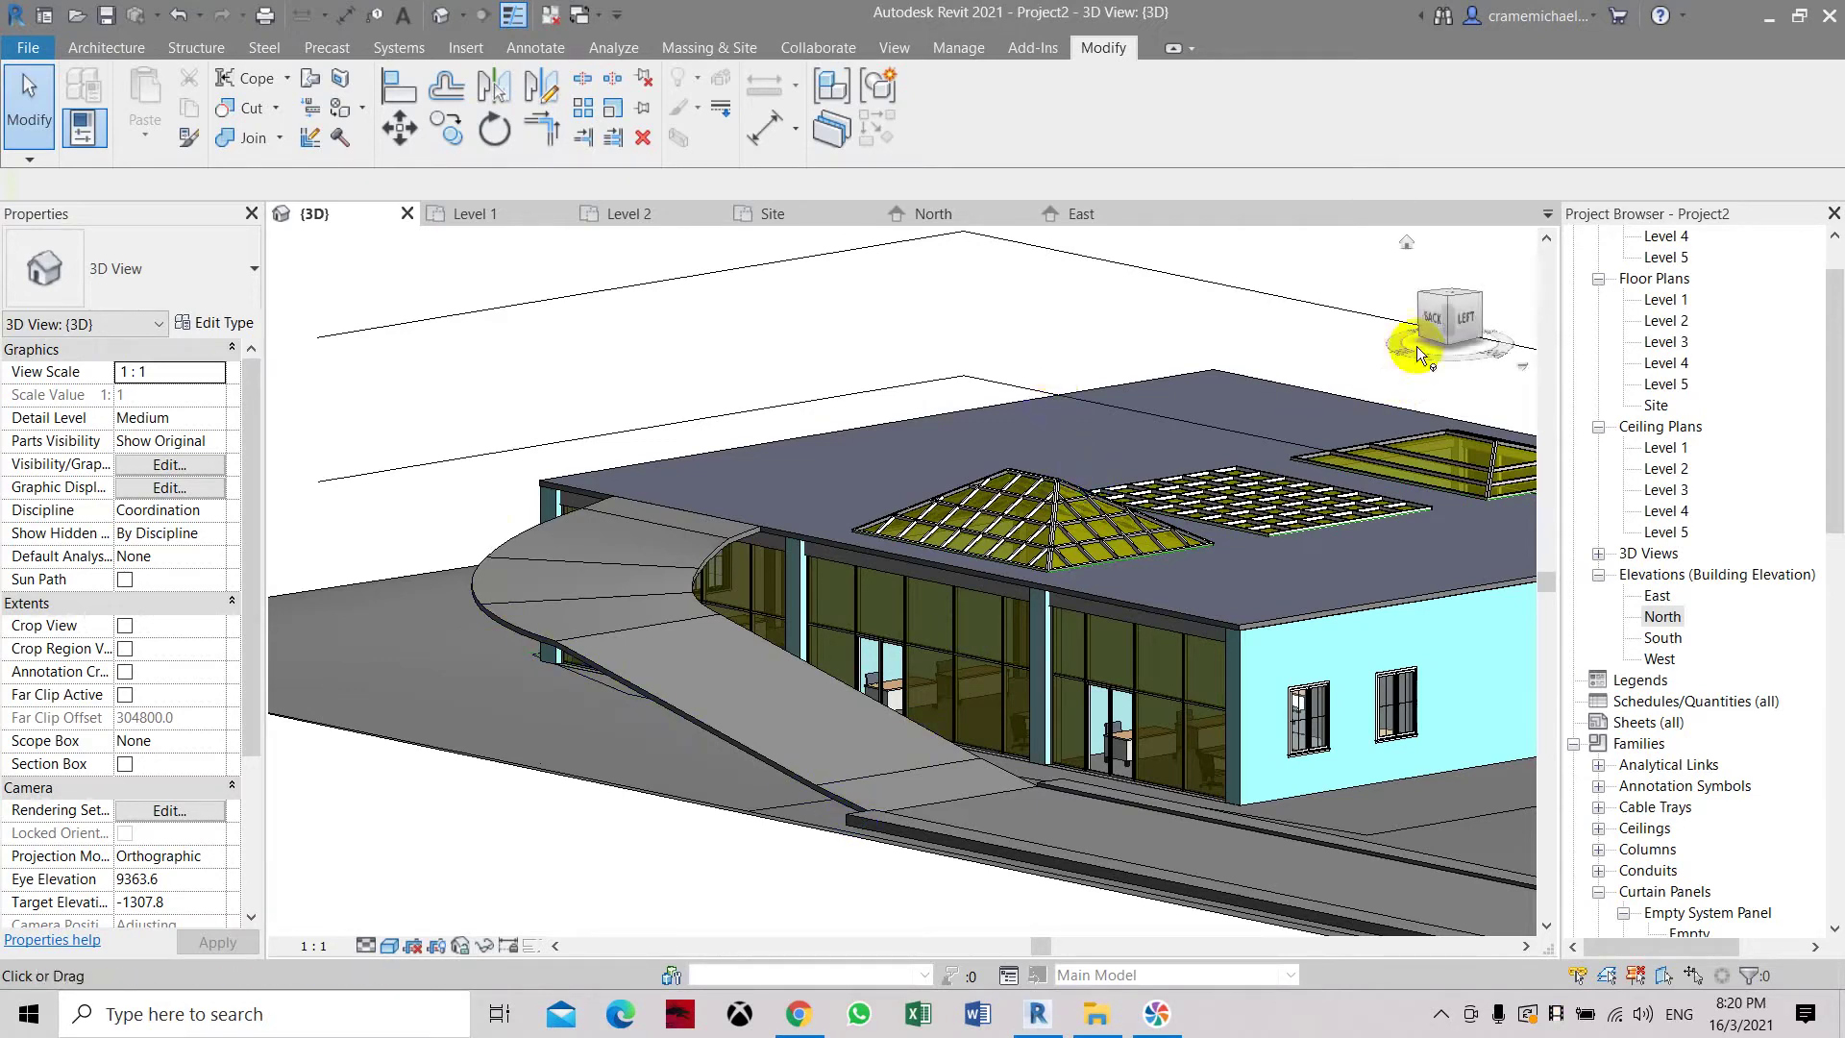
Start an in-place model in the Walls family category.
mouse_move(1458, 331)
left_mouse_down()
mouse_move(1524, 308)
mouse_move(1503, 391)
mouse_move(342, 412)
mouse_move(434, 413)
left_mouse_up()
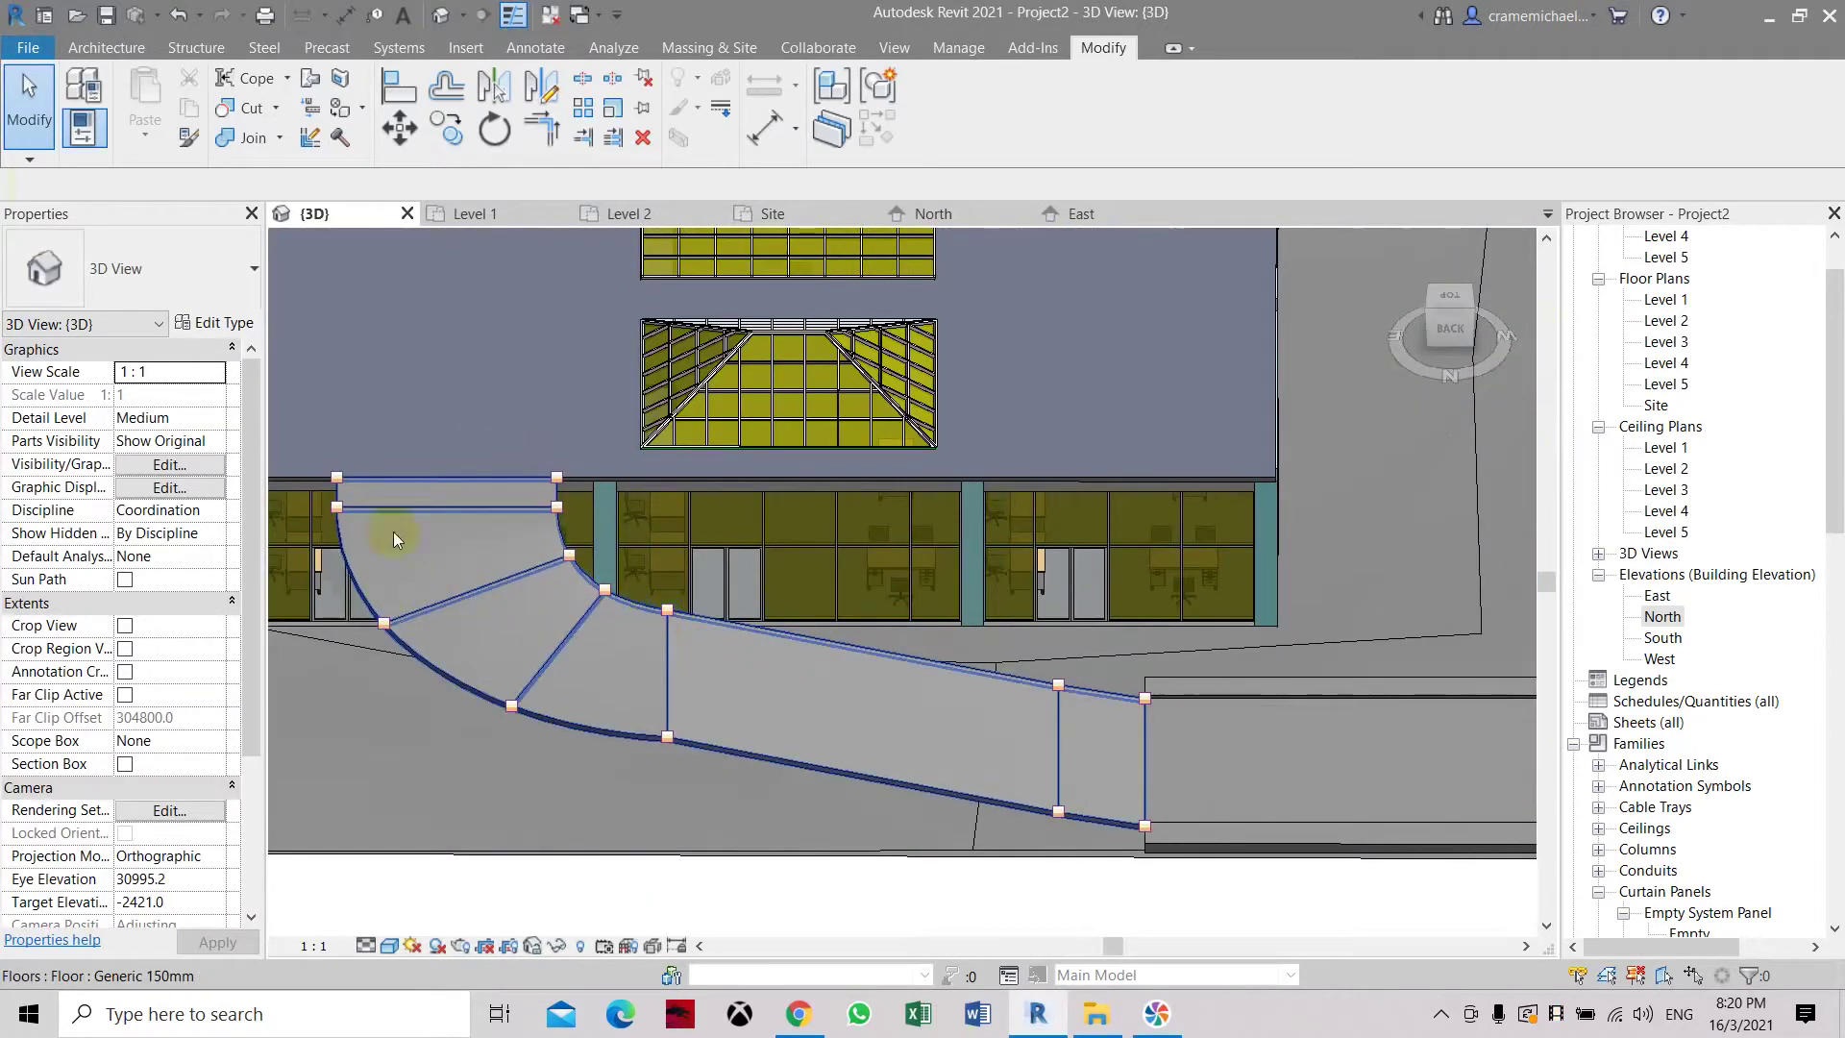
left_click_drag(1442, 310, 1387, 317)
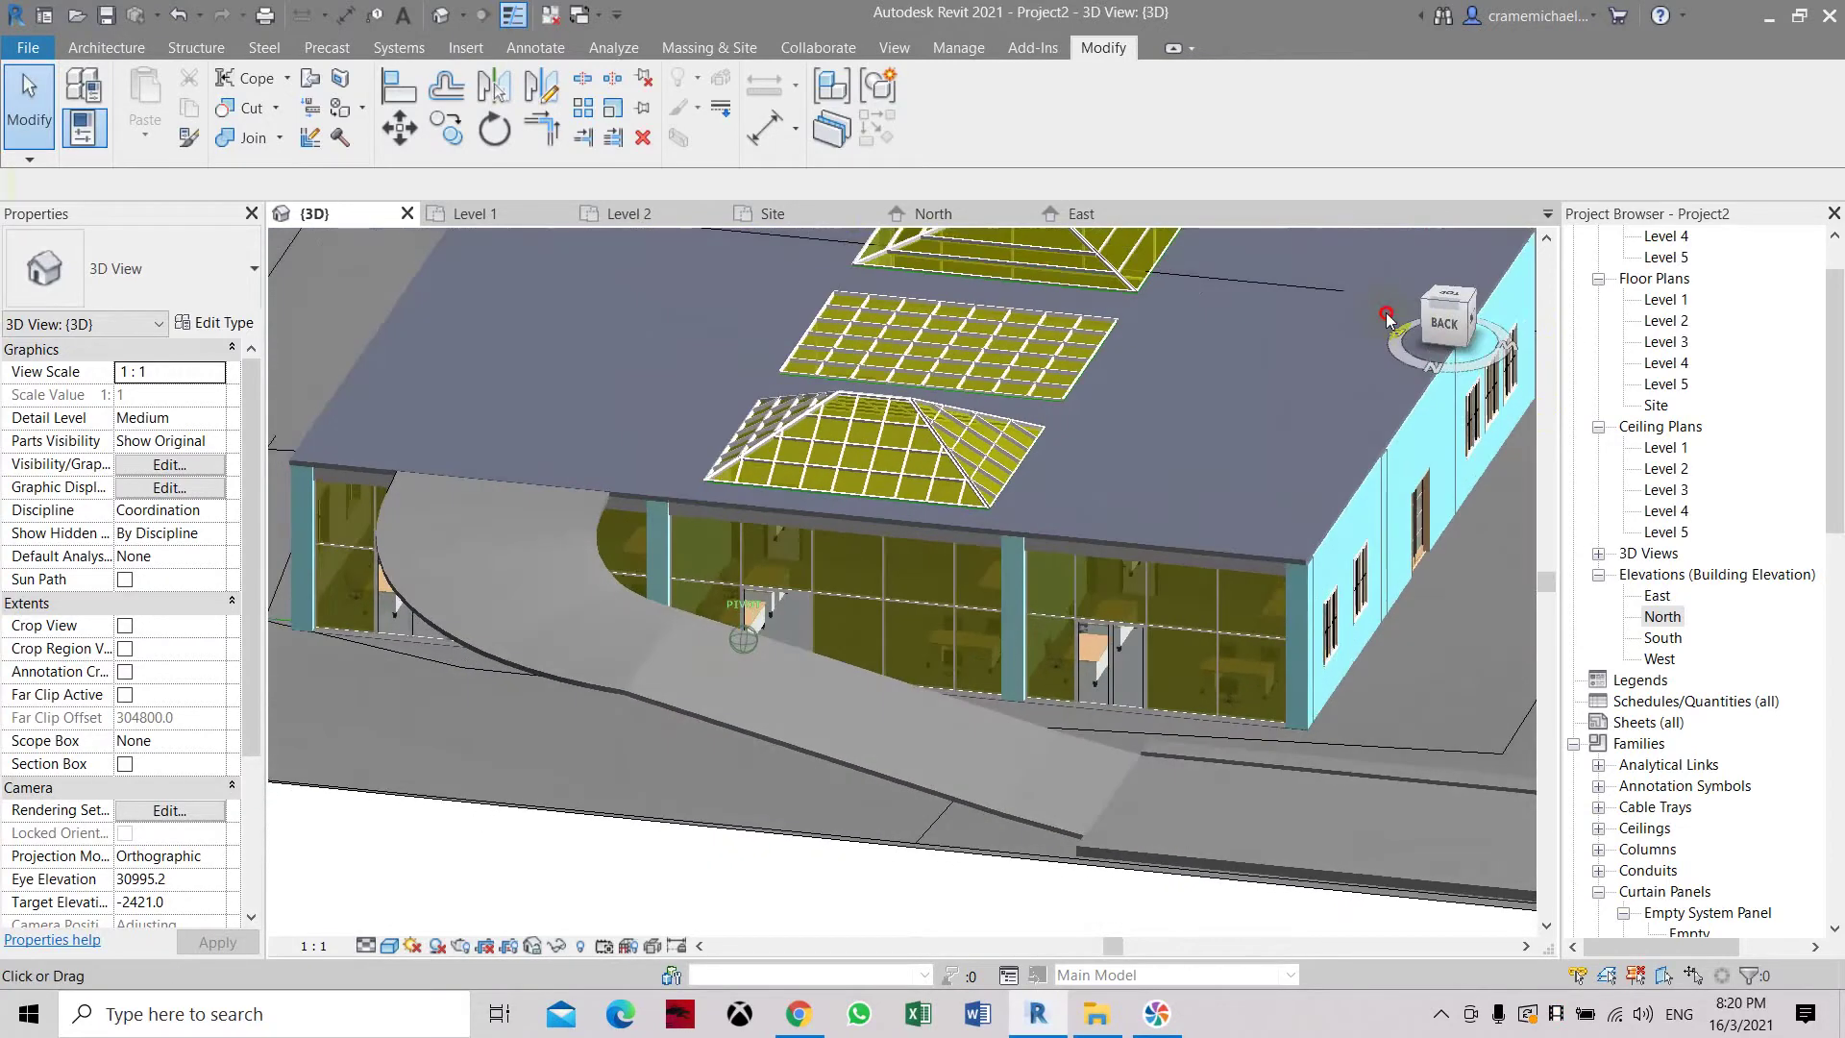
middle_click_drag(725, 576, 770, 506)
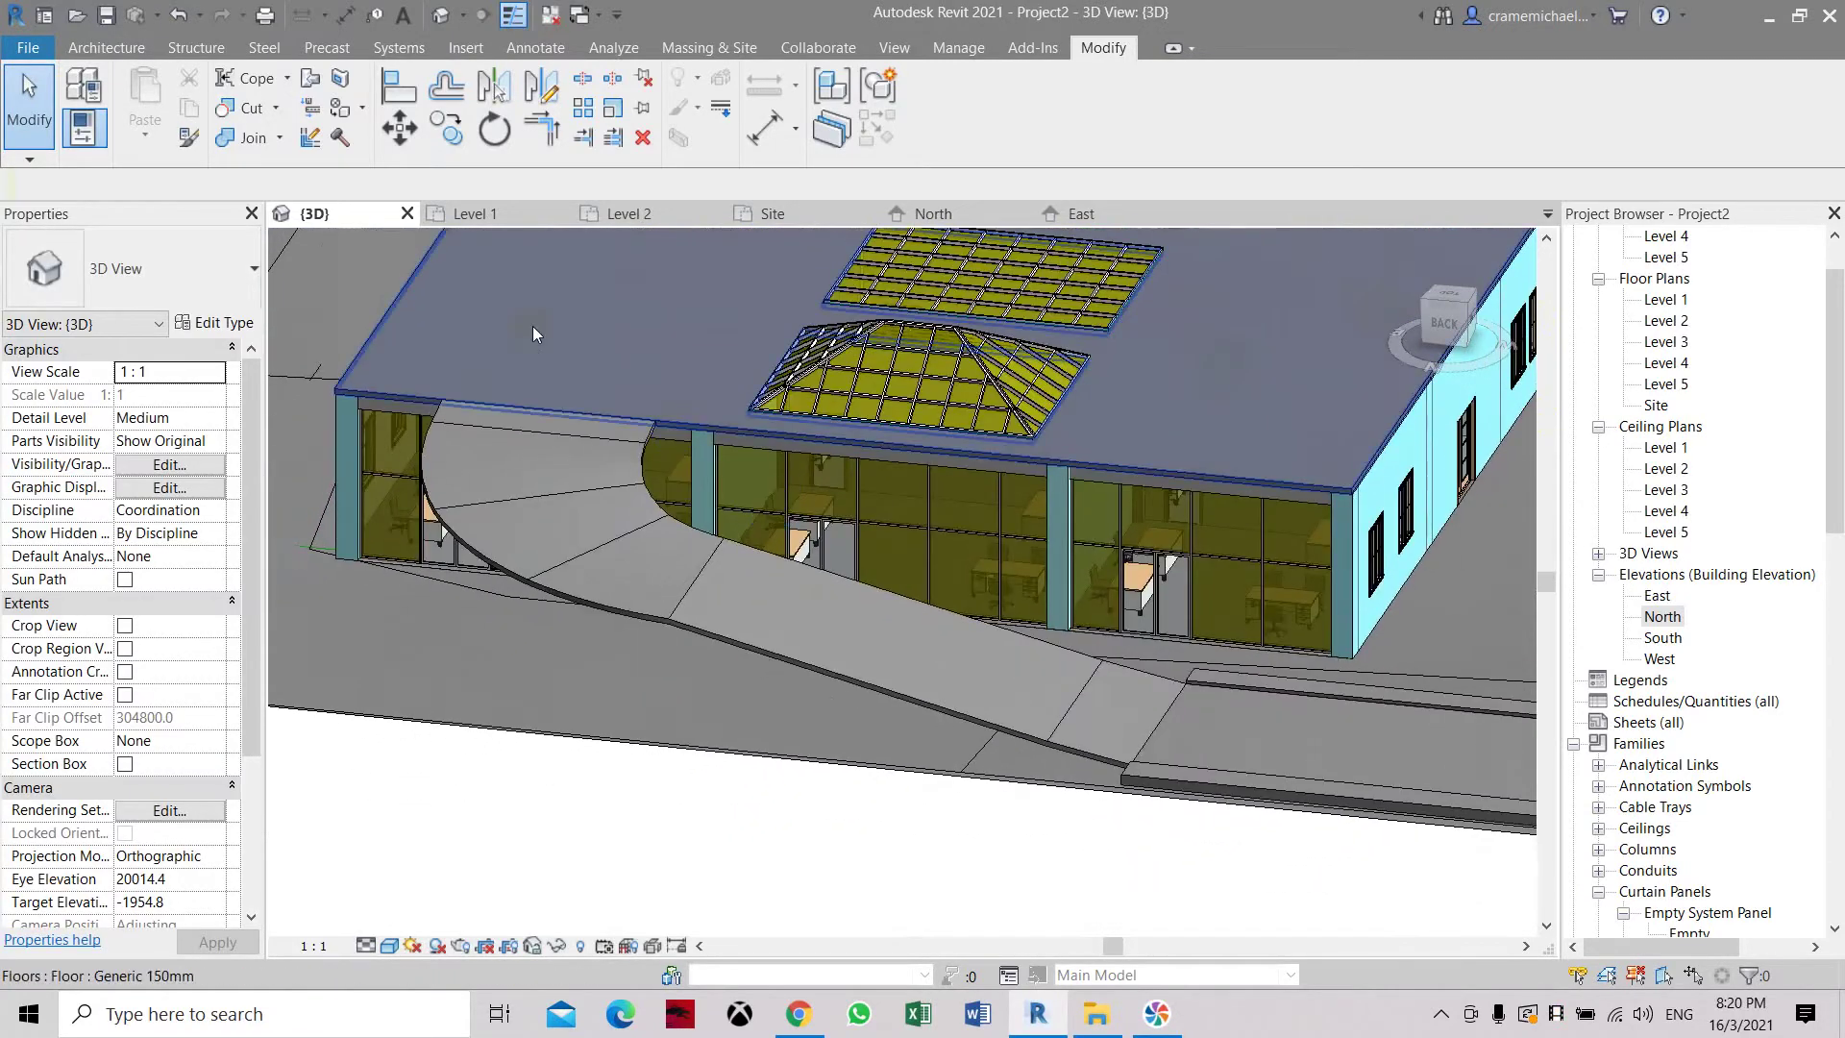
left_click(105, 47)
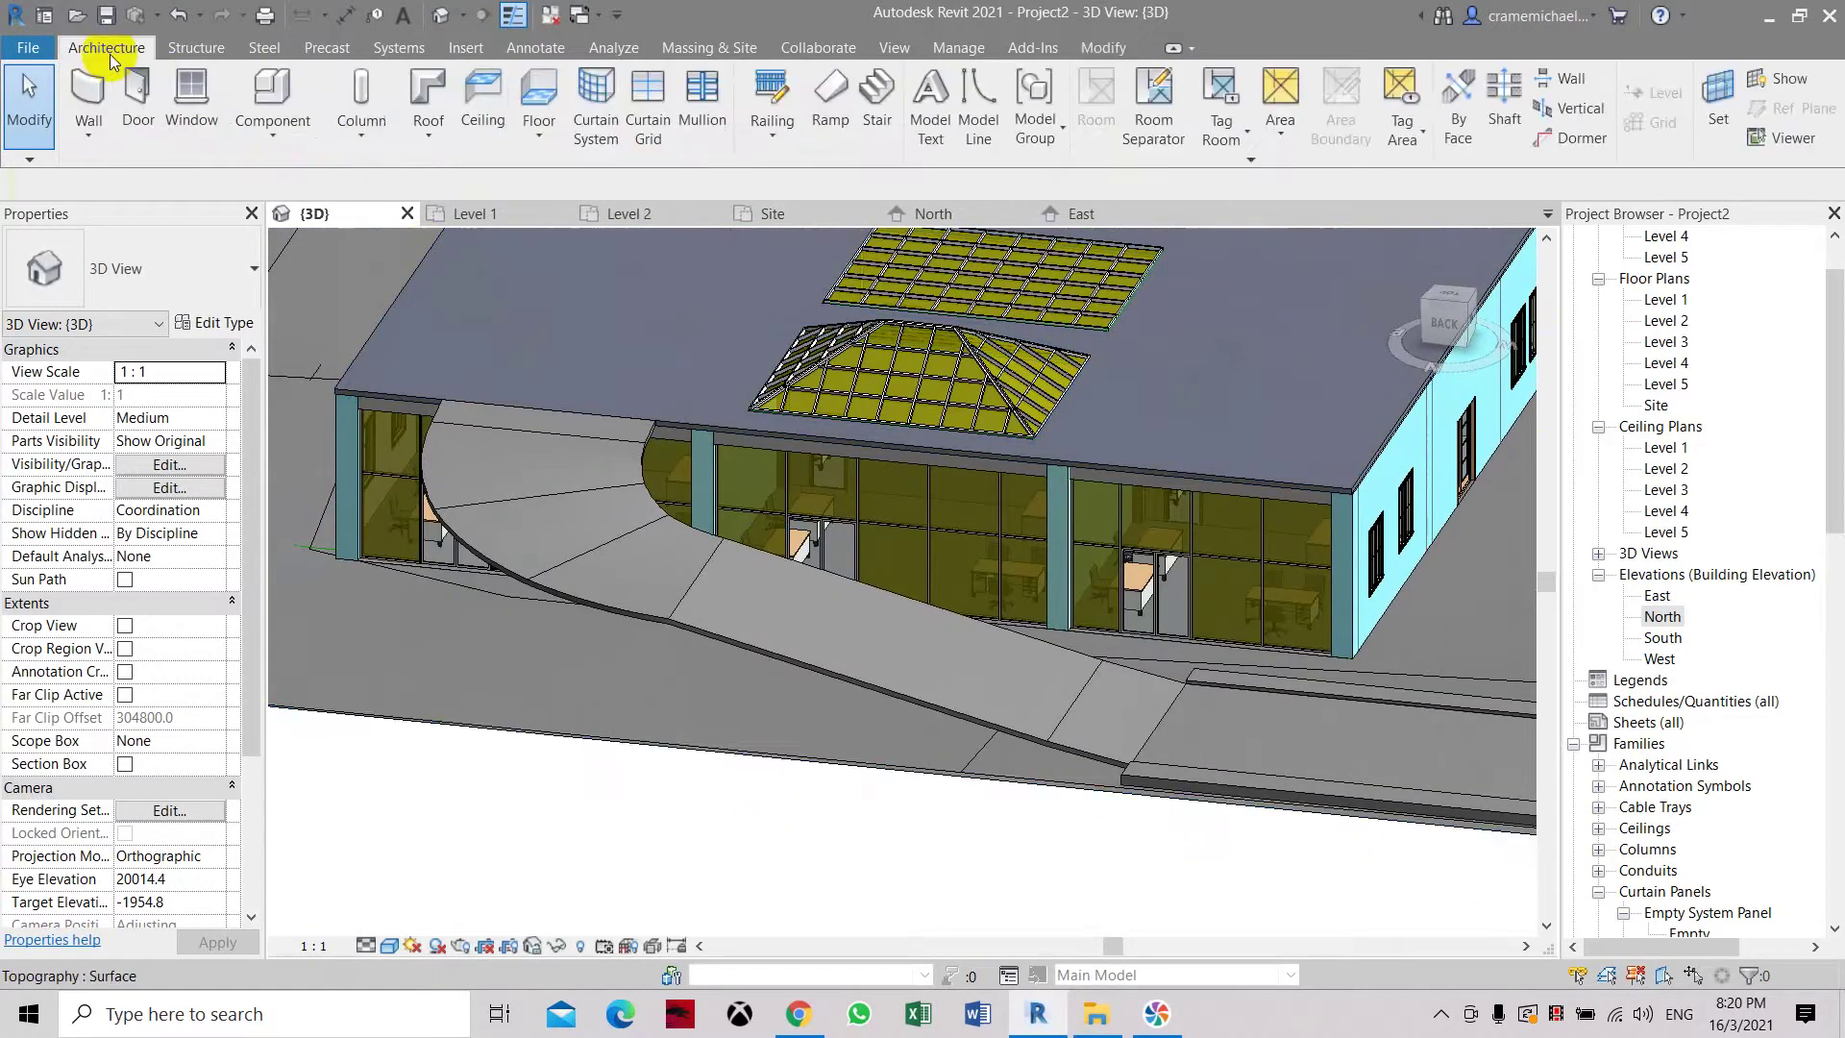
left_click(297, 131)
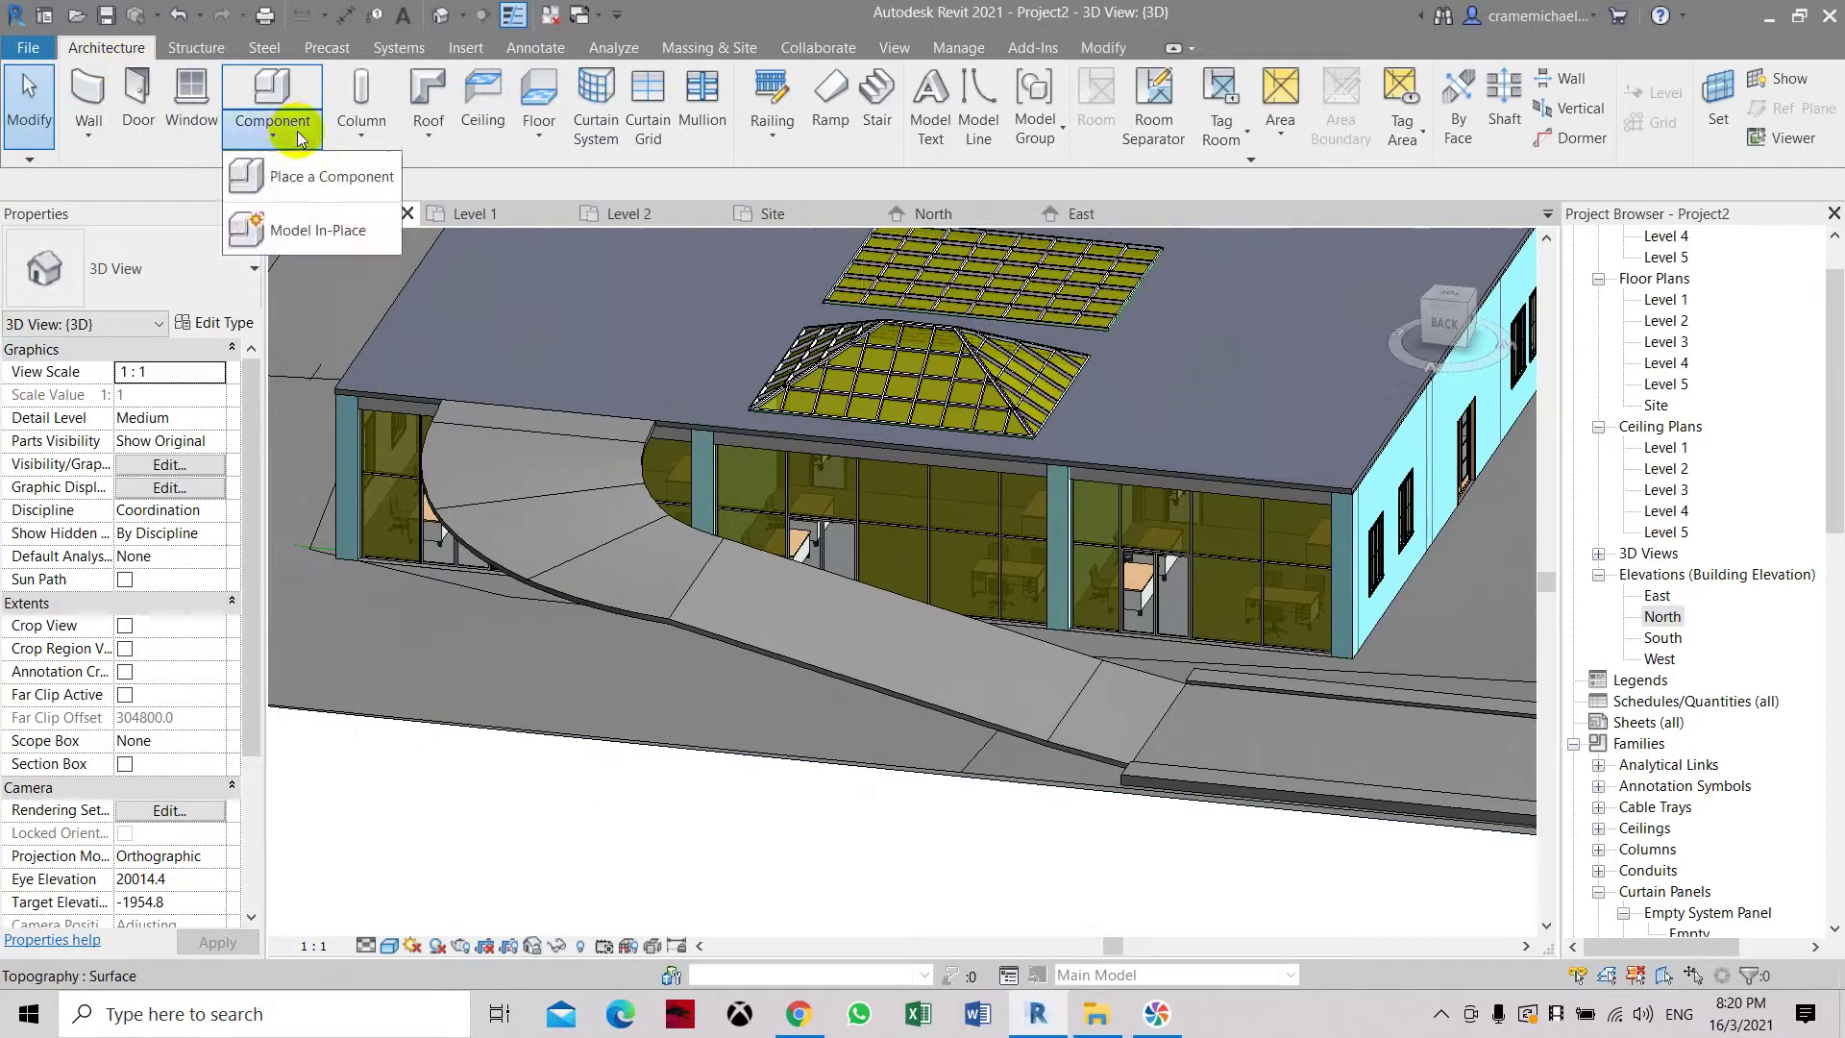
left_click(300, 231)
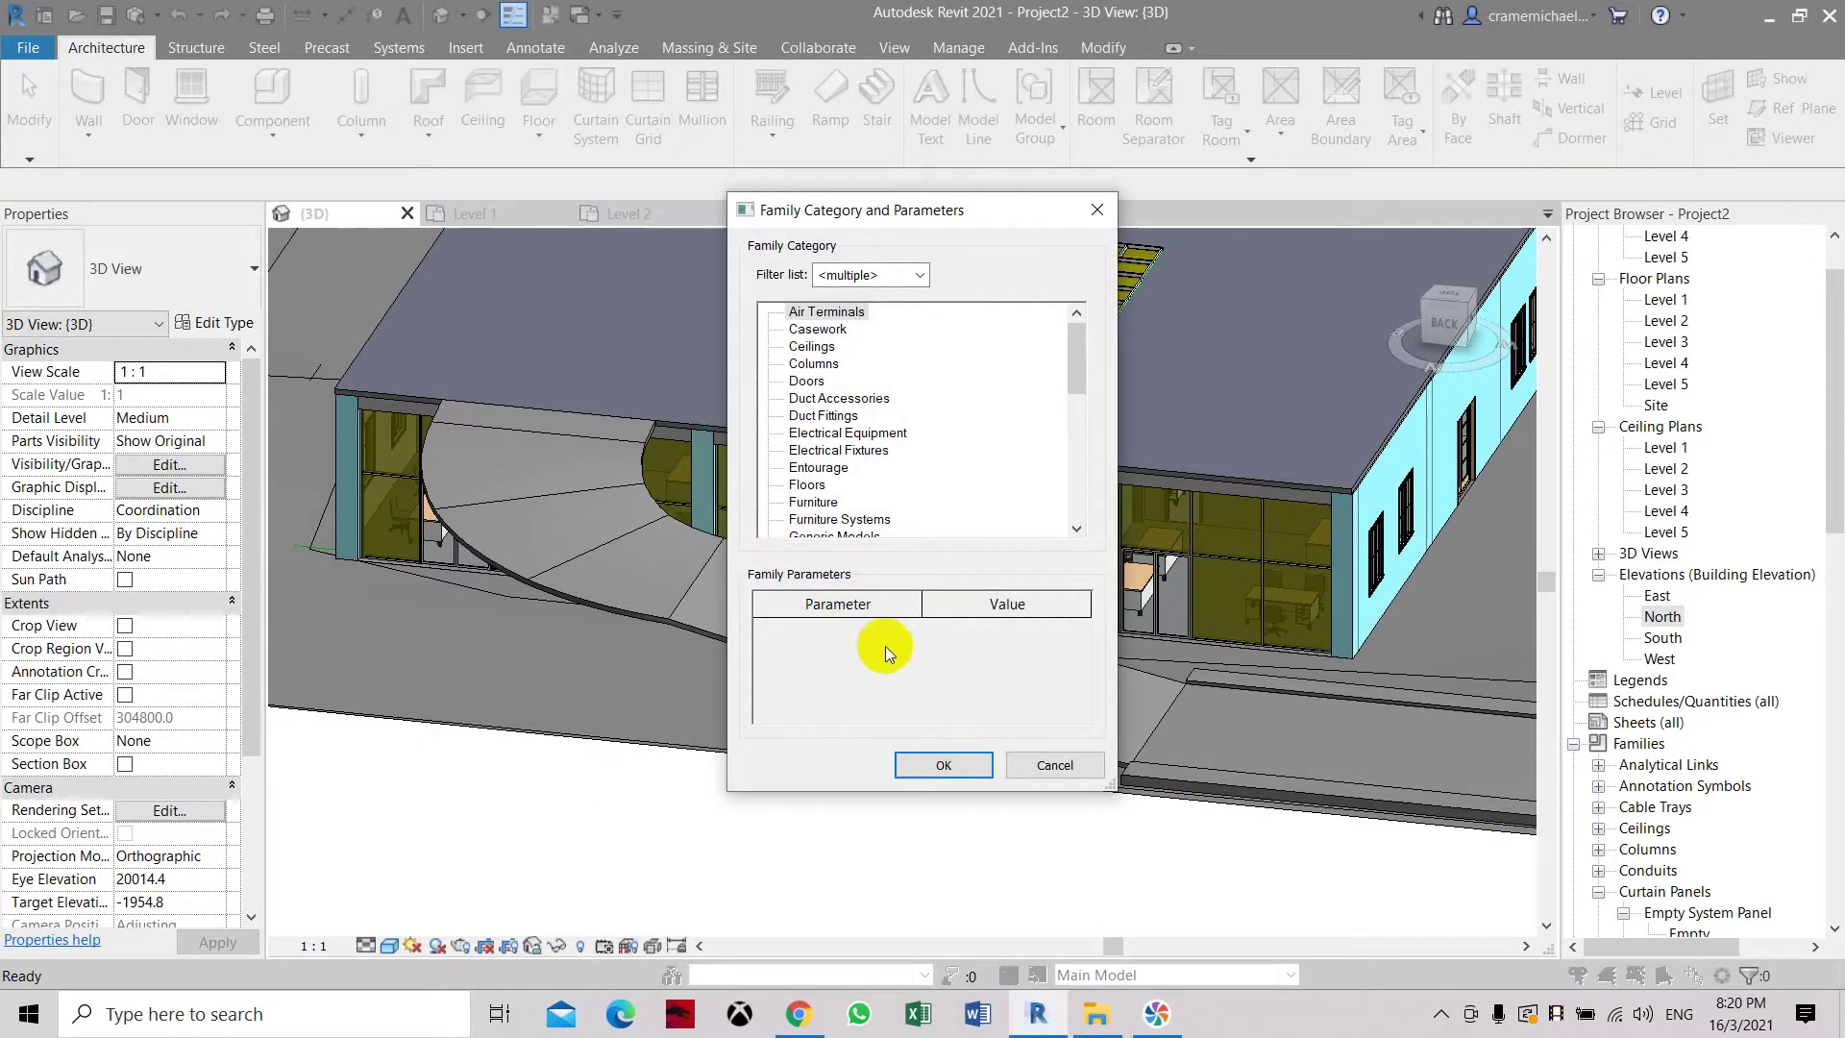
scroll(915, 510, "down", 6)
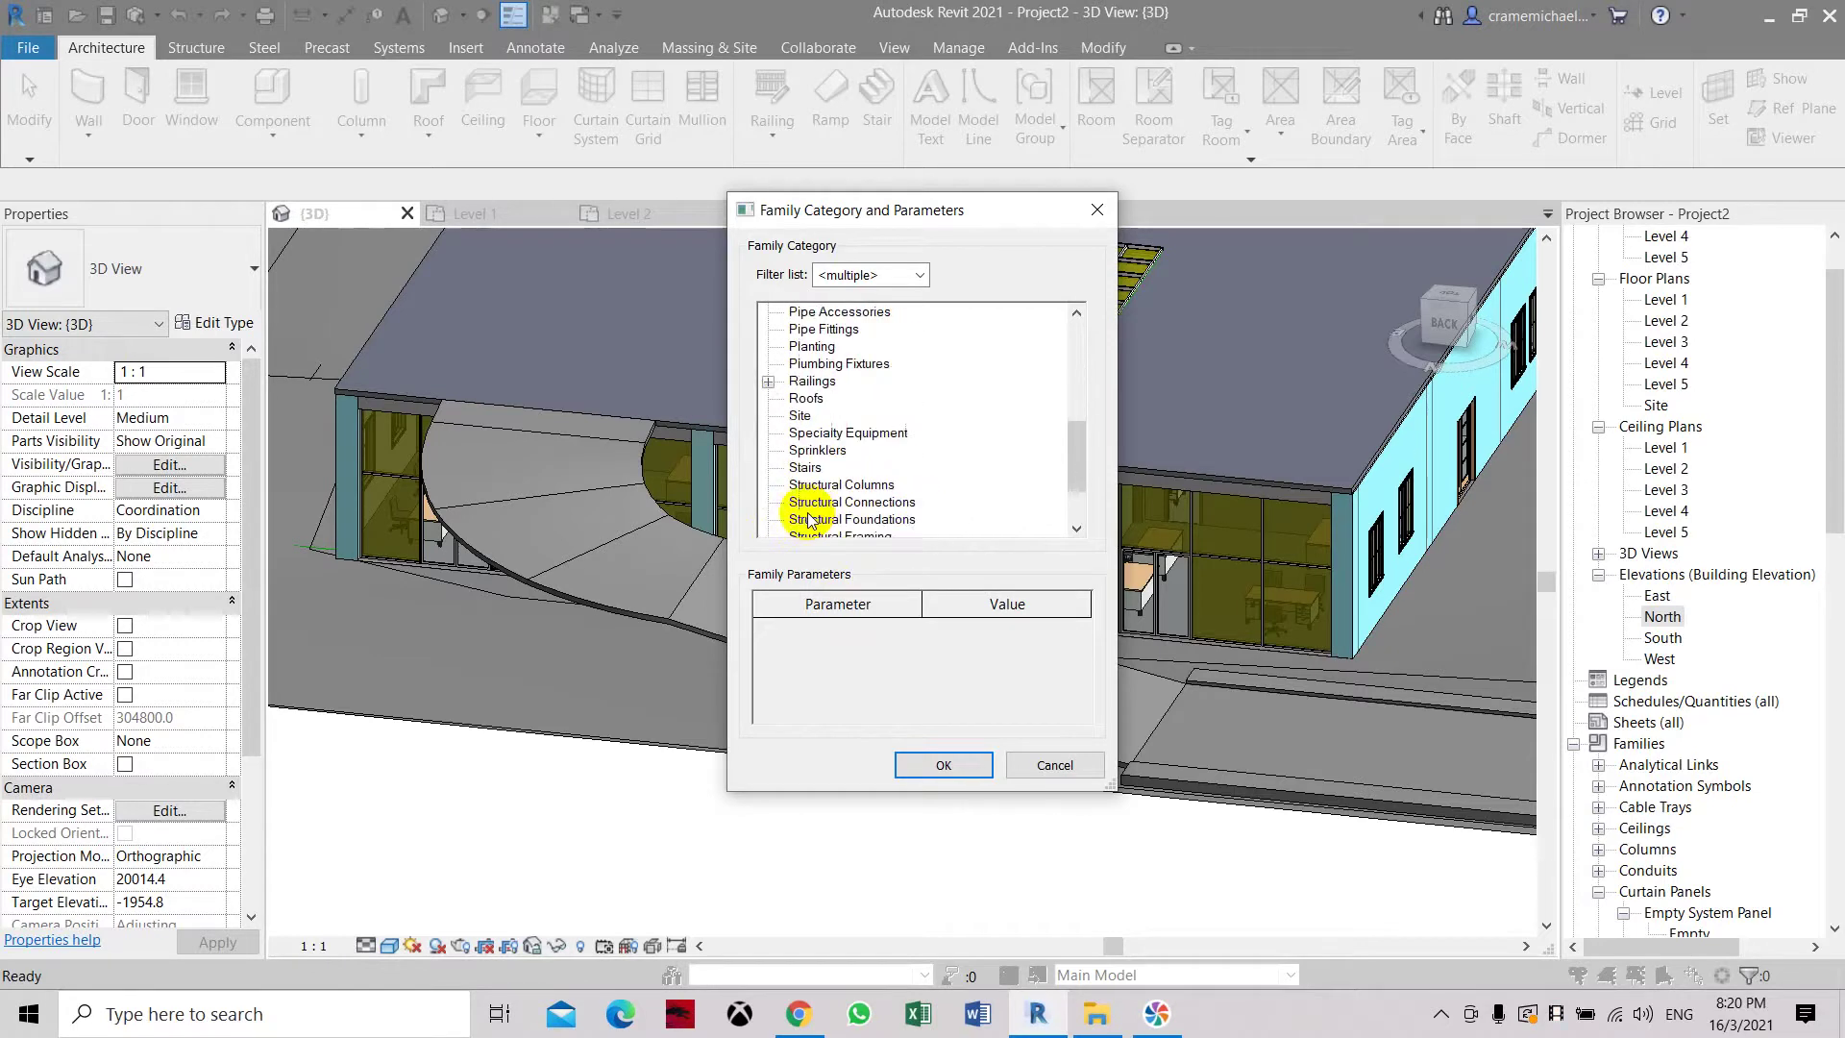
scroll(812, 520, "down", 2)
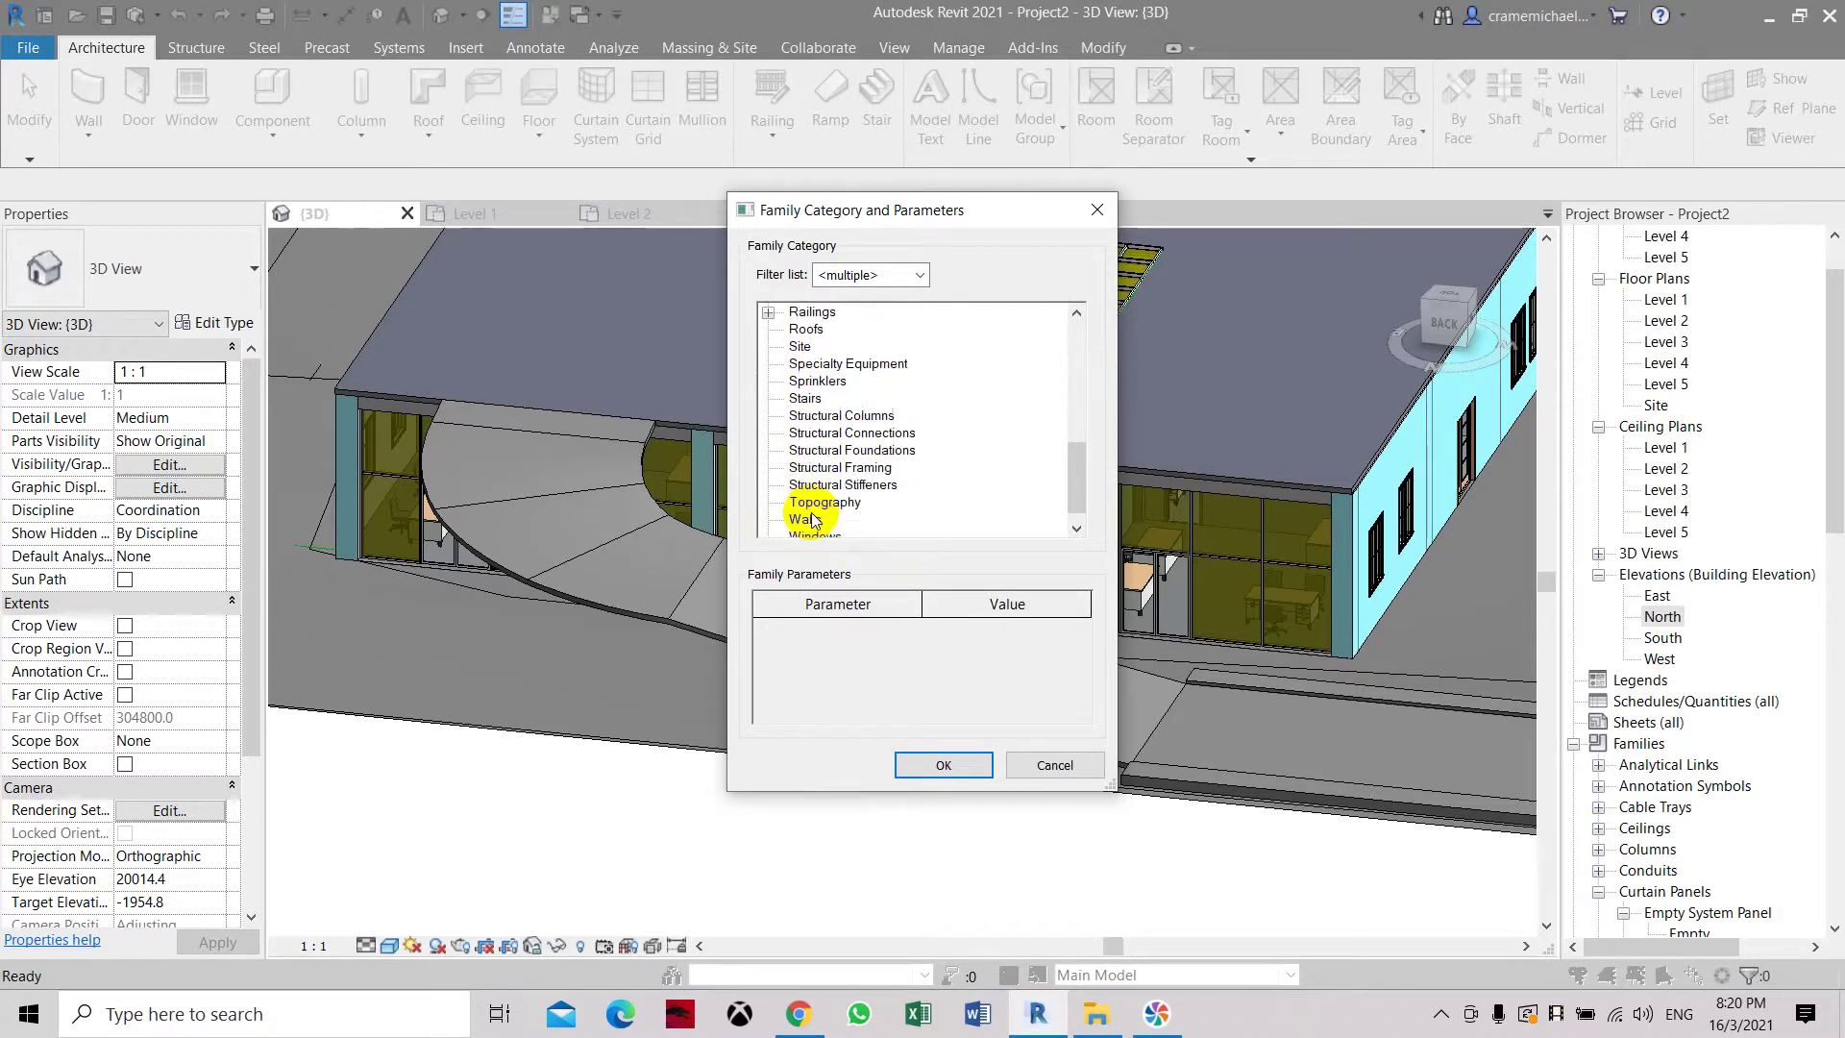
left_click(811, 520)
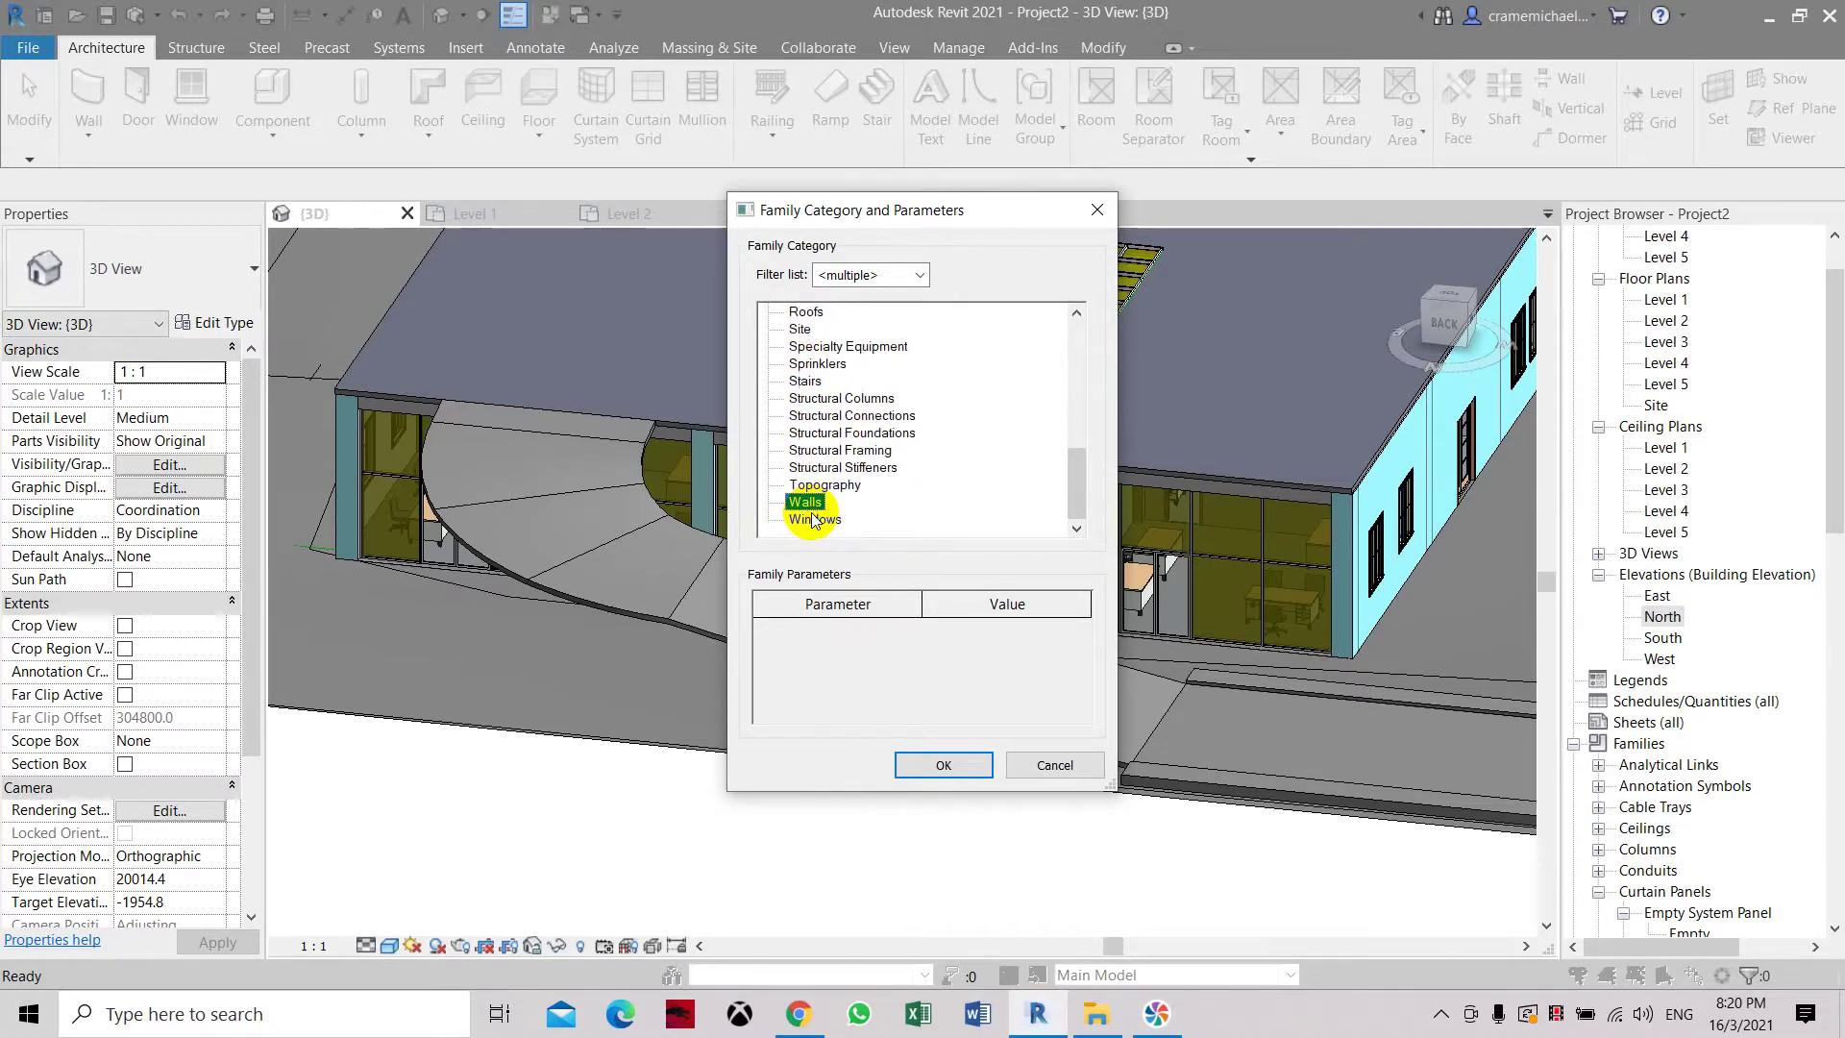
left_click(939, 766)
Name the in-place wall model "Barrier Left".
left_click(698, 332)
left_click_drag(698, 332, 546, 344)
type("C")
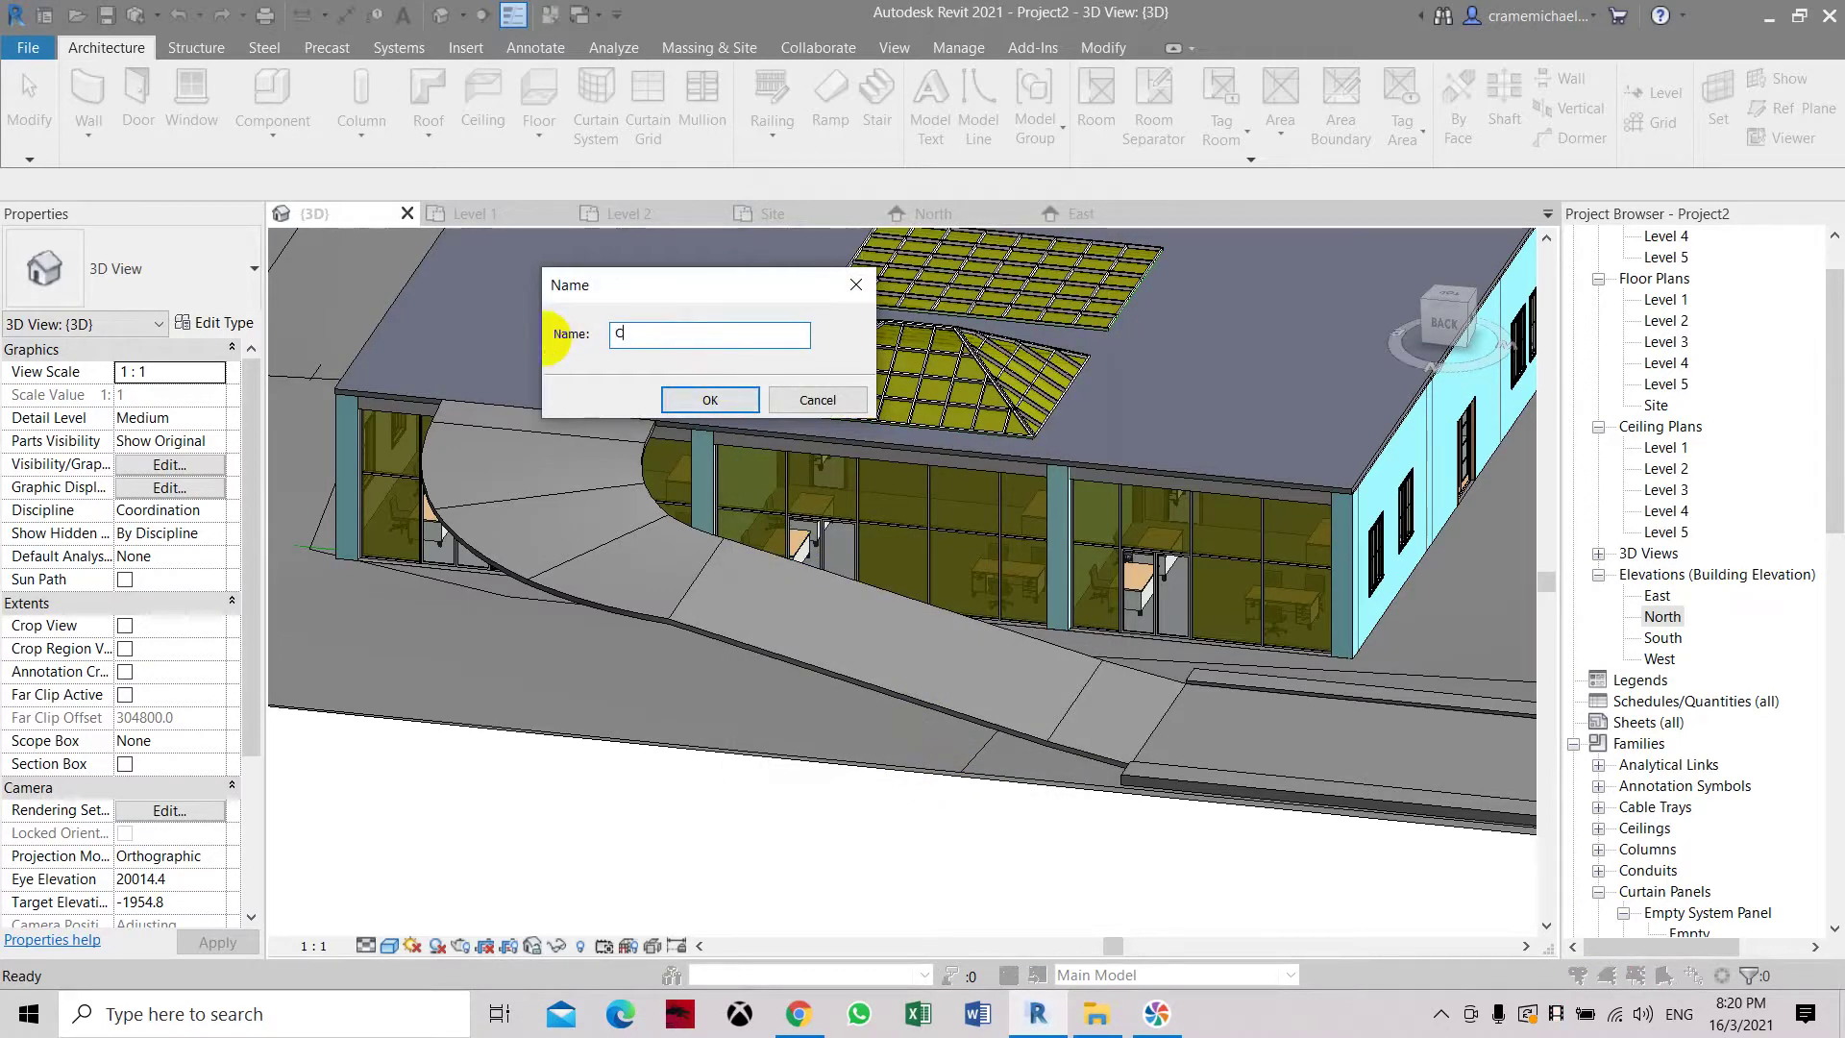
key("BackSpace")
type("Barrier Left")
key("Return")
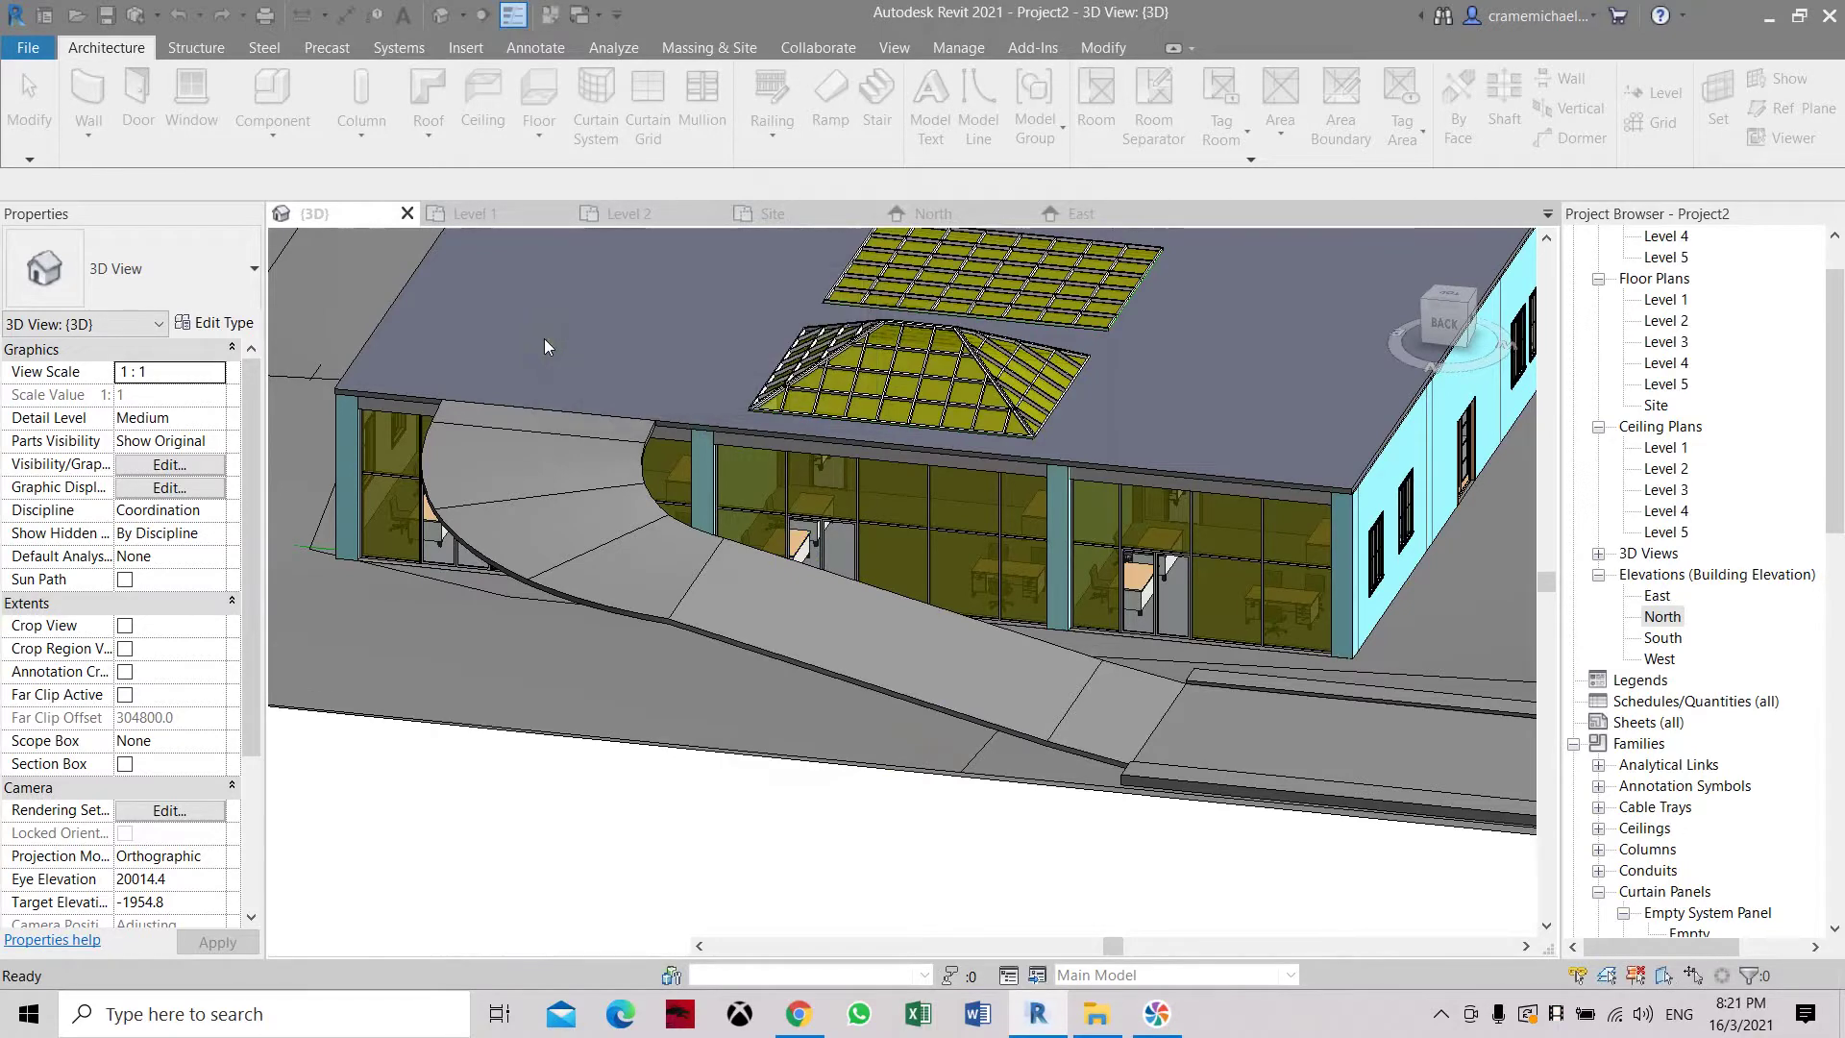
Start a Sweep and define its path by picking the curved ramp's outer edges from the roof down to the ramp's lower end.
left_click(362, 123)
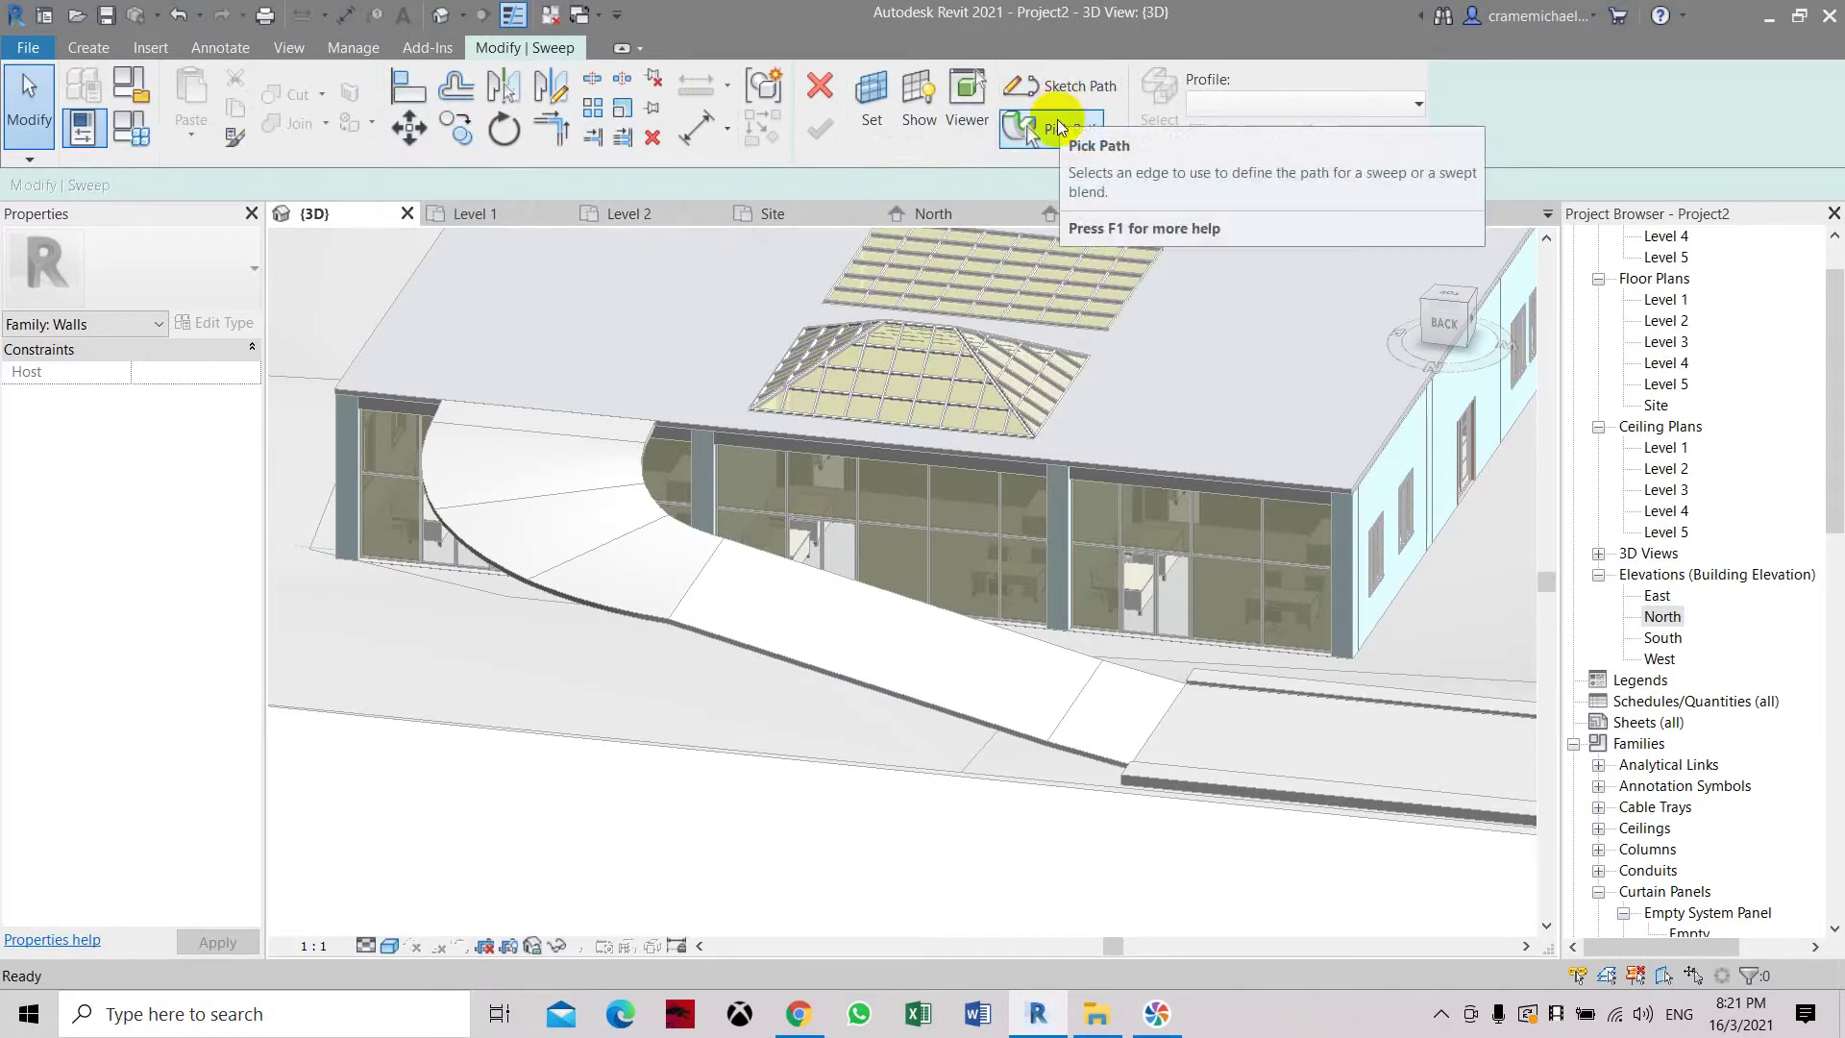
left_click(1062, 125)
scroll(338, 399, "up", 4)
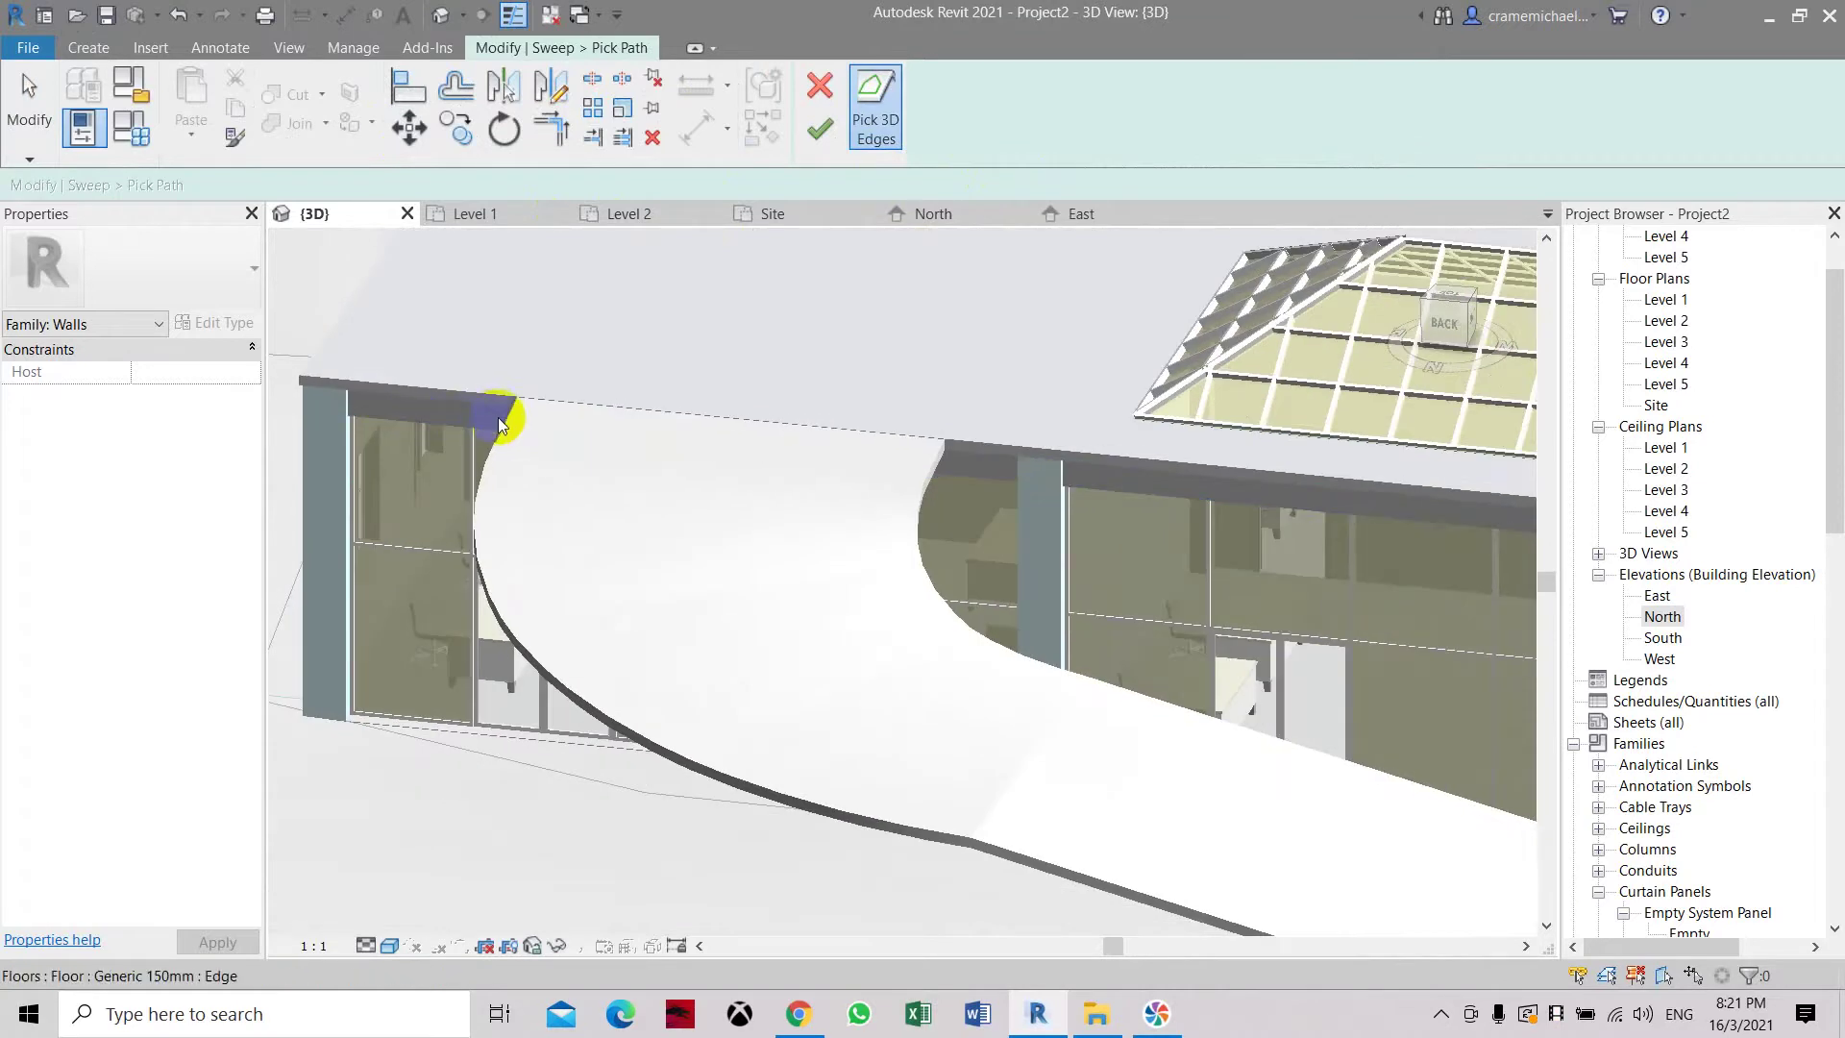
left_click(495, 442)
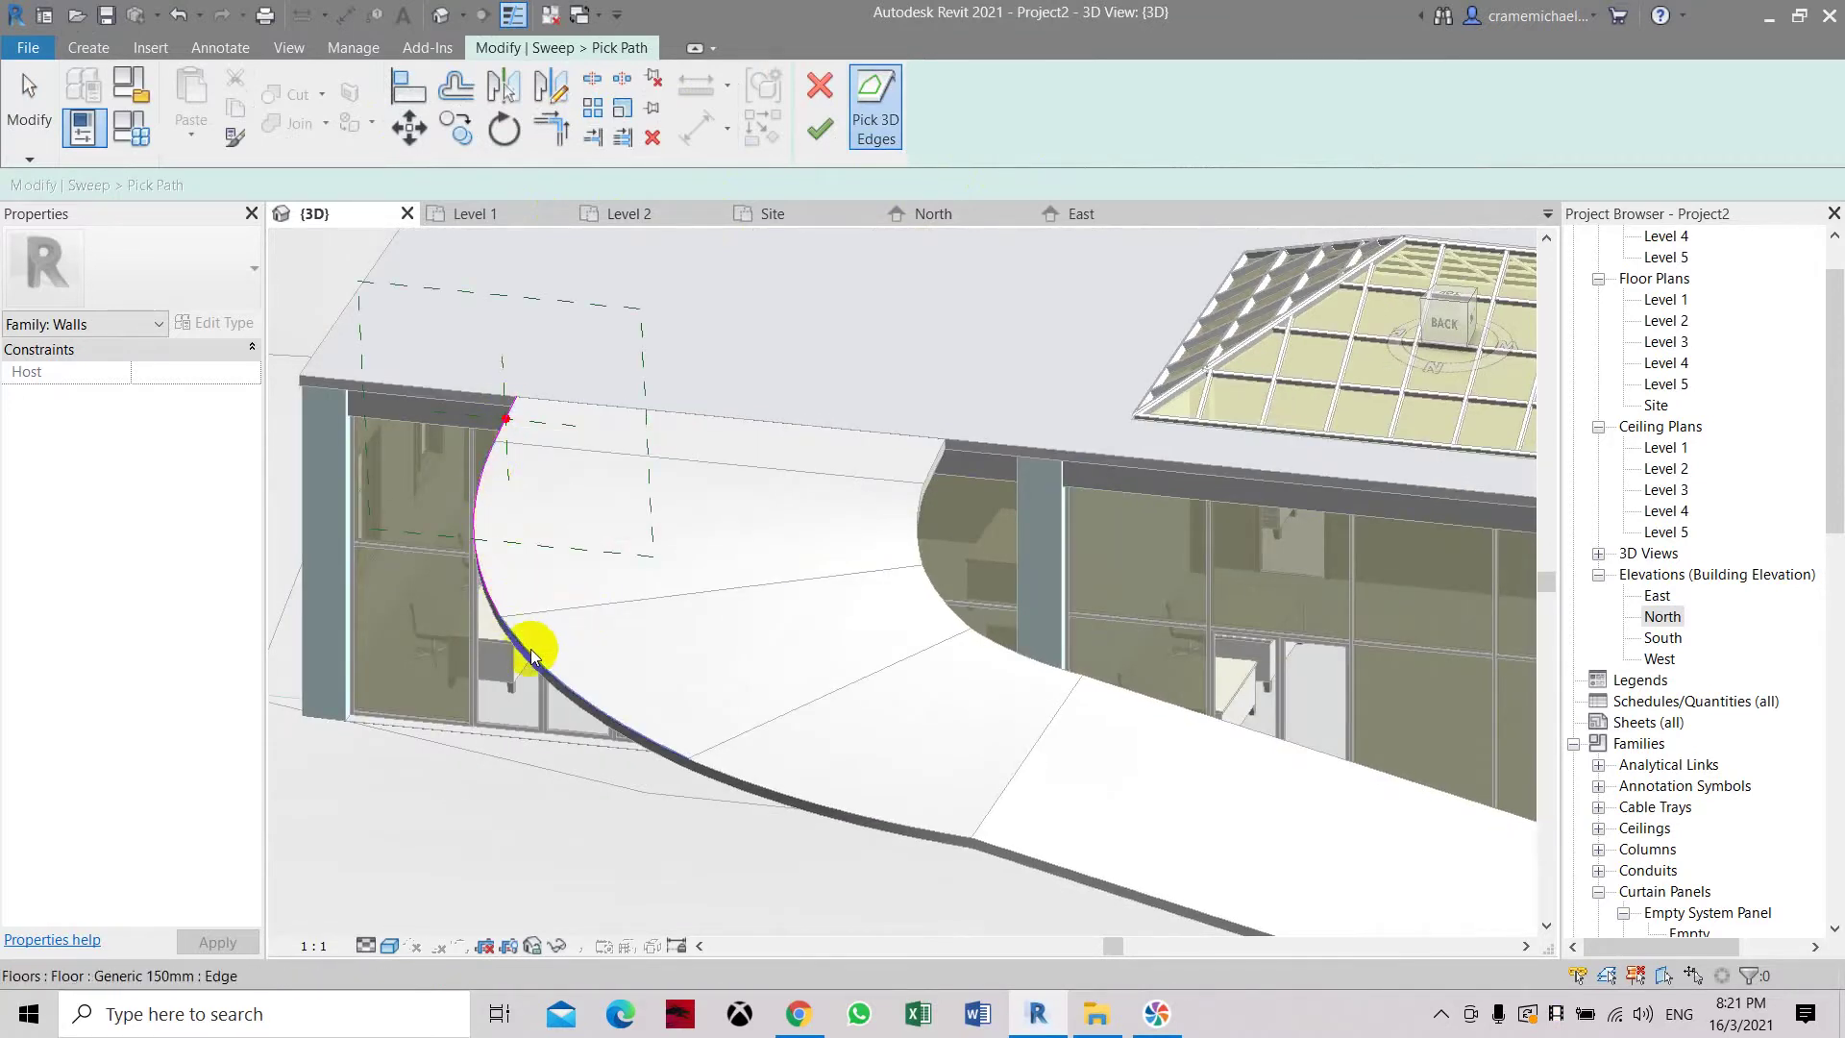
scroll(424, 453, "down", 4)
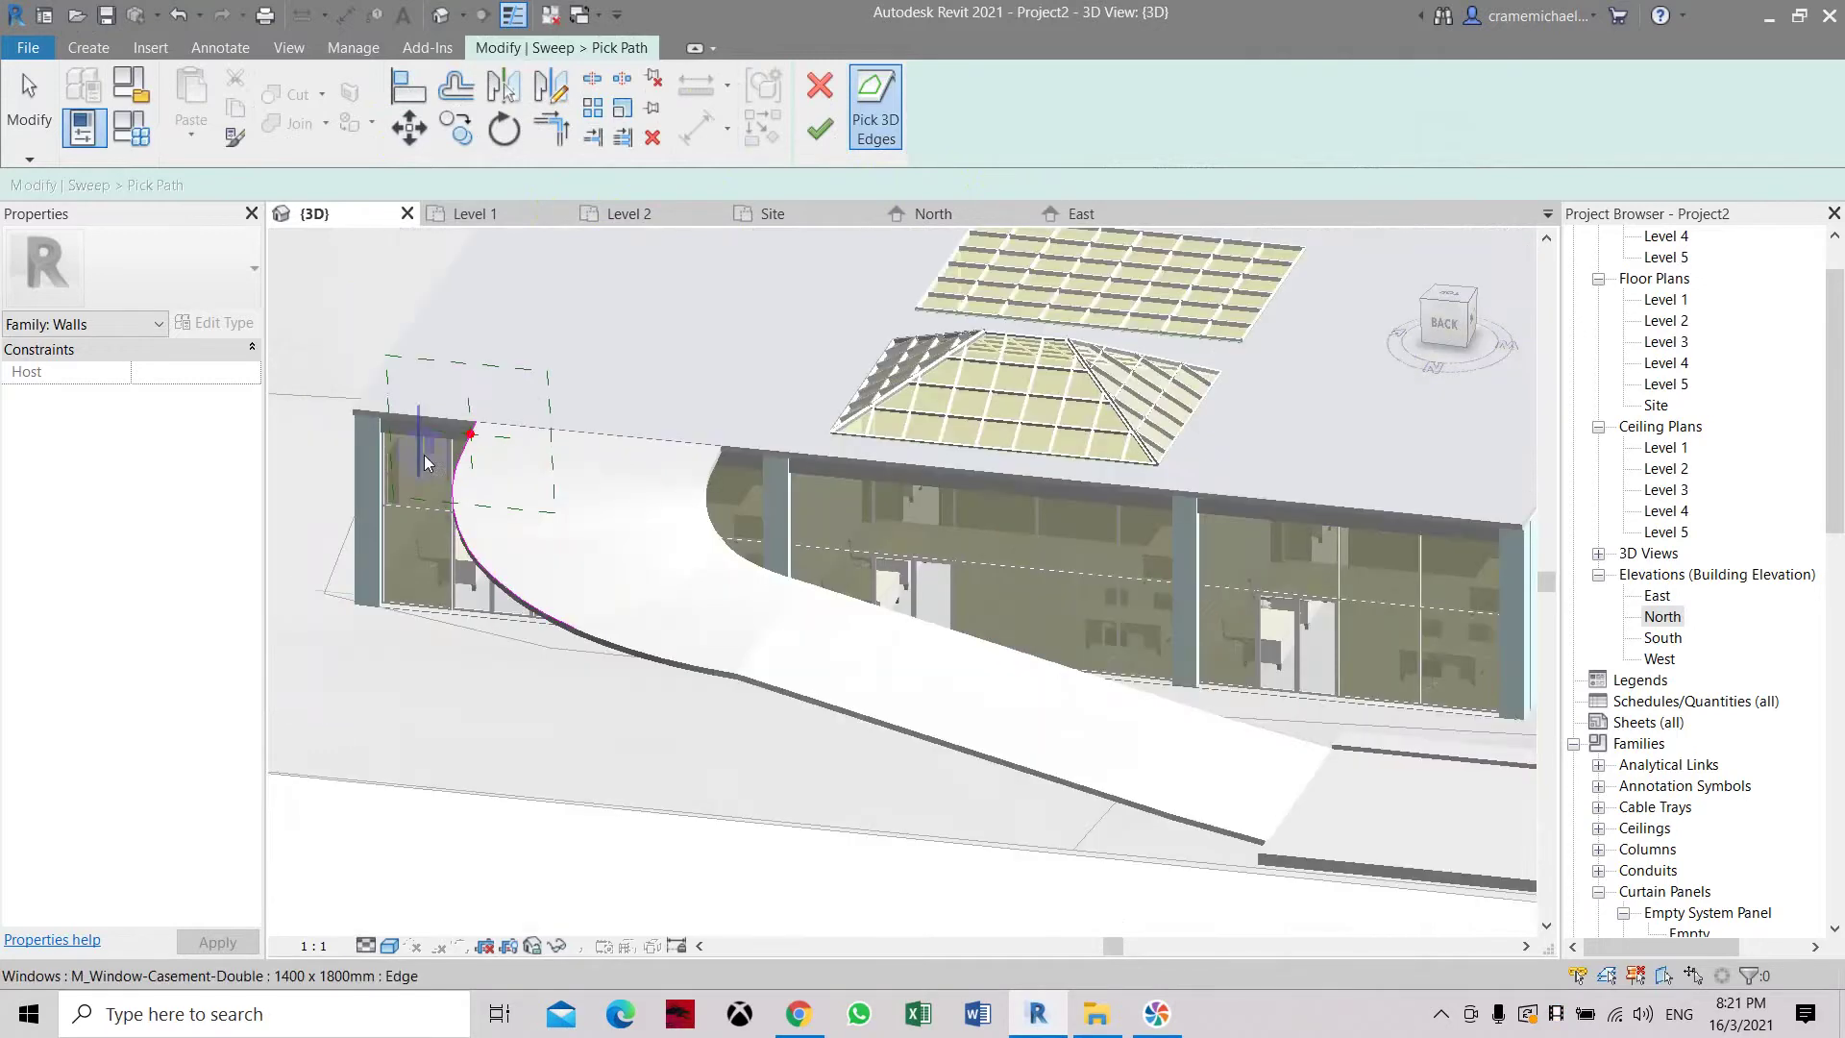
scroll(644, 642, "up", 1)
left_click(621, 648)
left_click(721, 675)
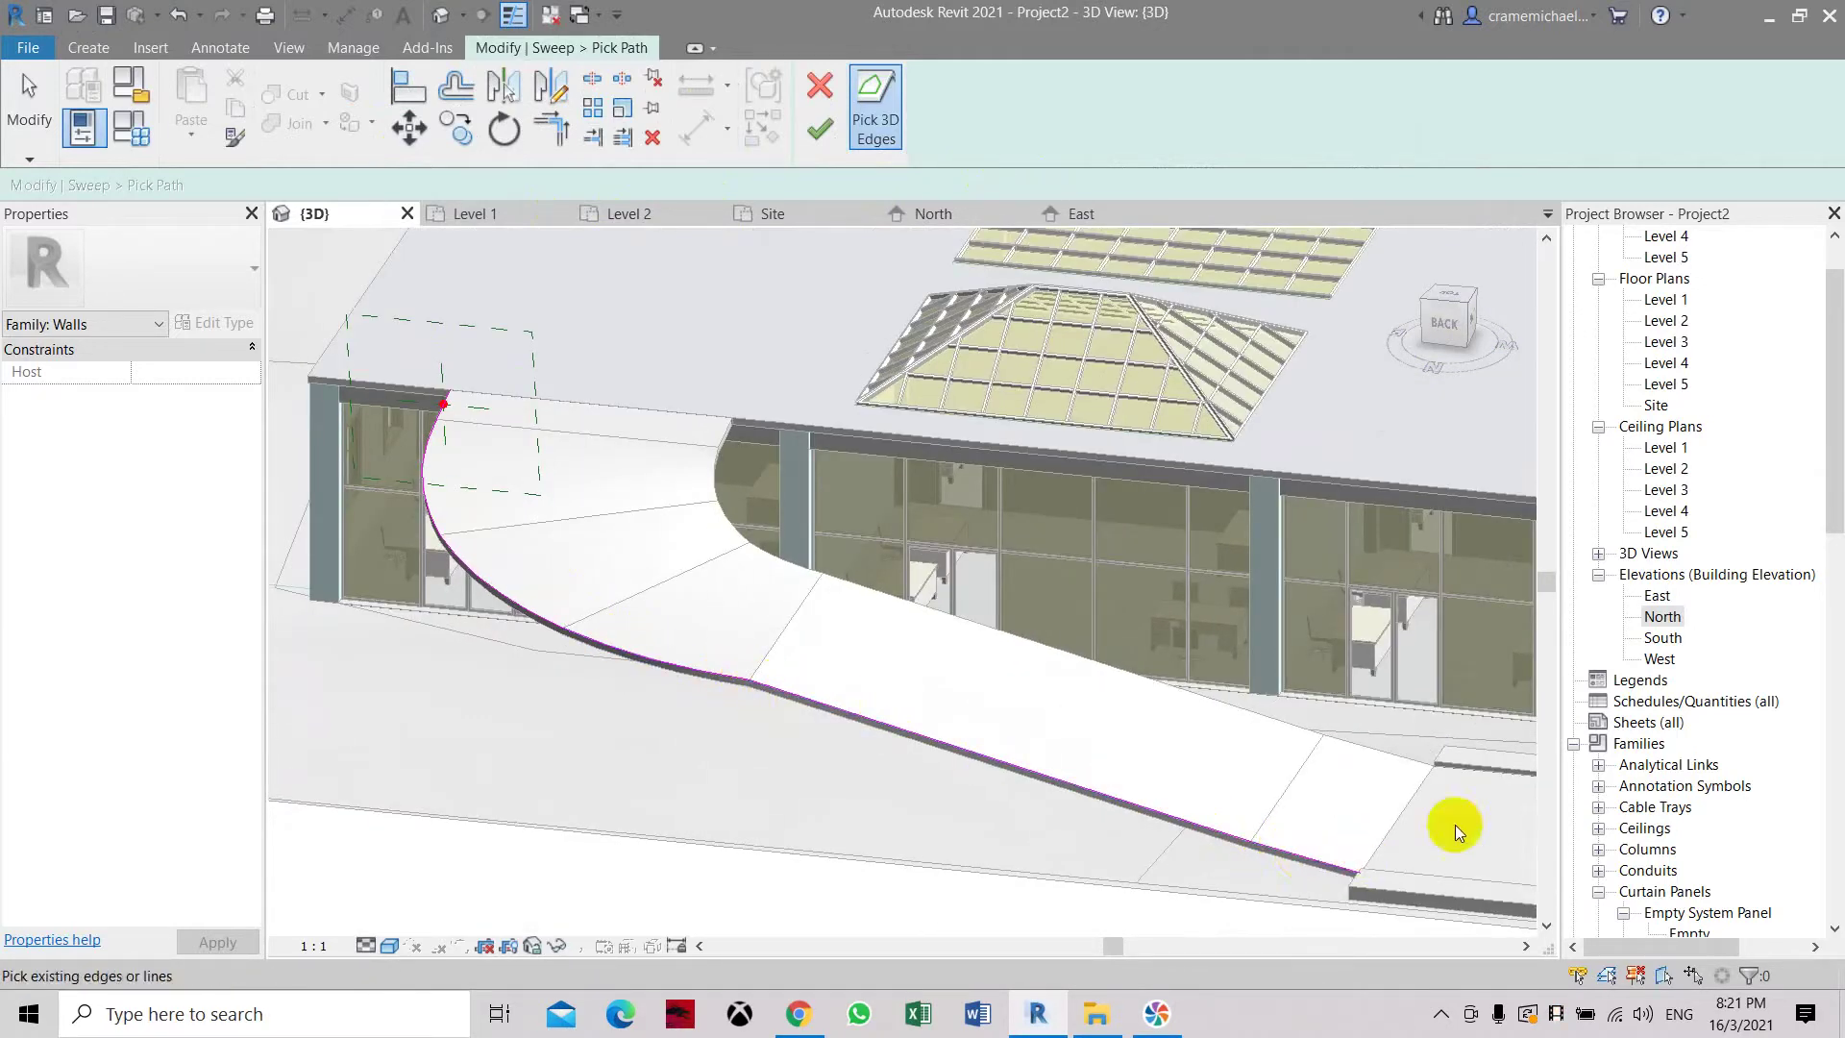
scroll(446, 402, "up", 2)
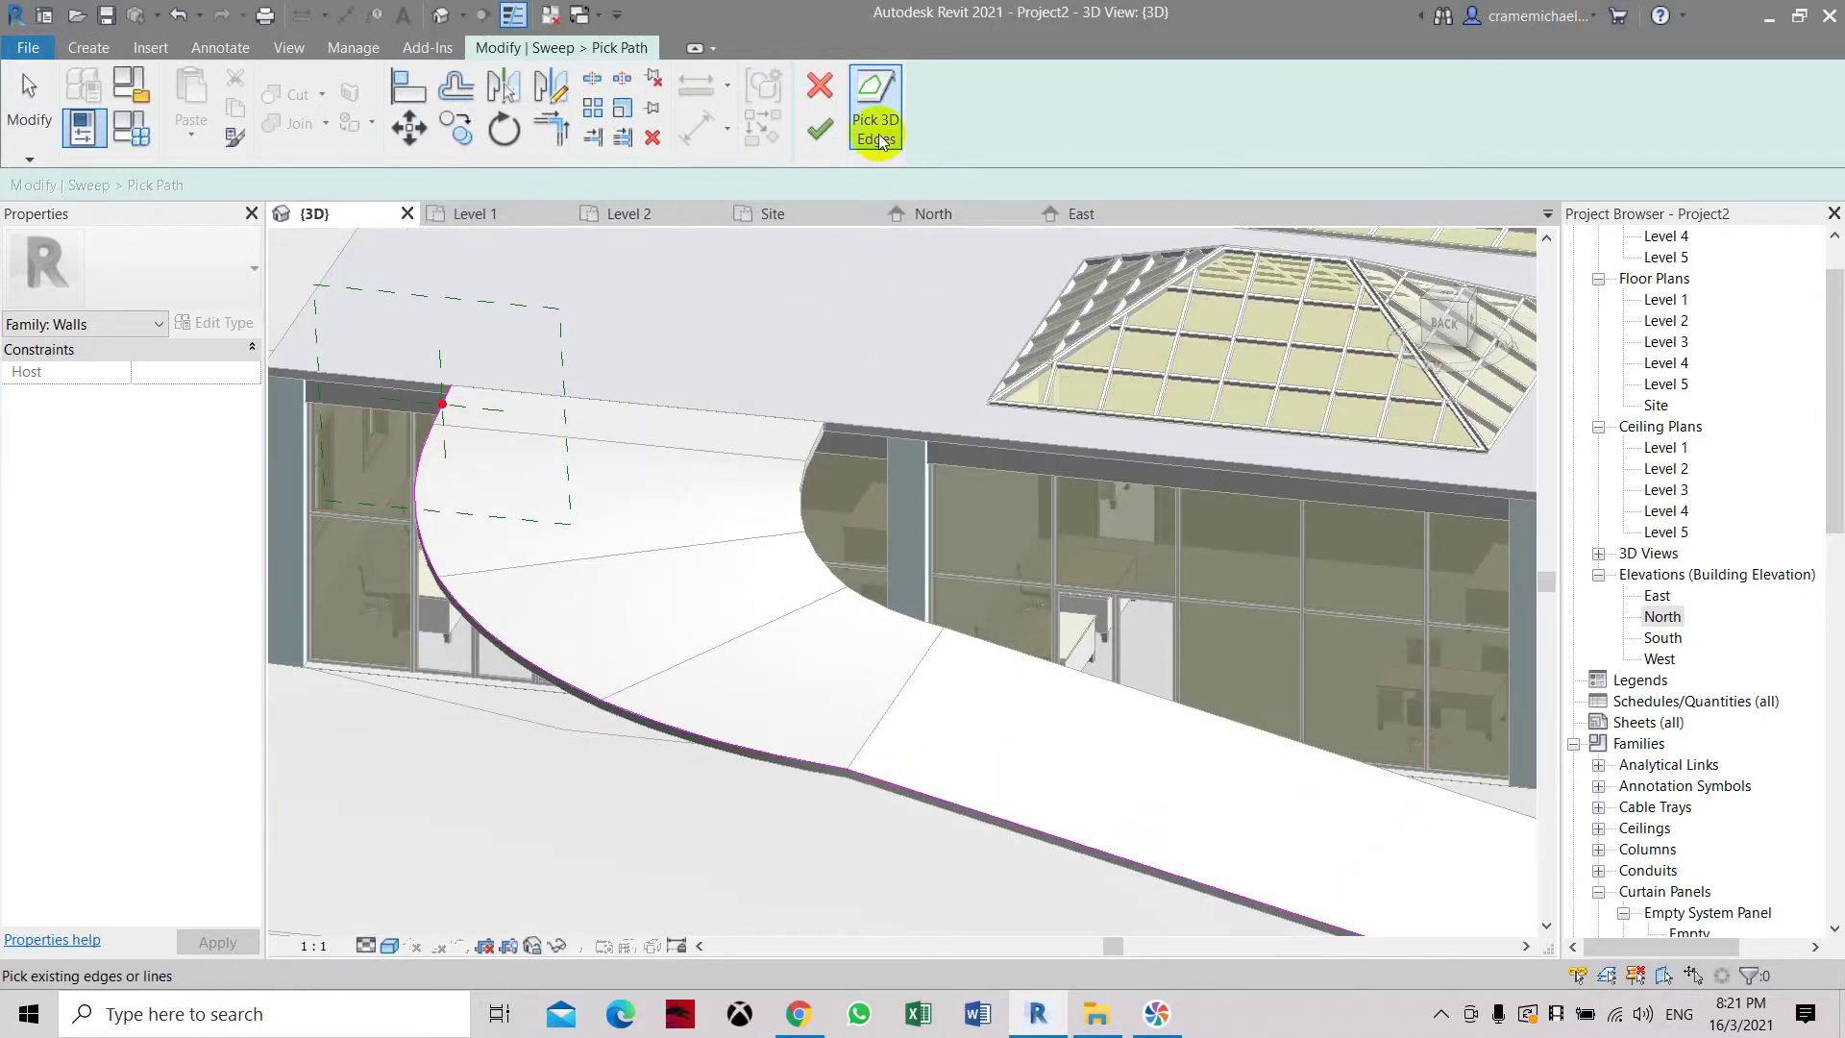
left_click(820, 128)
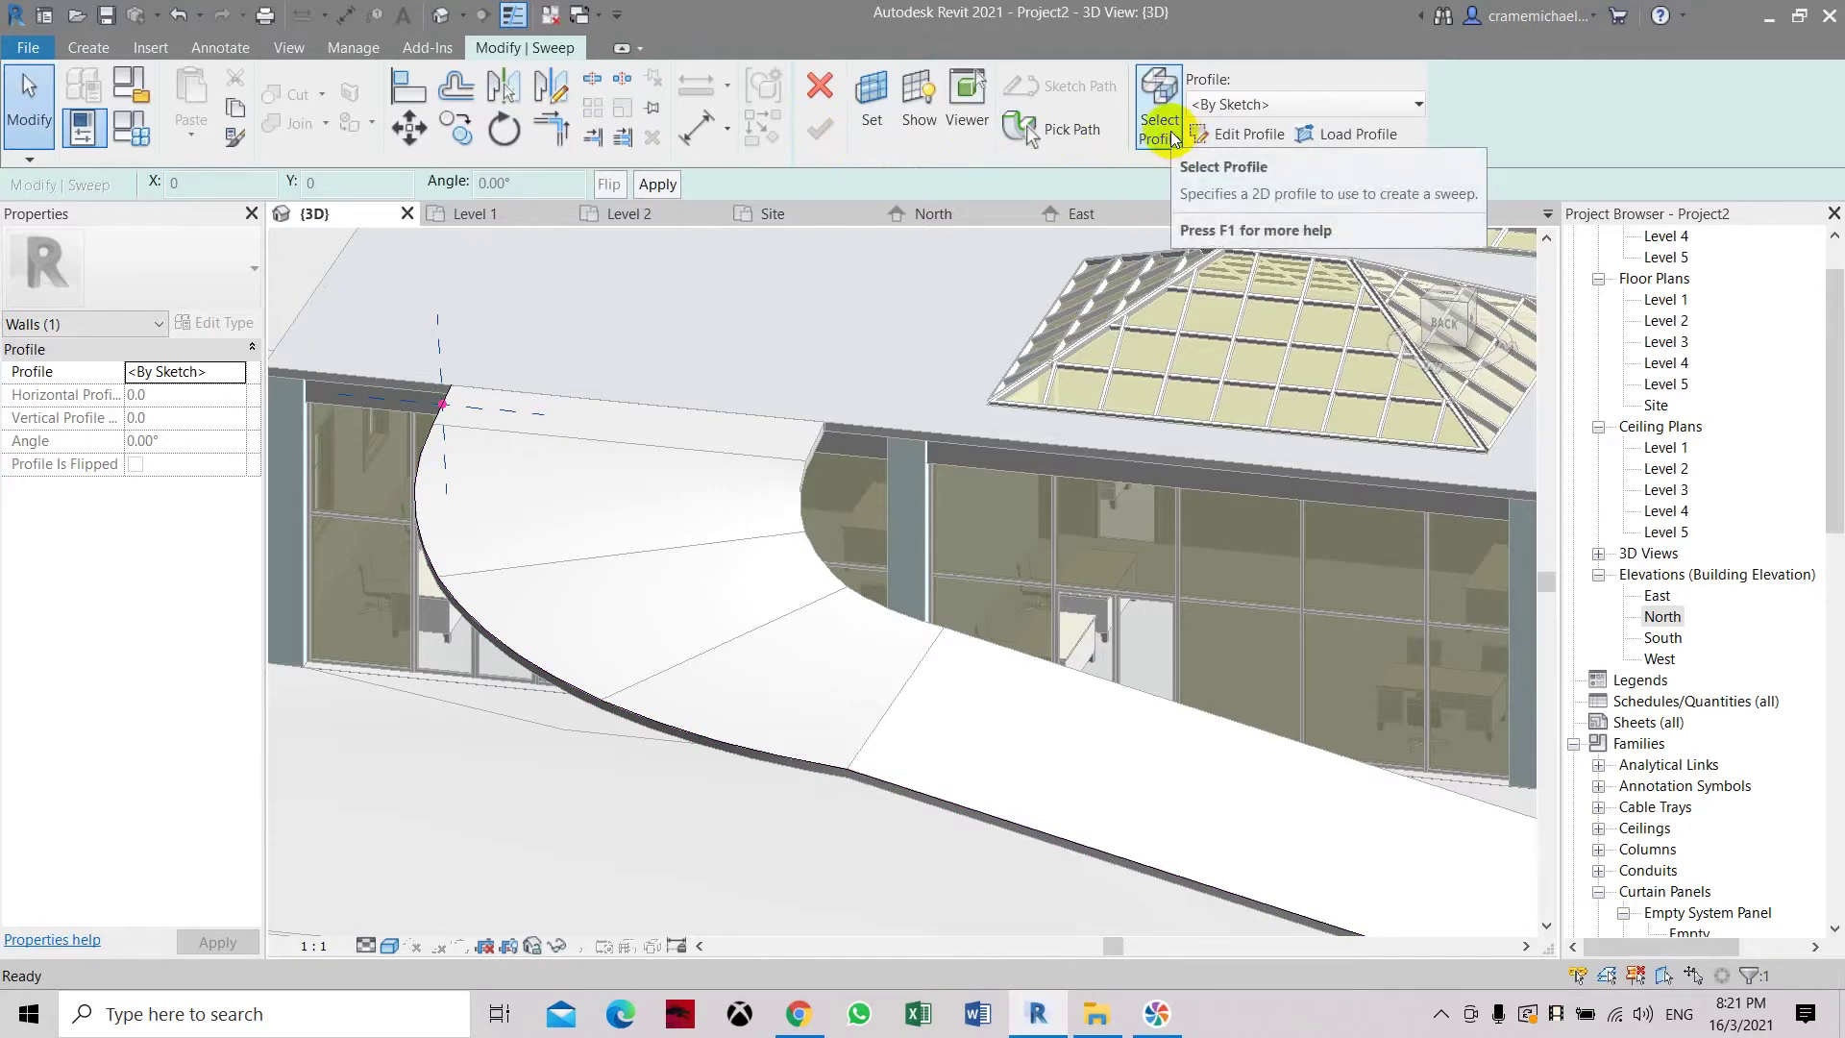
Sketch a rectangular sweep profile about 240 mm wide and 920 mm high, starting at the path's origin point beside the roof edge.
left_click(1171, 140)
left_click(1226, 145)
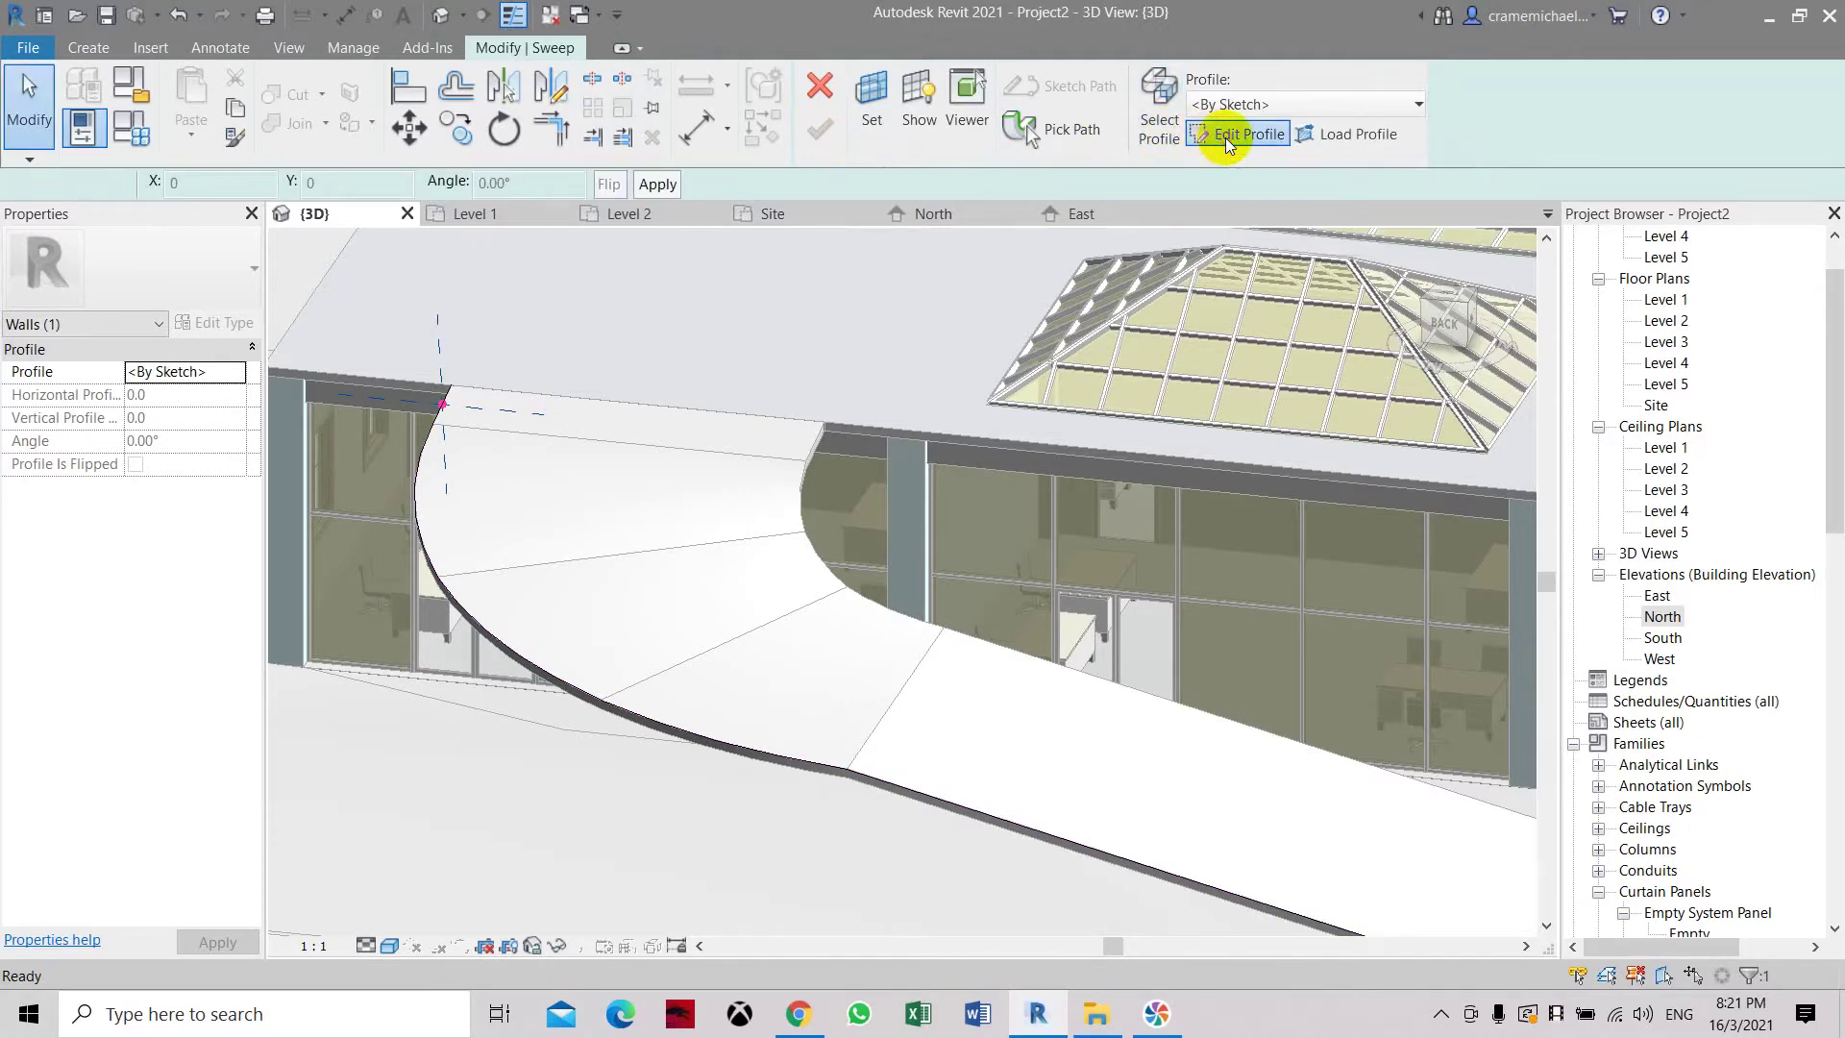
scroll(434, 409, "up", 3)
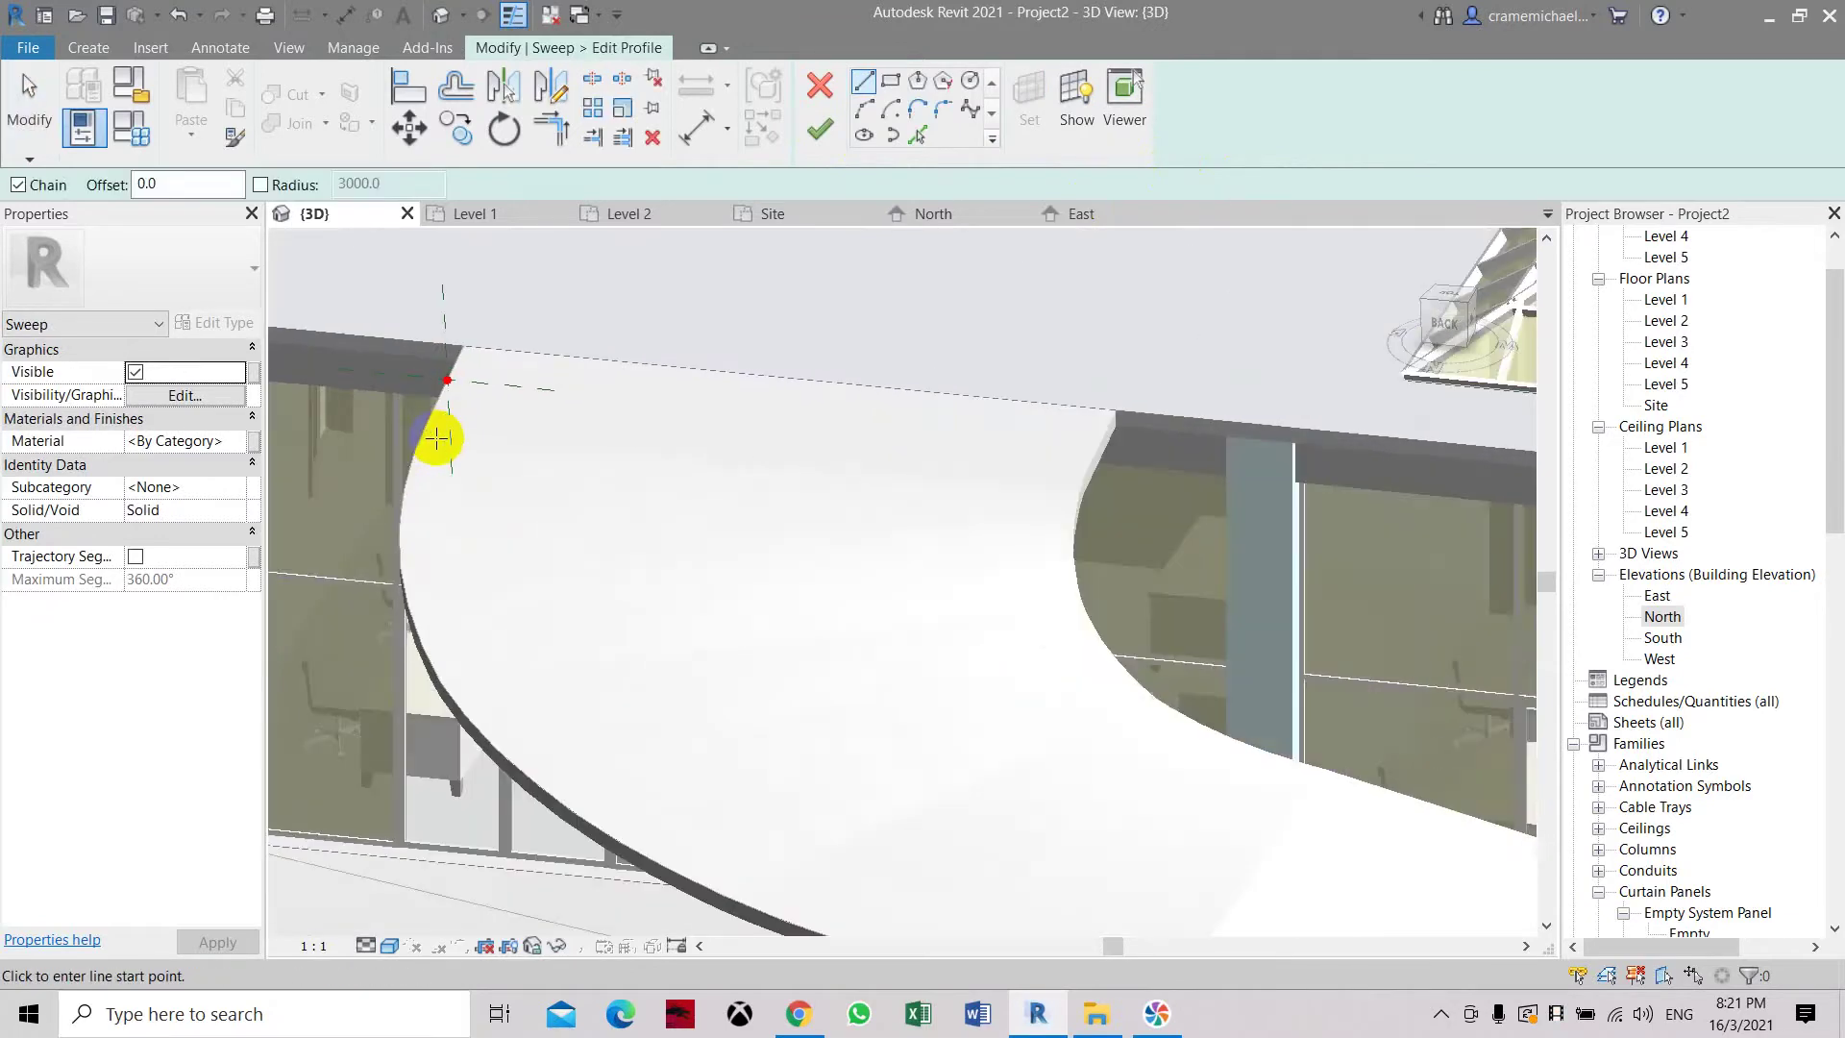
scroll(436, 438, "up", 3)
scroll(517, 423, "up", 1)
middle_click_drag(544, 444, 841, 654)
scroll(760, 552, "up", 2)
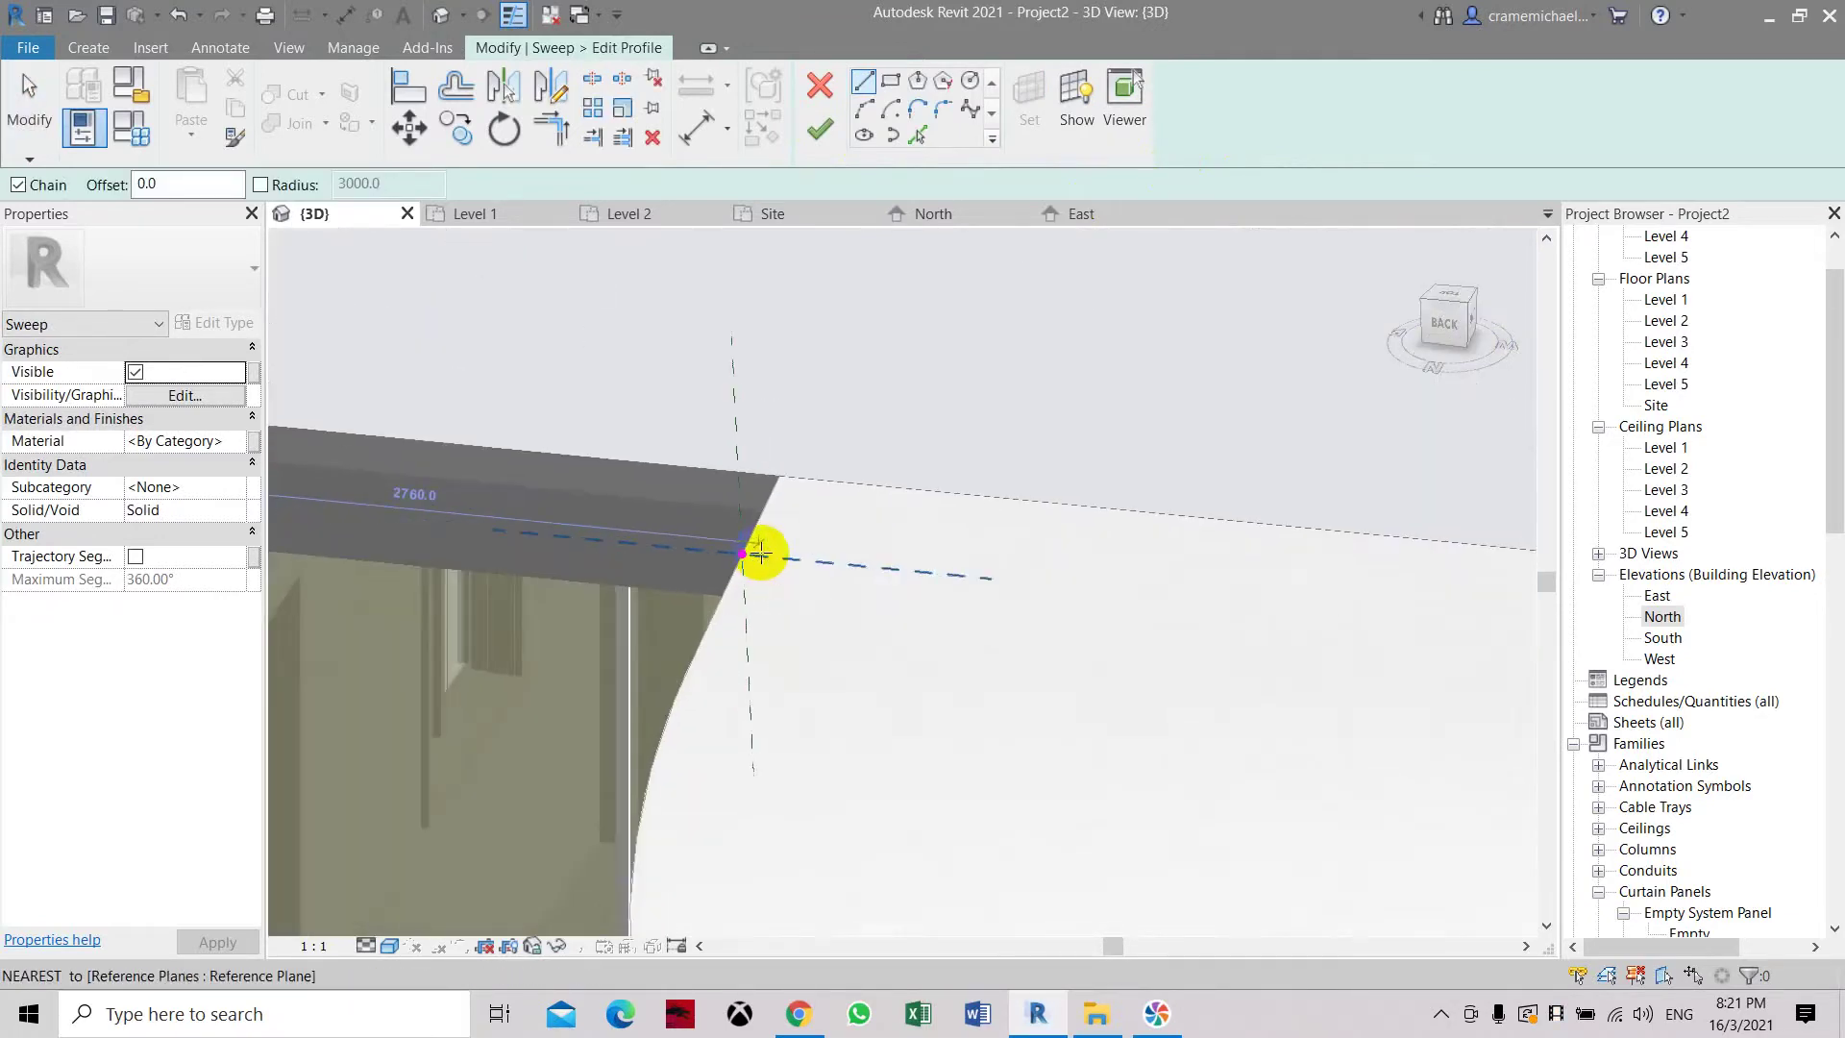
scroll(759, 553, "up", 2)
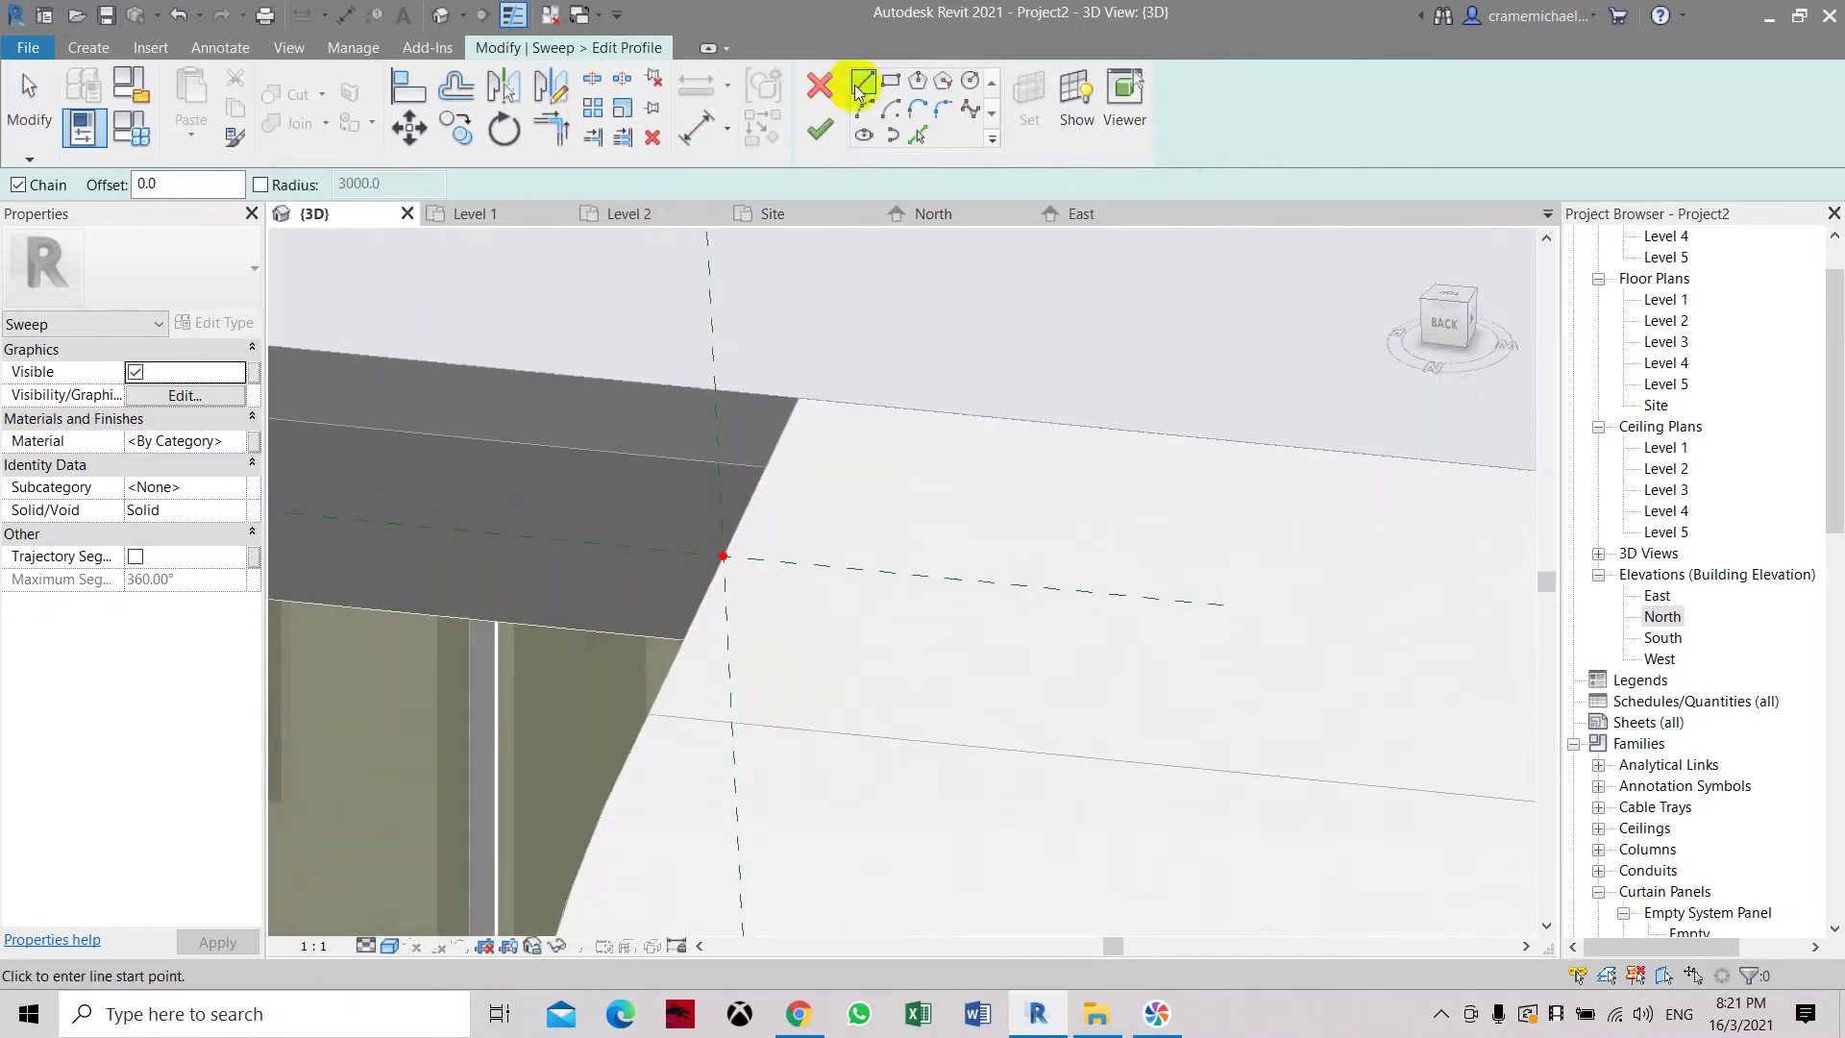
left_click(886, 88)
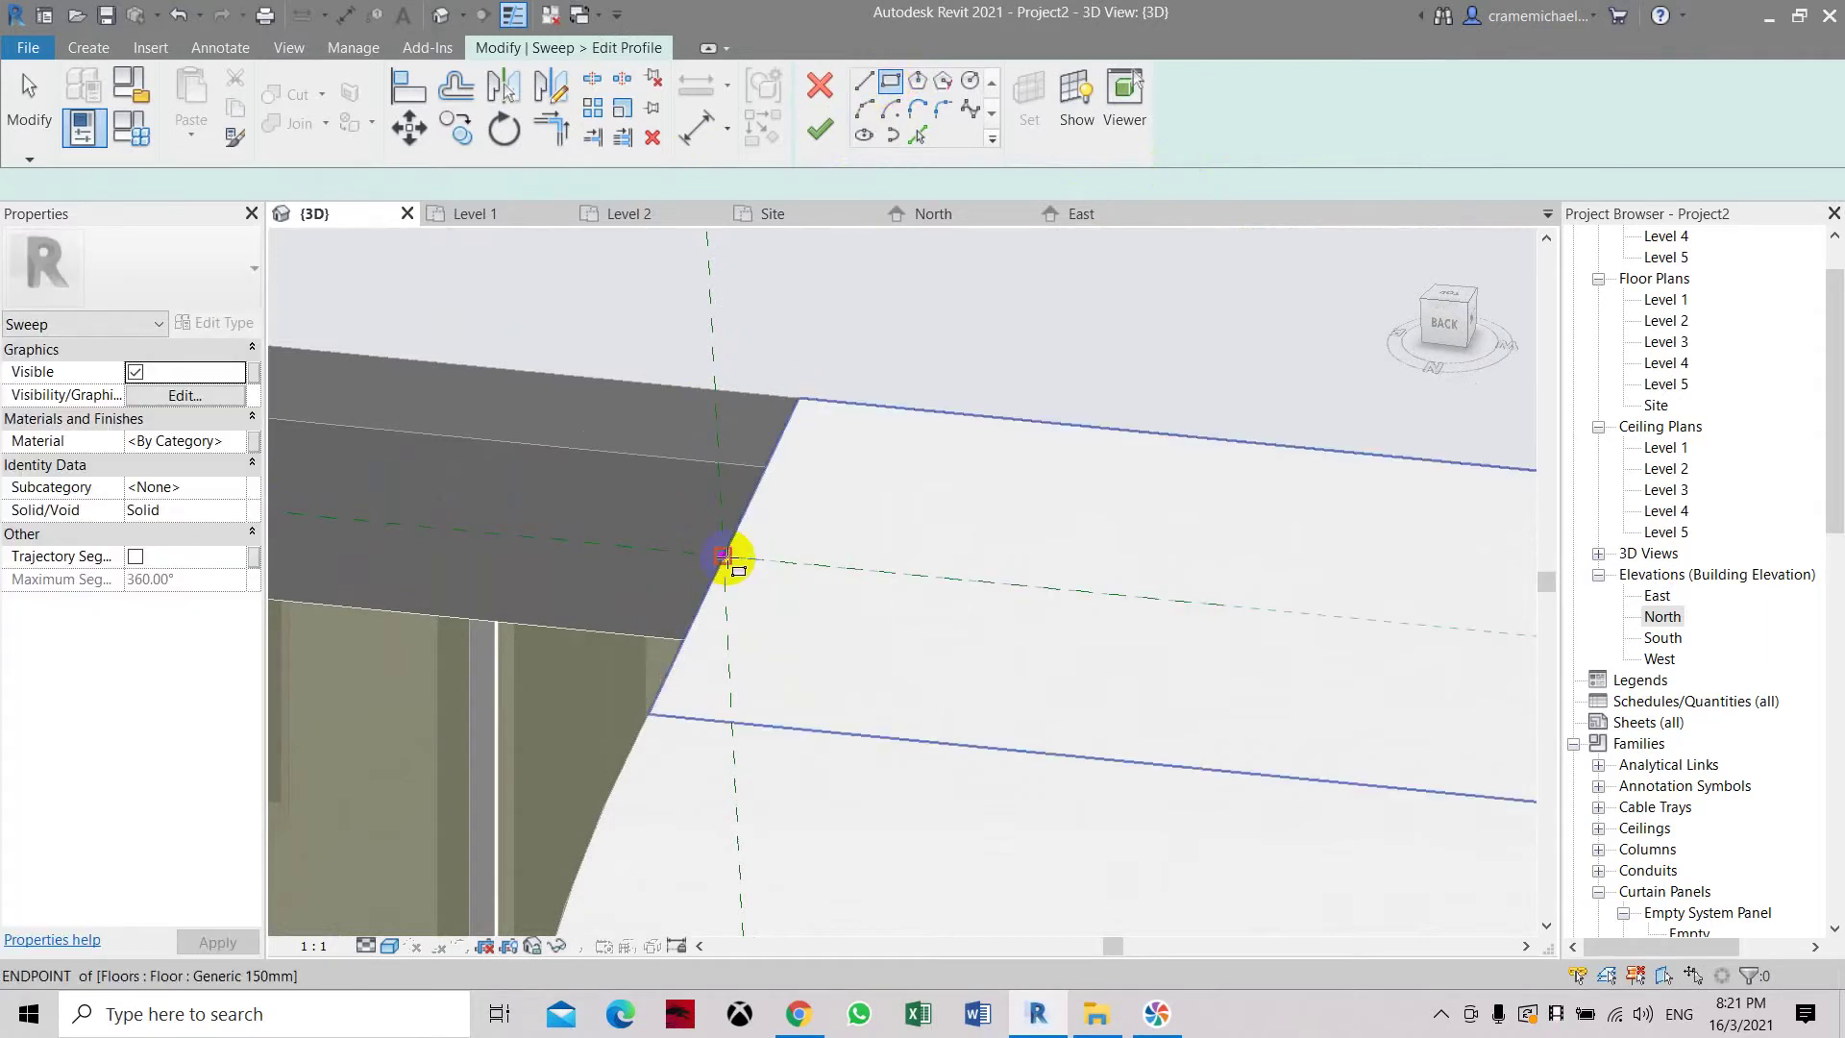
left_click(723, 555)
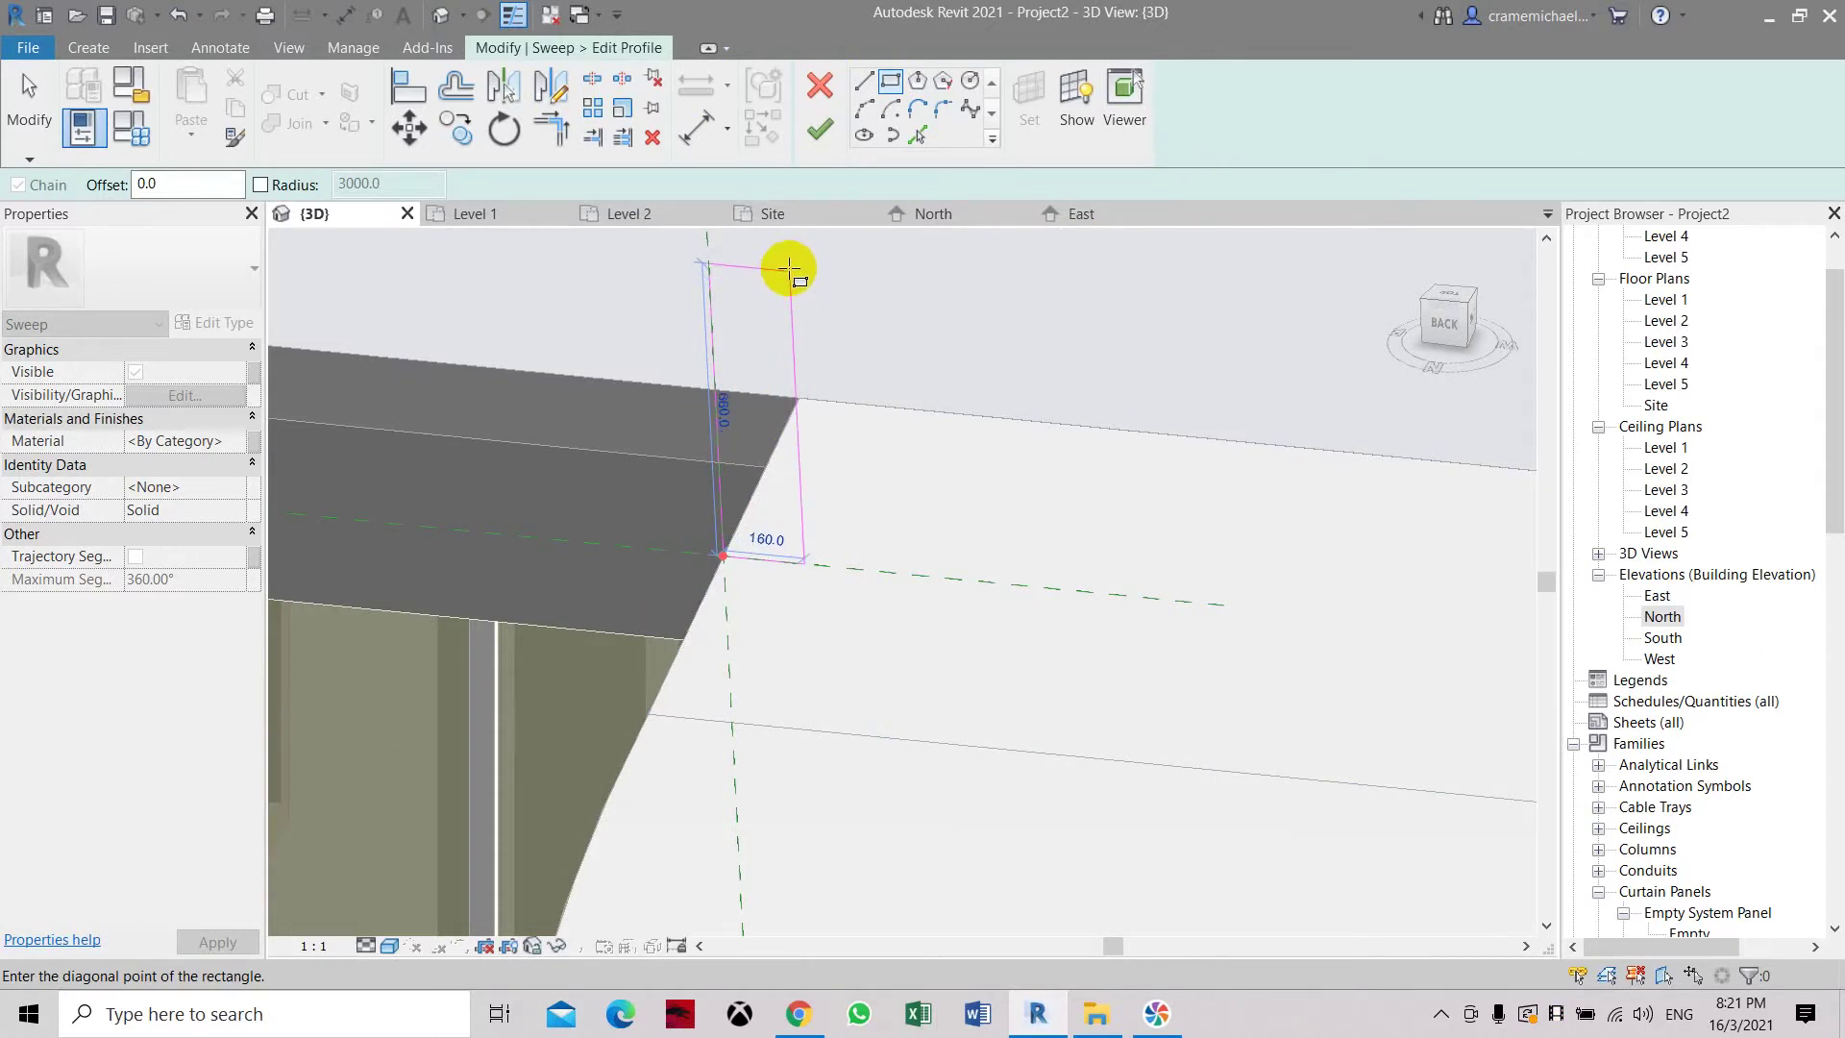
scroll(782, 375, "down", 3)
middle_click_drag(782, 382, 736, 534)
scroll(738, 503, "up", 2)
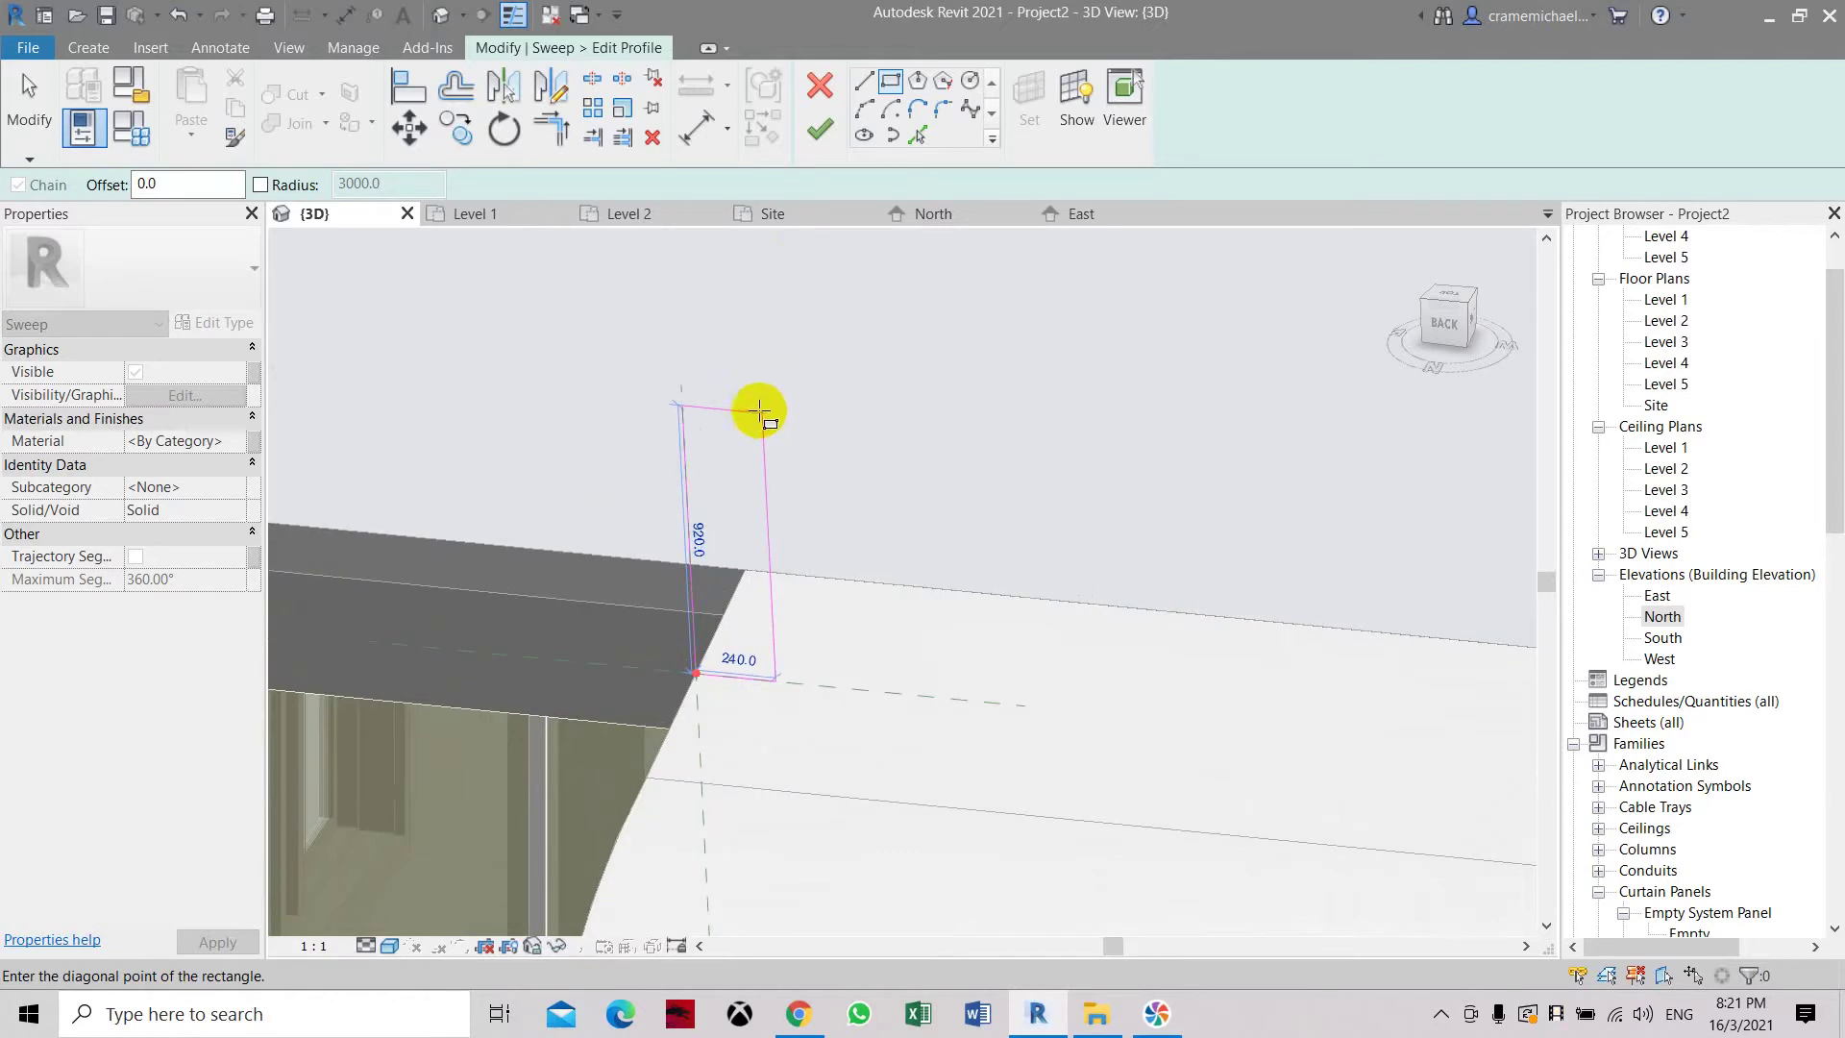
left_click(764, 415)
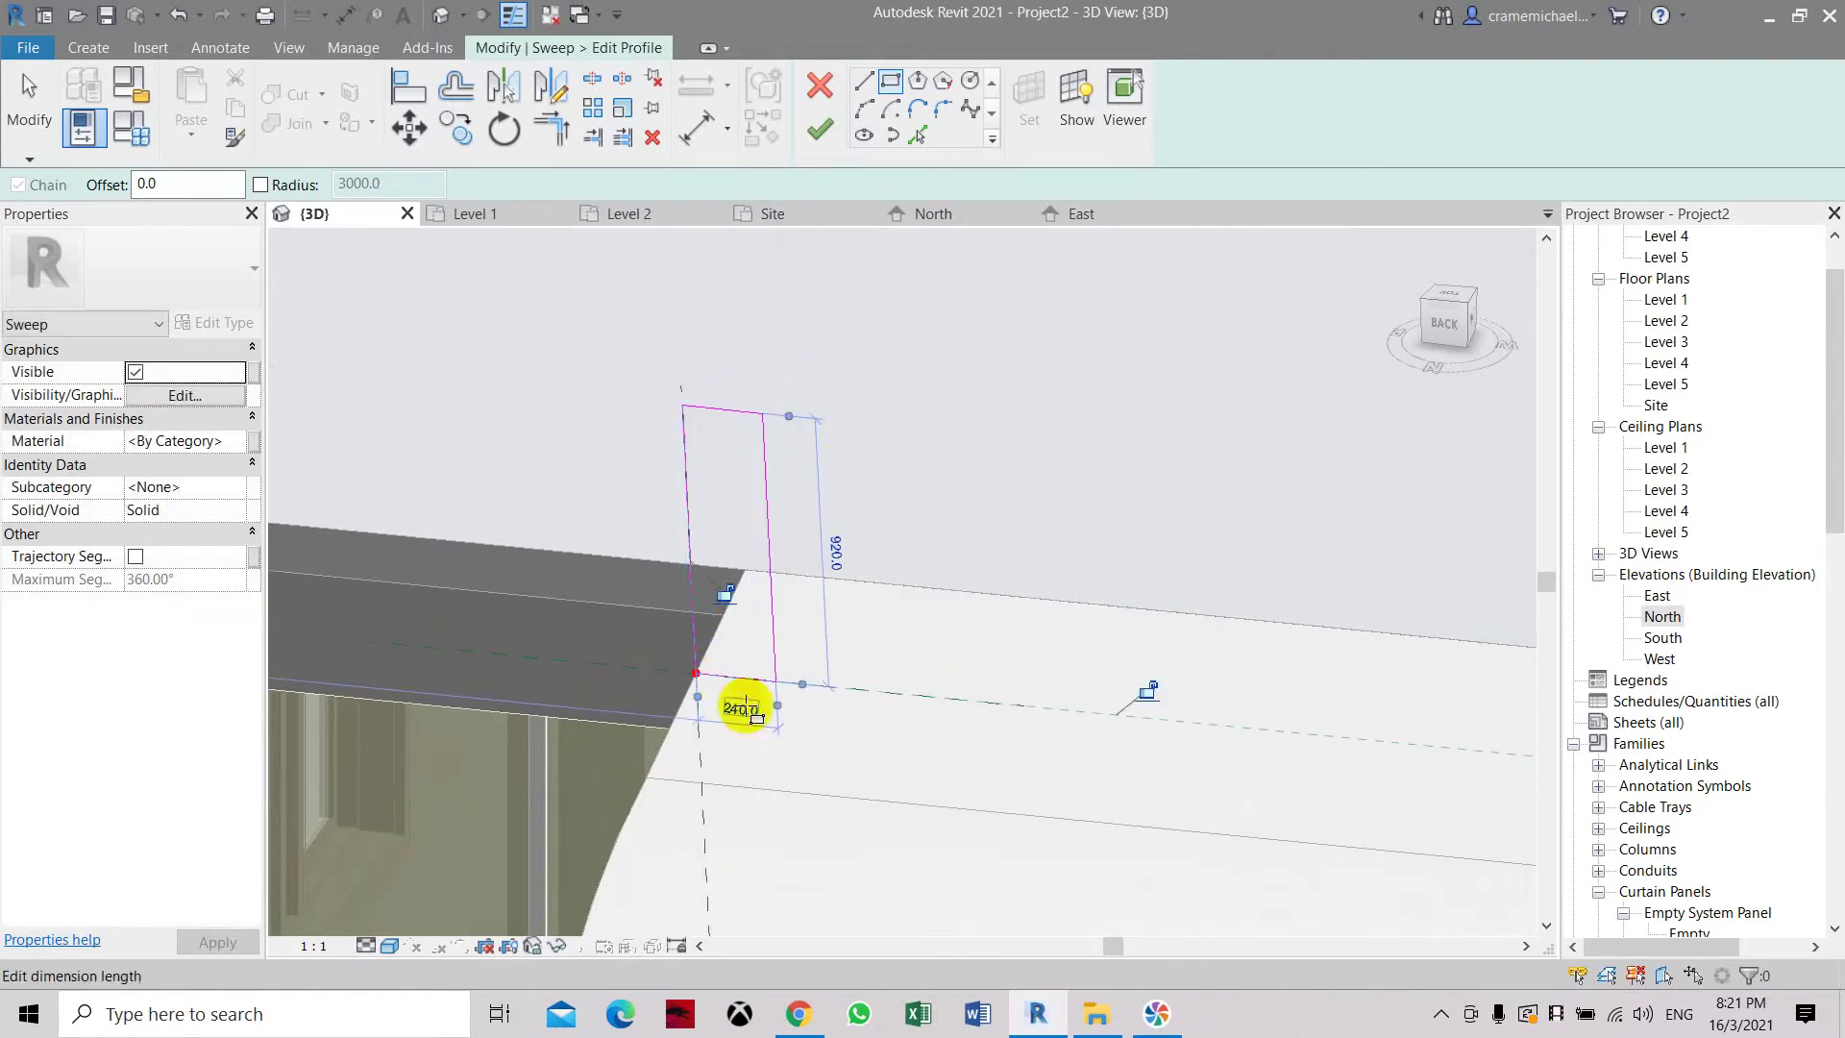
Try to set the profile rectangle's width to 150 mm through its temporary dimension.
left_click(741, 711)
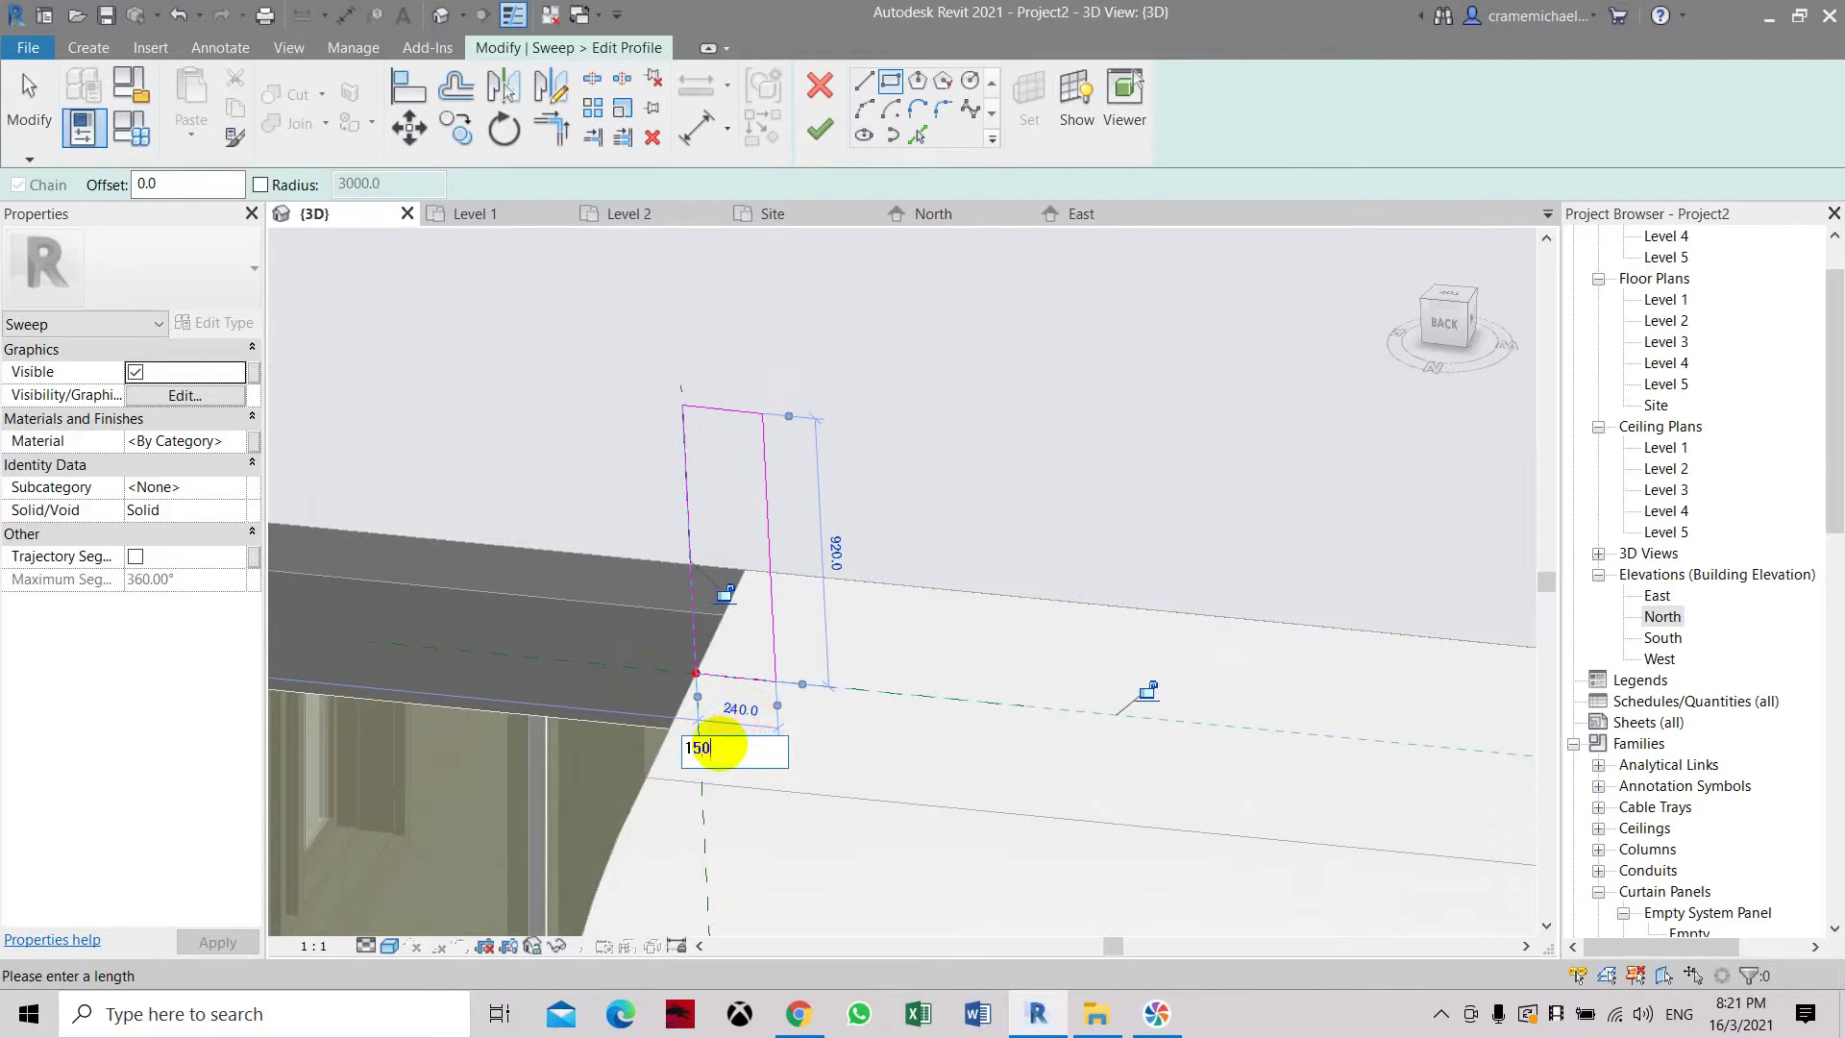
key("Return")
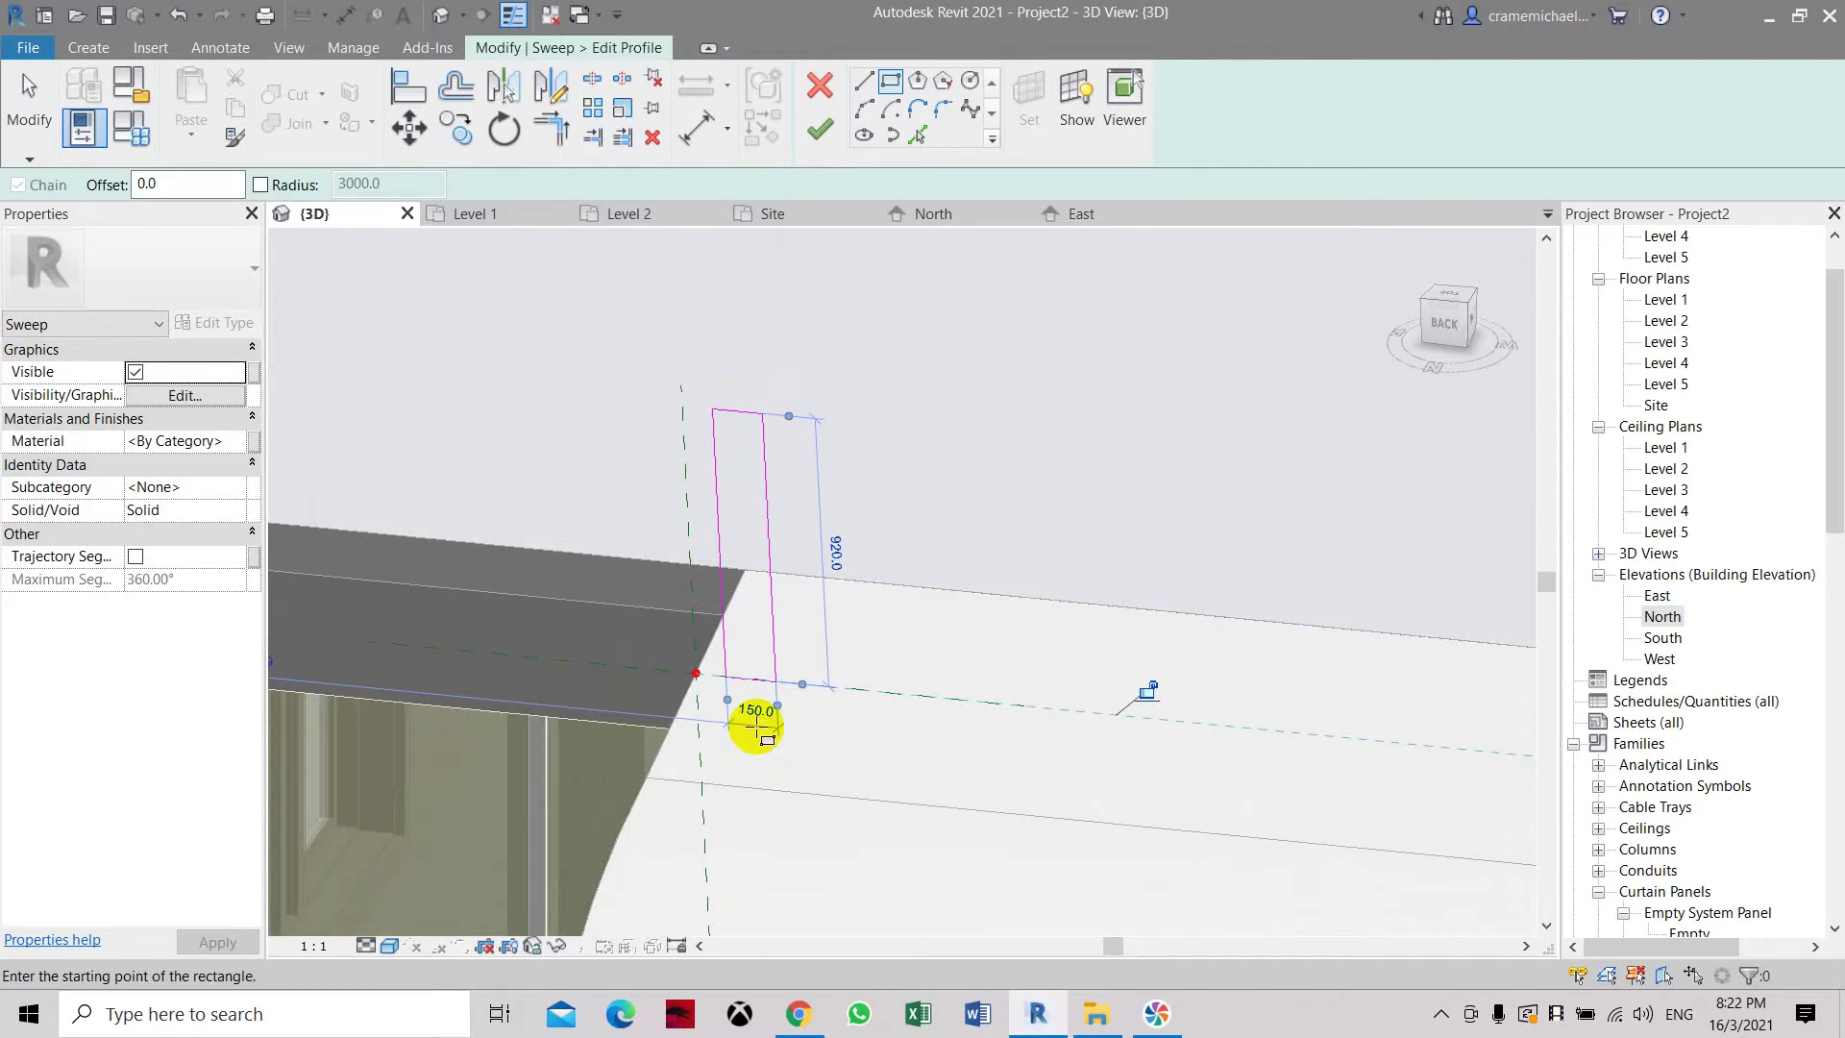
key("Escape")
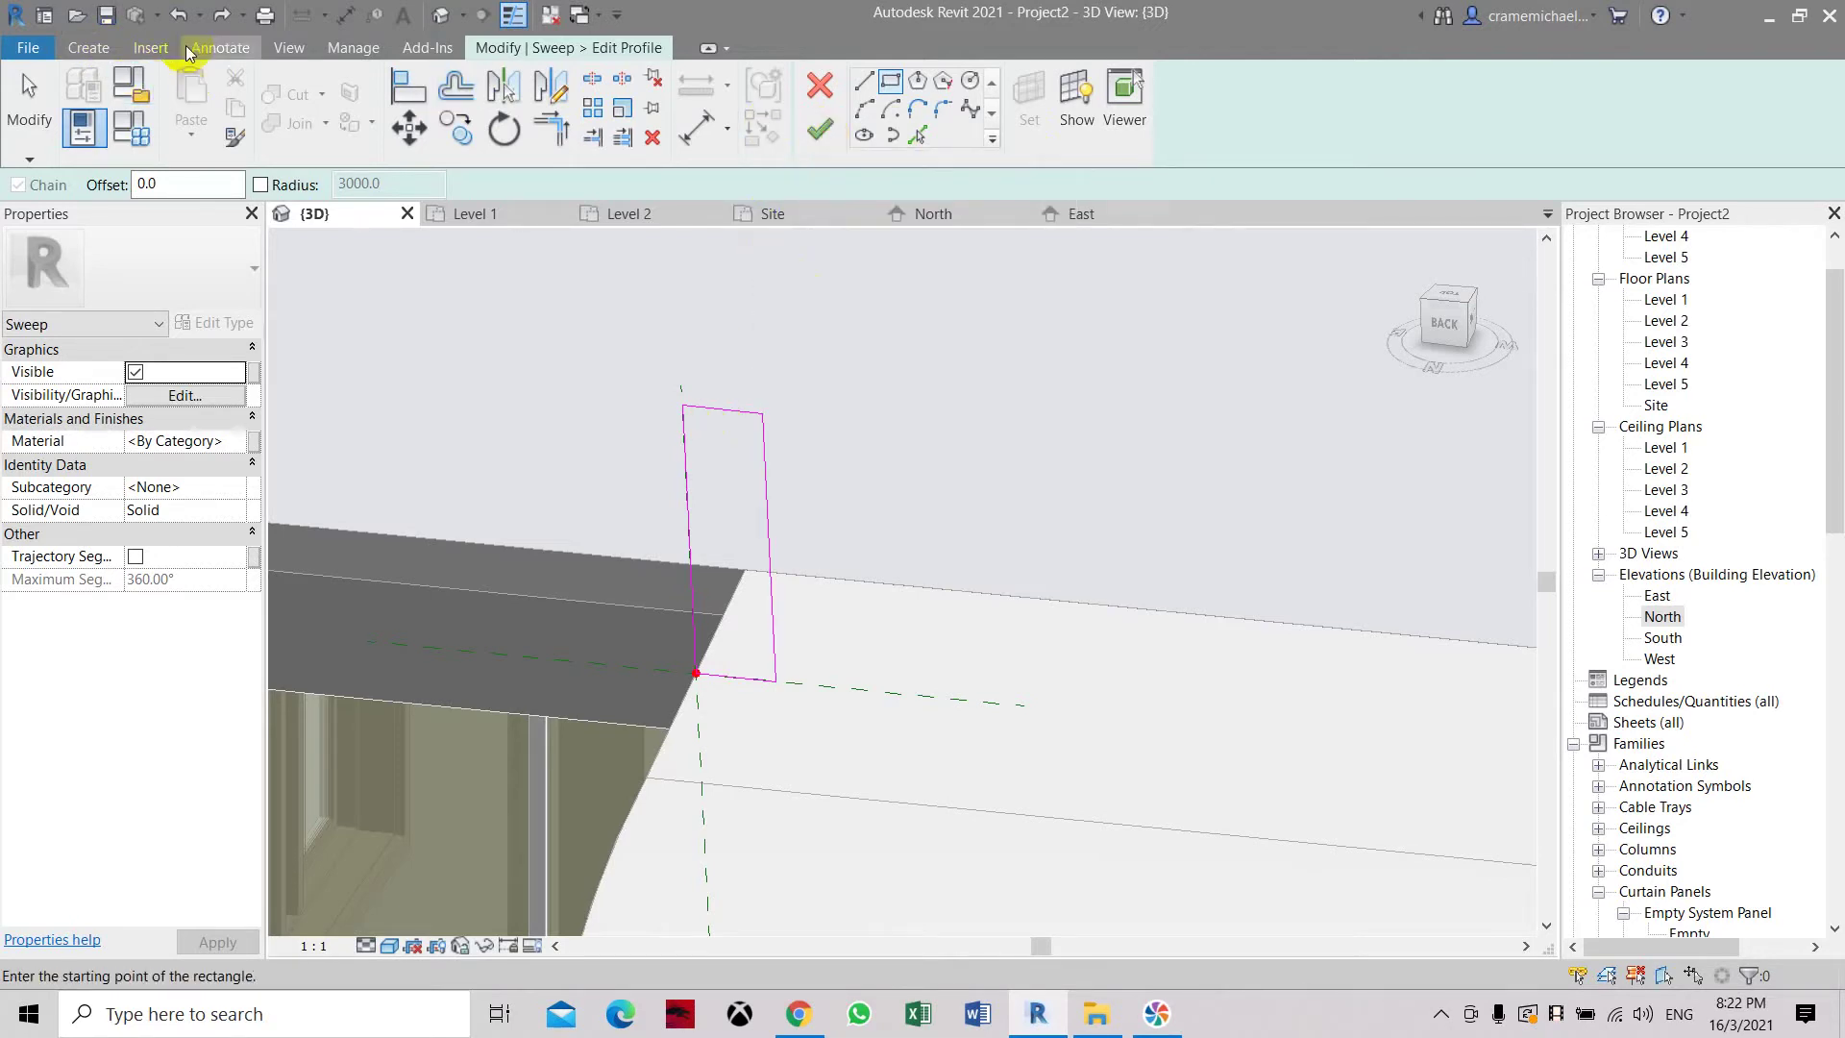
Add aligned dimensions for the profile rectangle's height and width.
left_click(89, 48)
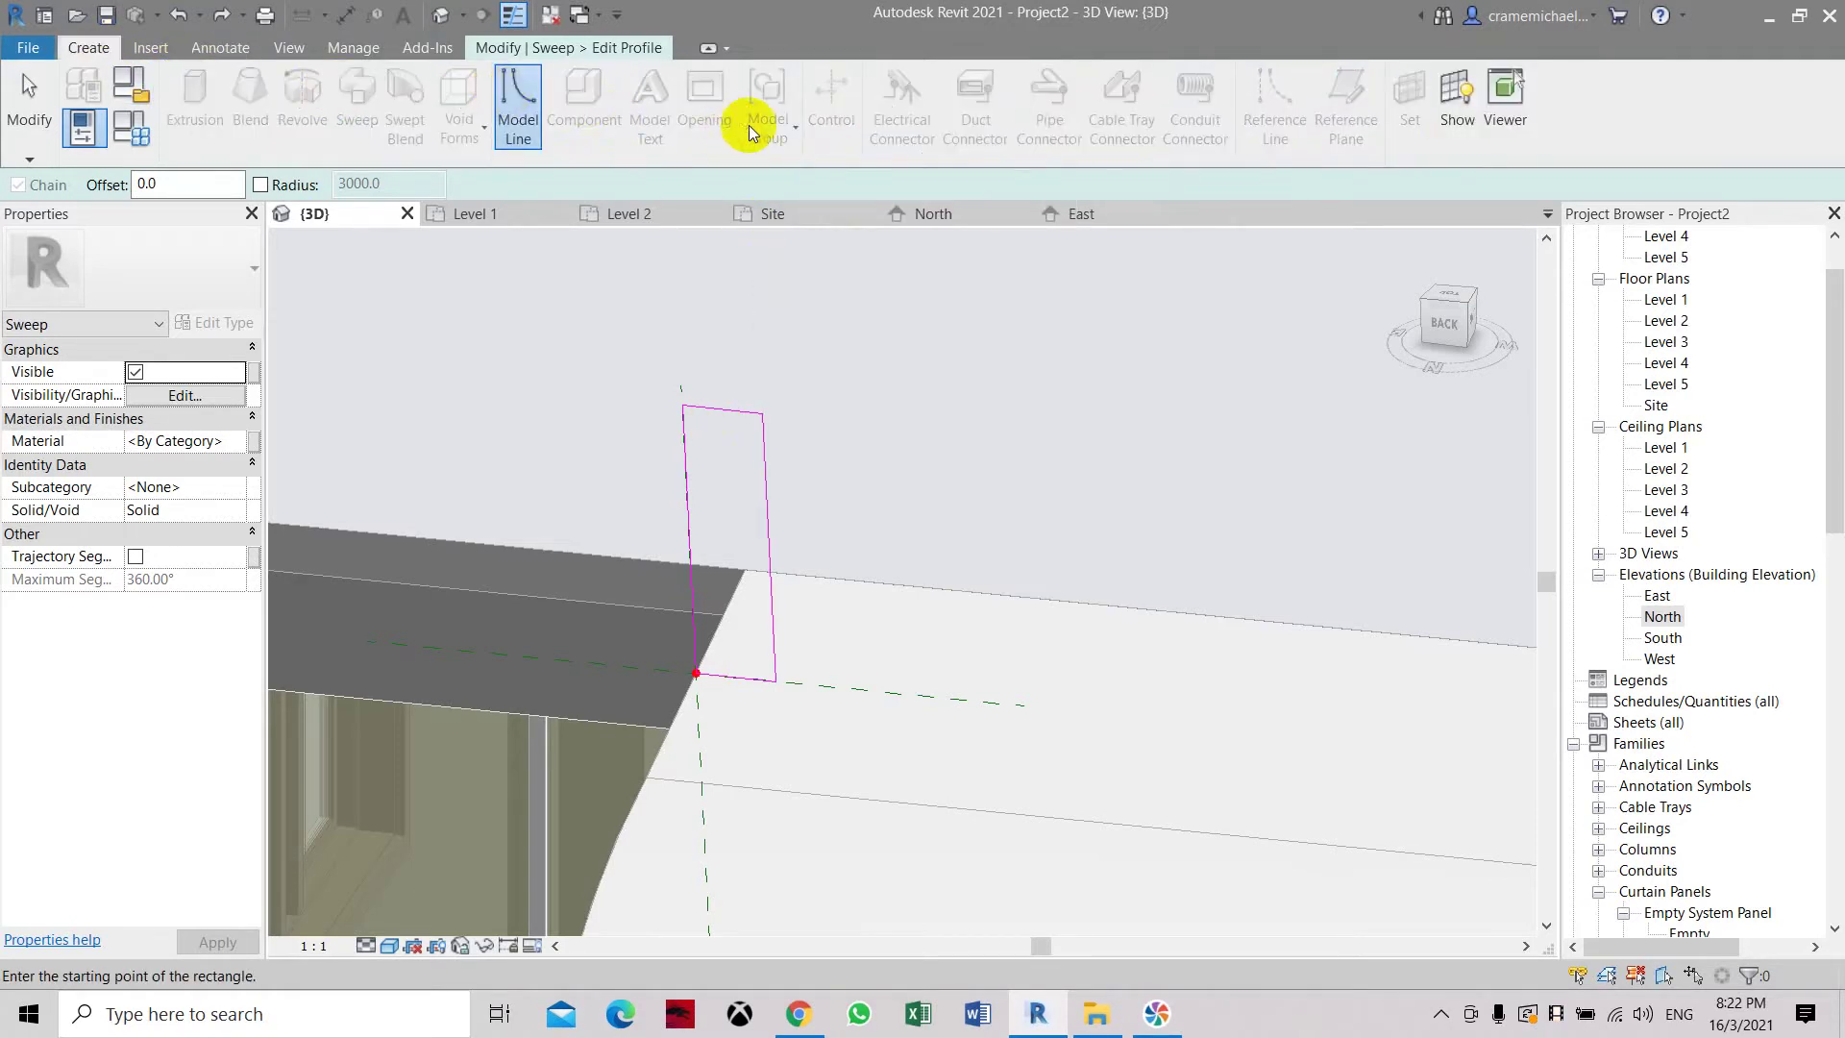
left_click(216, 48)
left_click(85, 93)
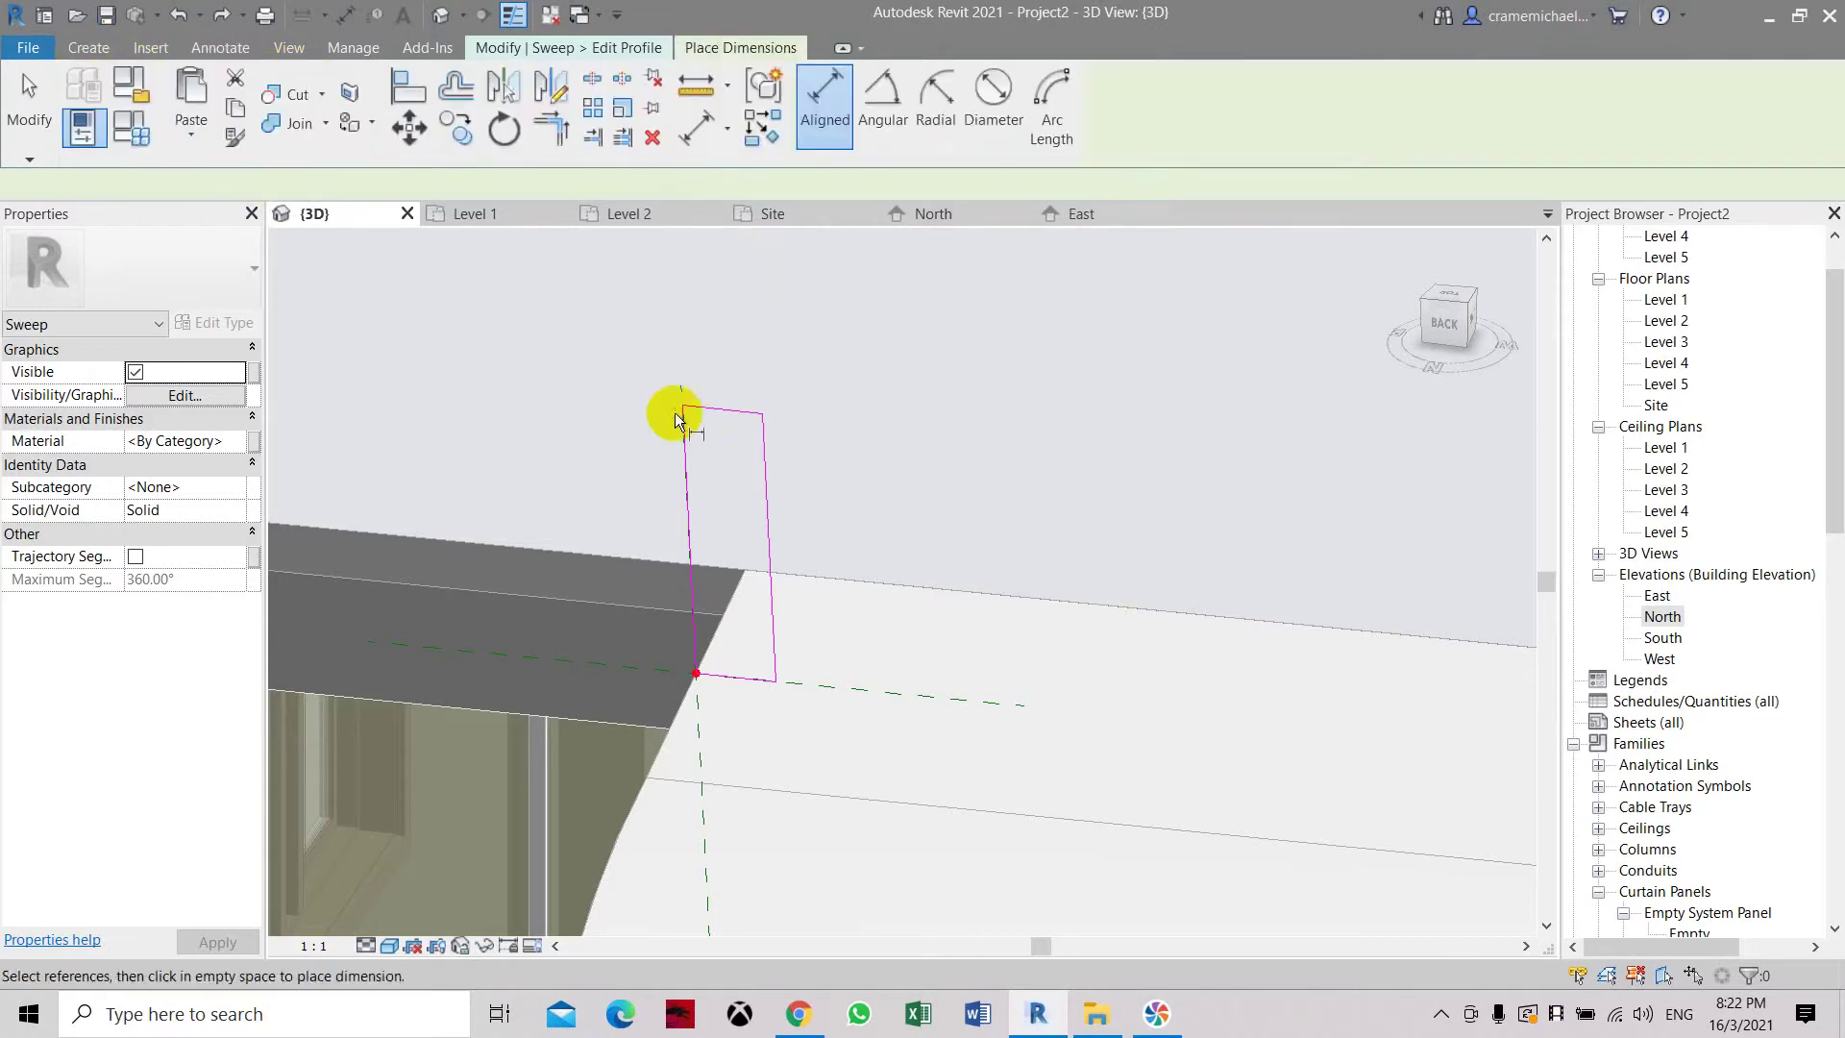
left_click(720, 400)
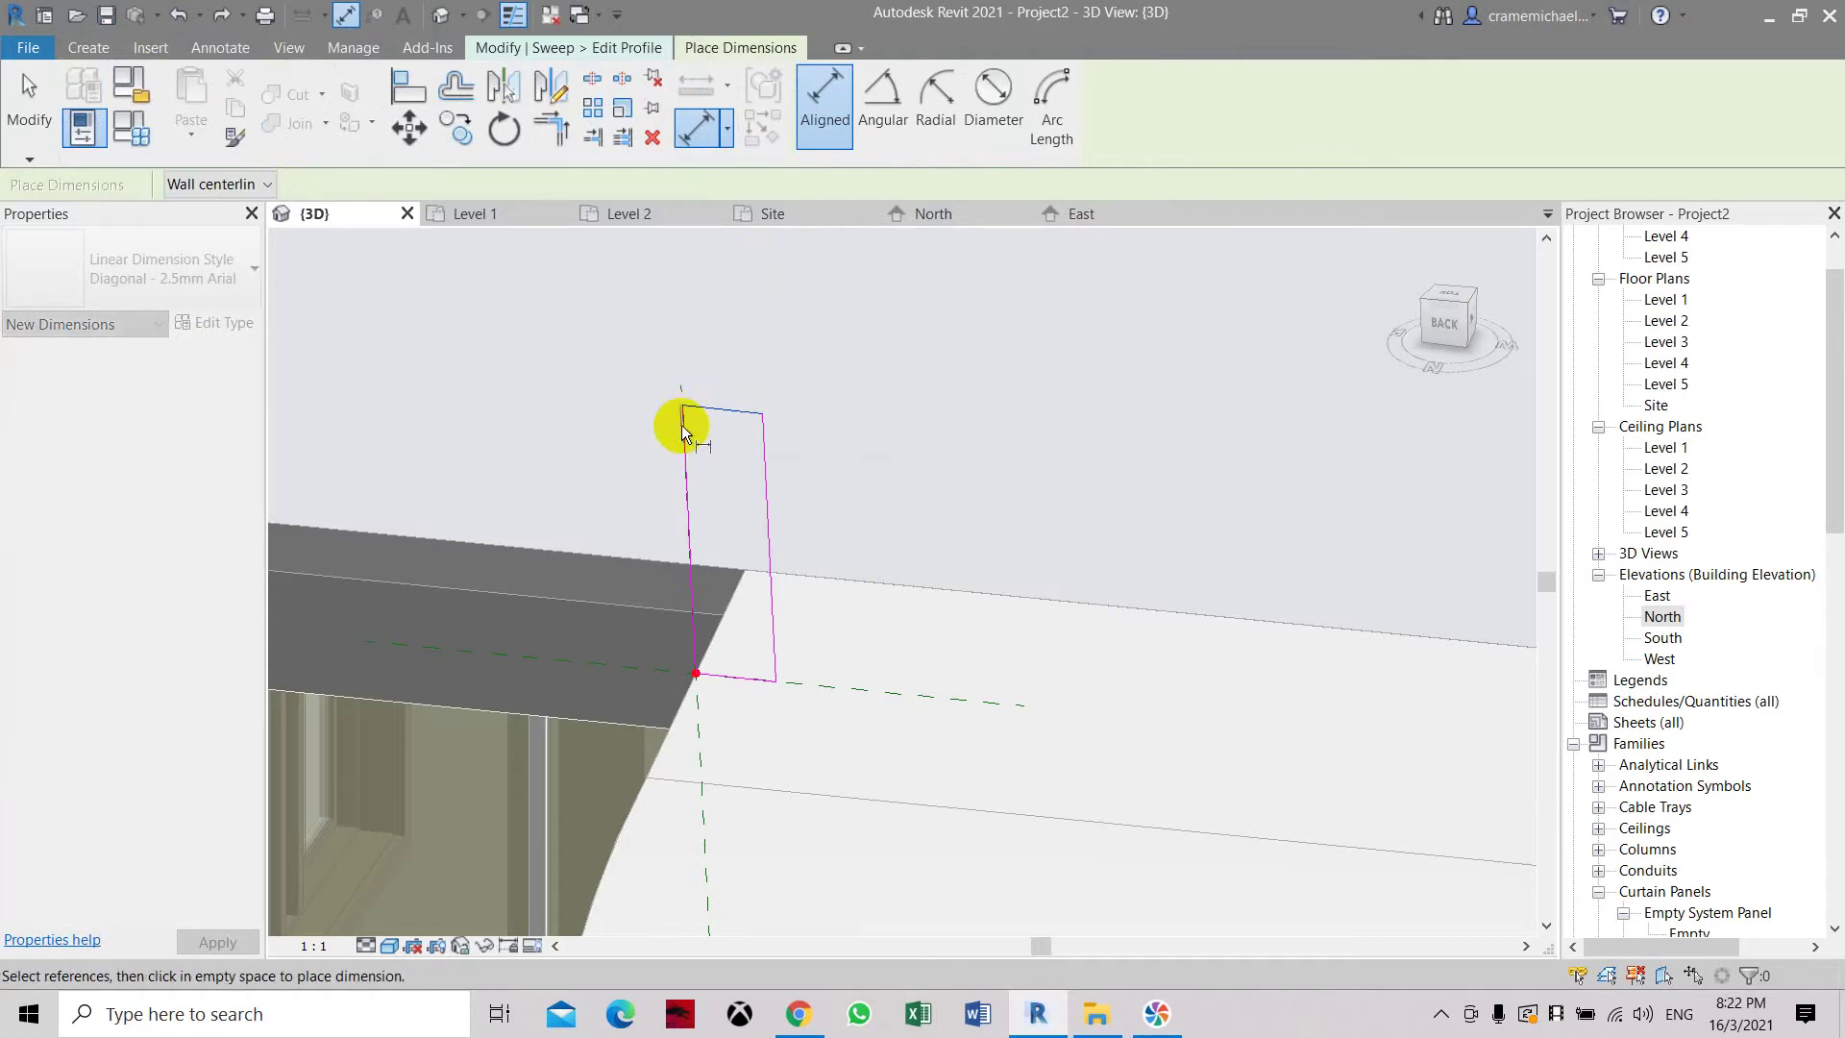
left_click(724, 673)
left_click(631, 521)
left_click(684, 419)
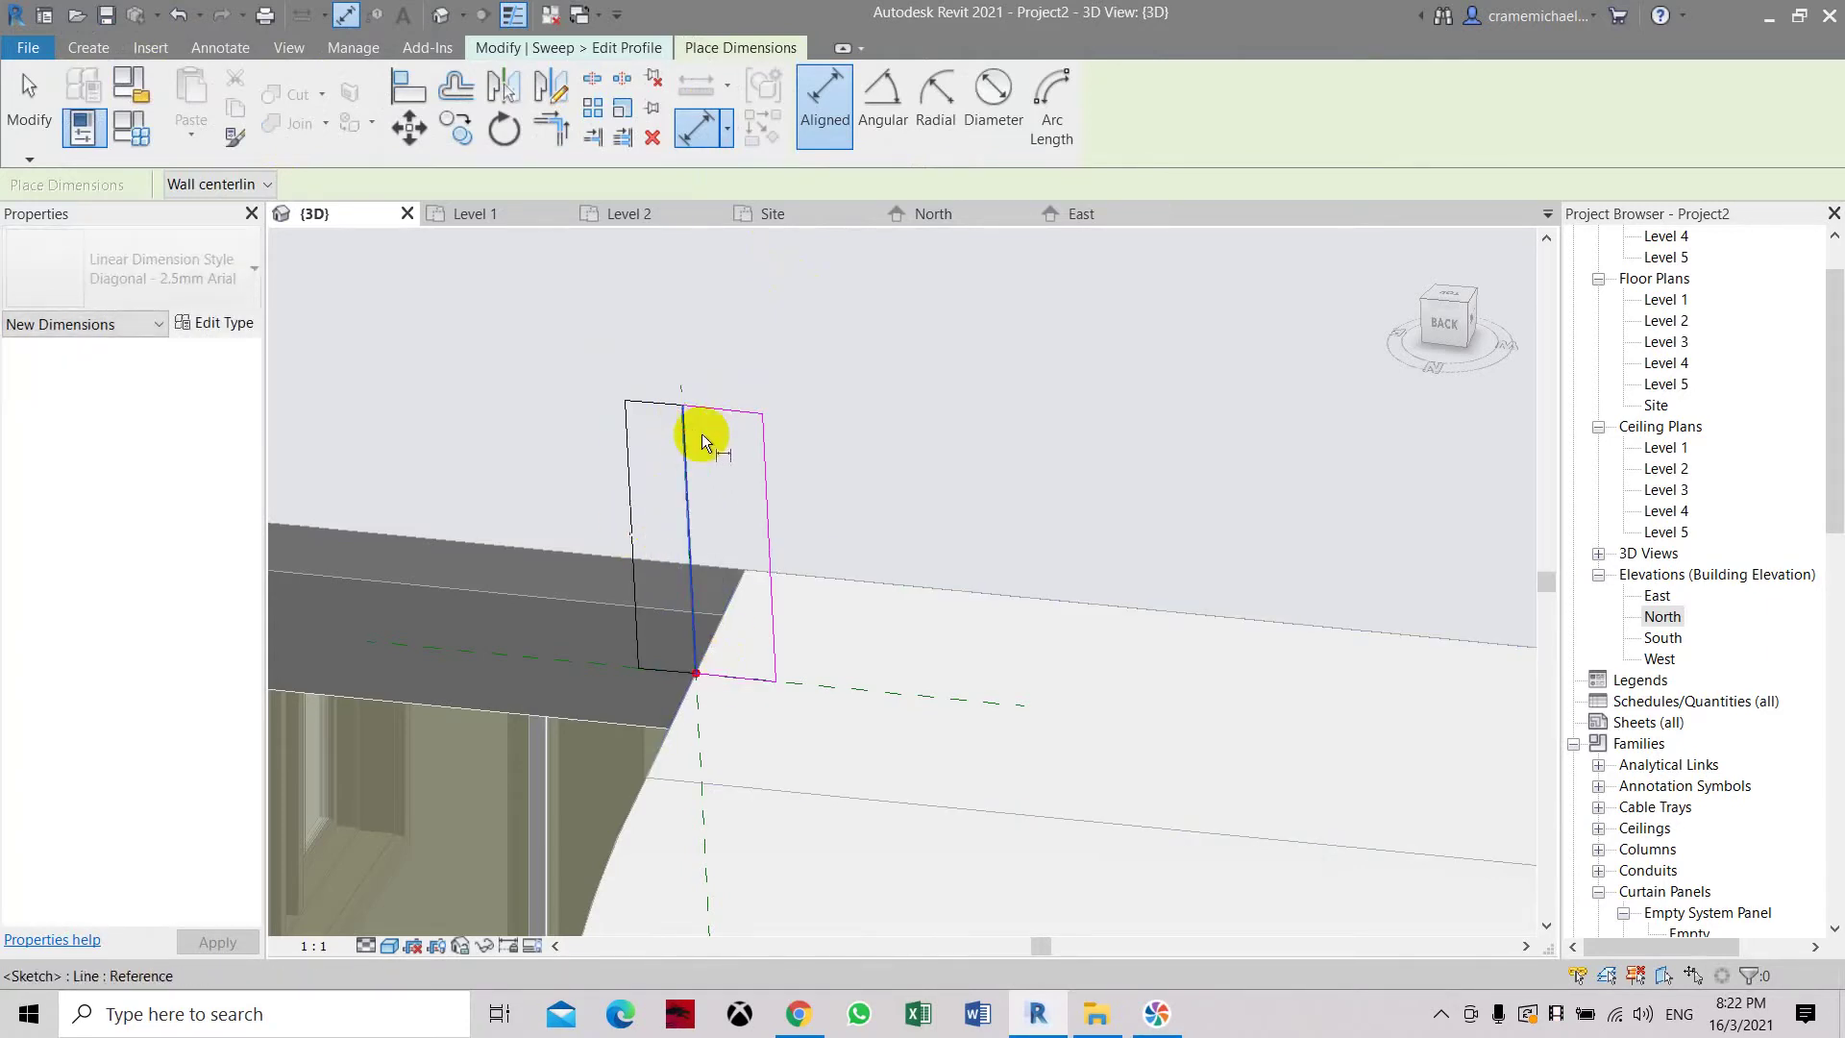
left_click(761, 445)
left_click(736, 365)
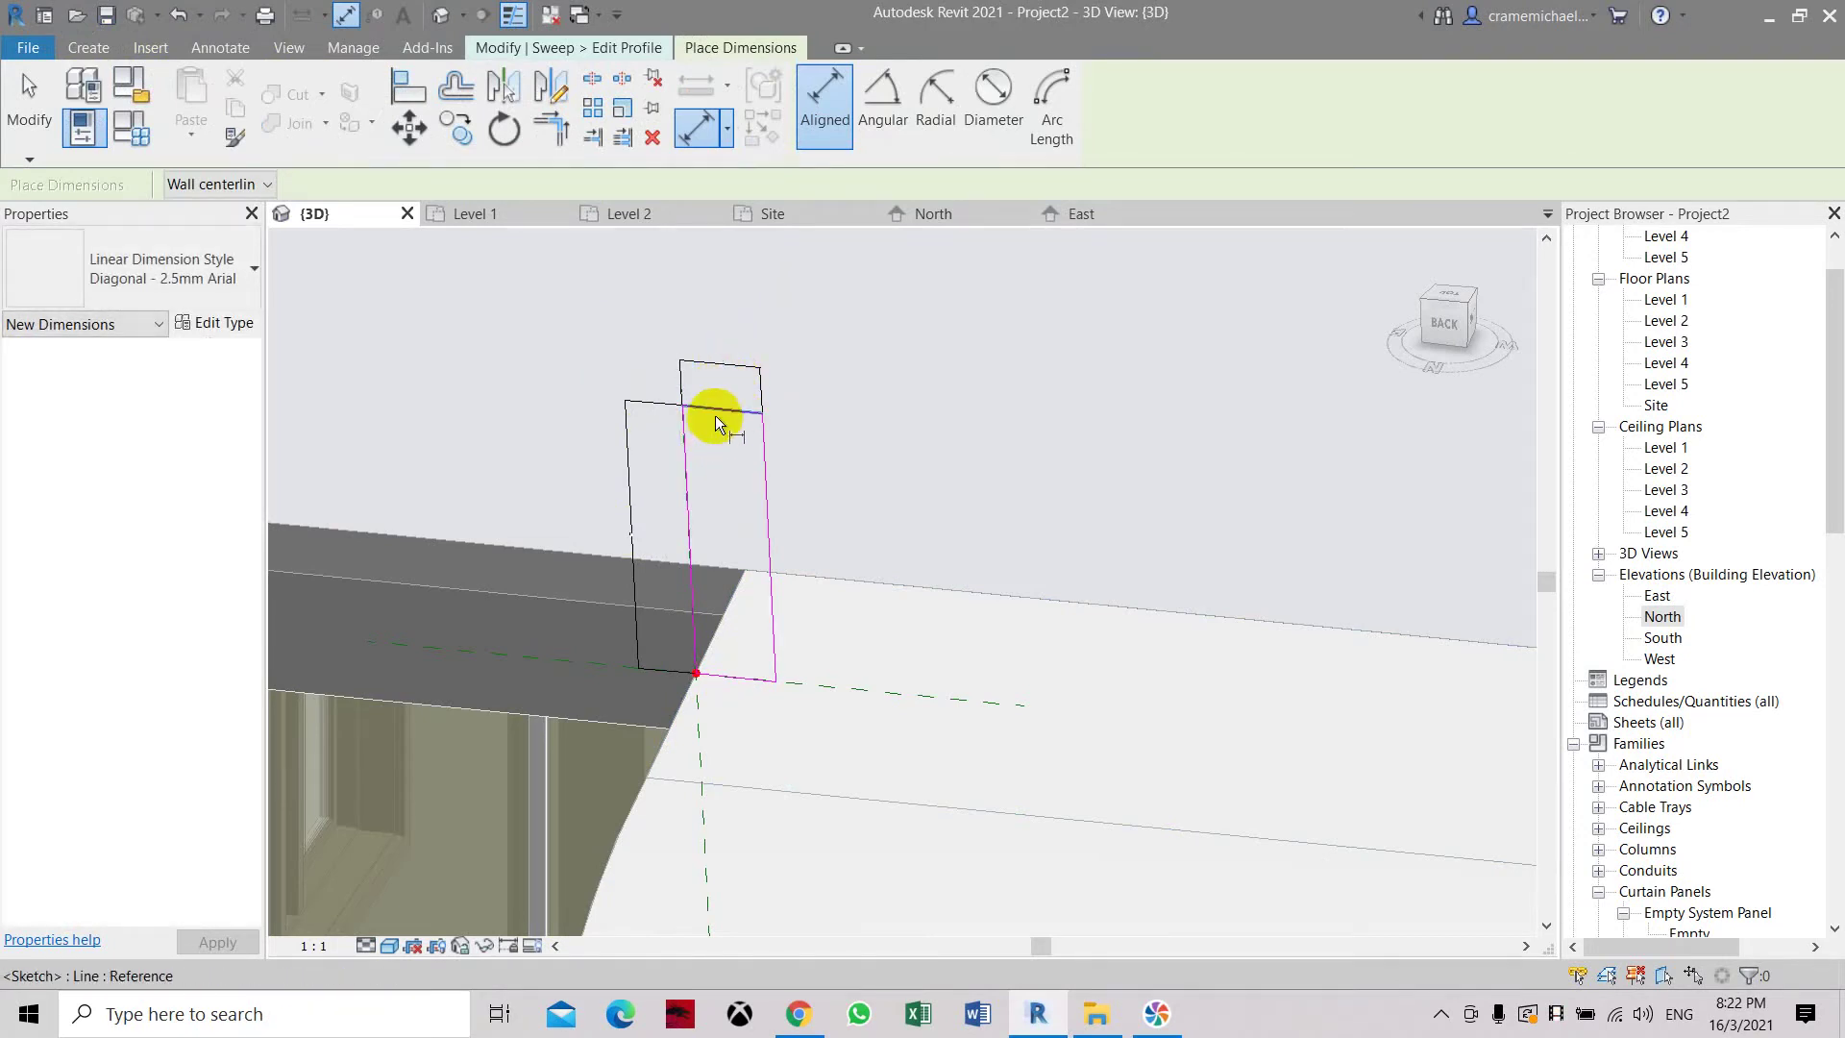
key("Escape")
key("Escape")
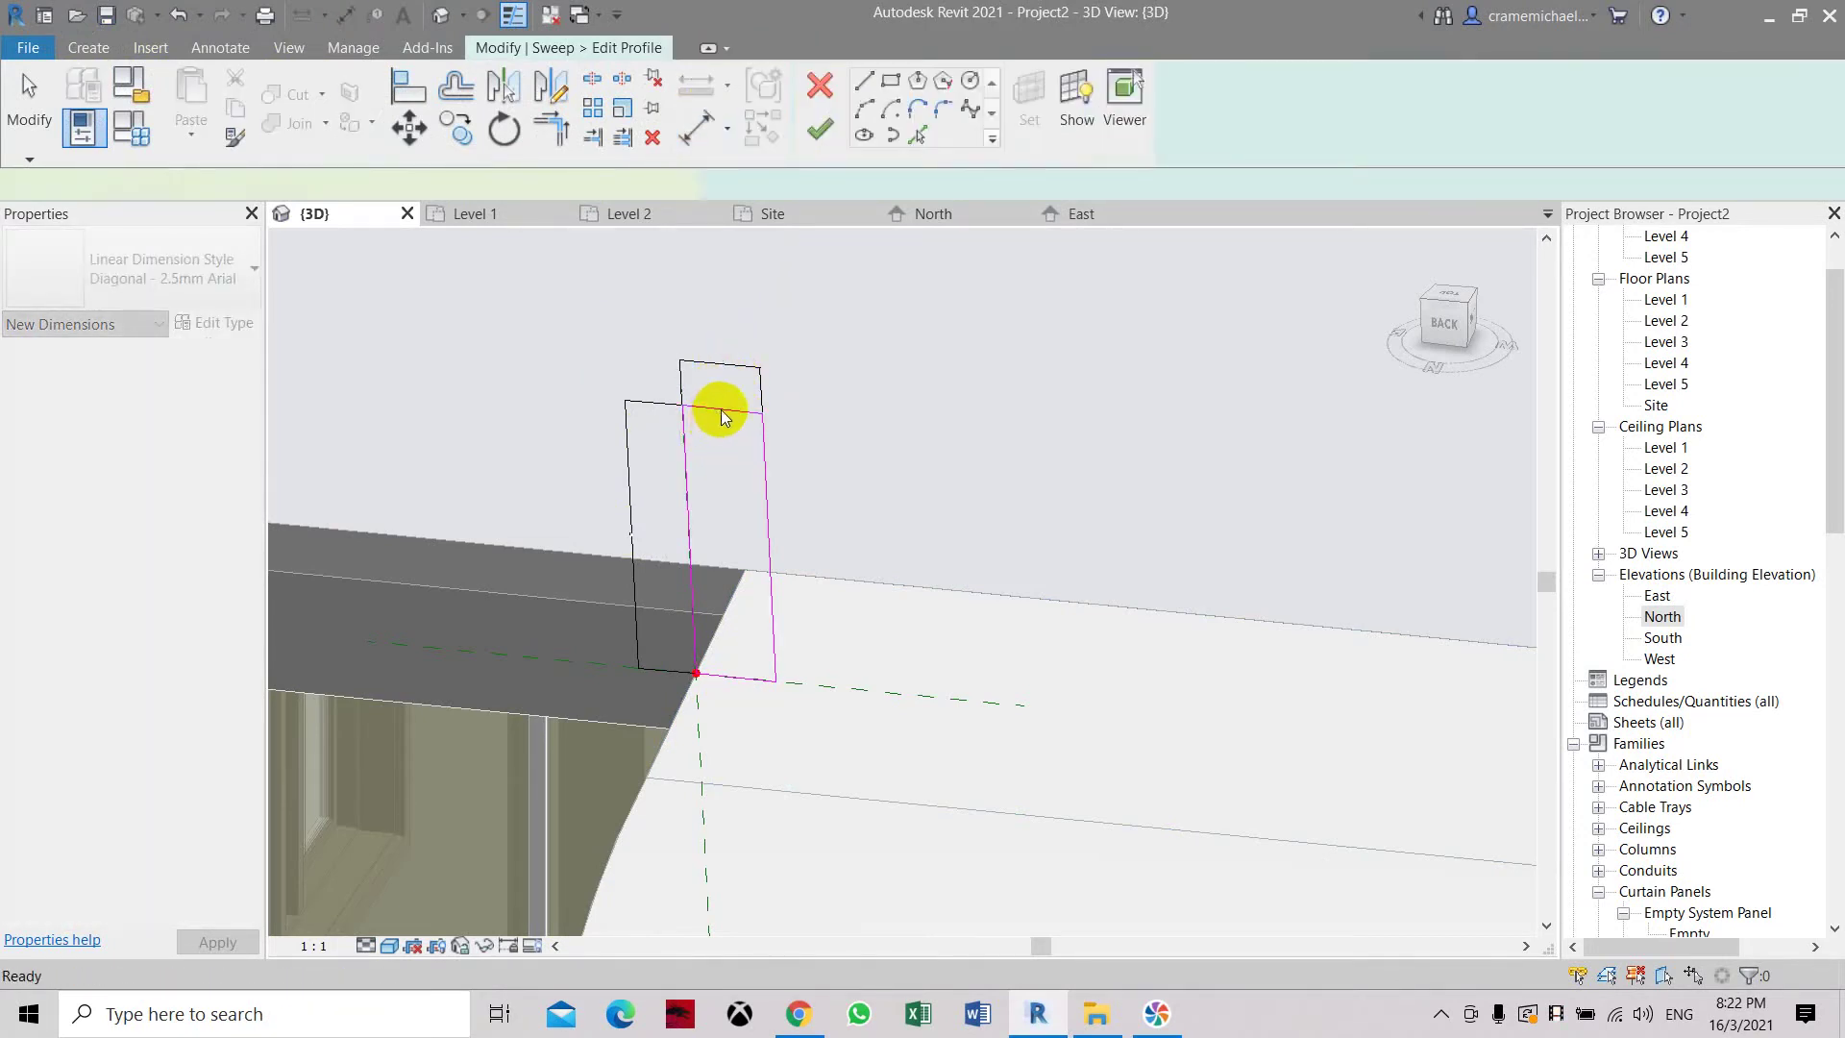
Set the profile rectangle's height to 900 mm through its aligned dimension.
key("Escape")
left_click(718, 413)
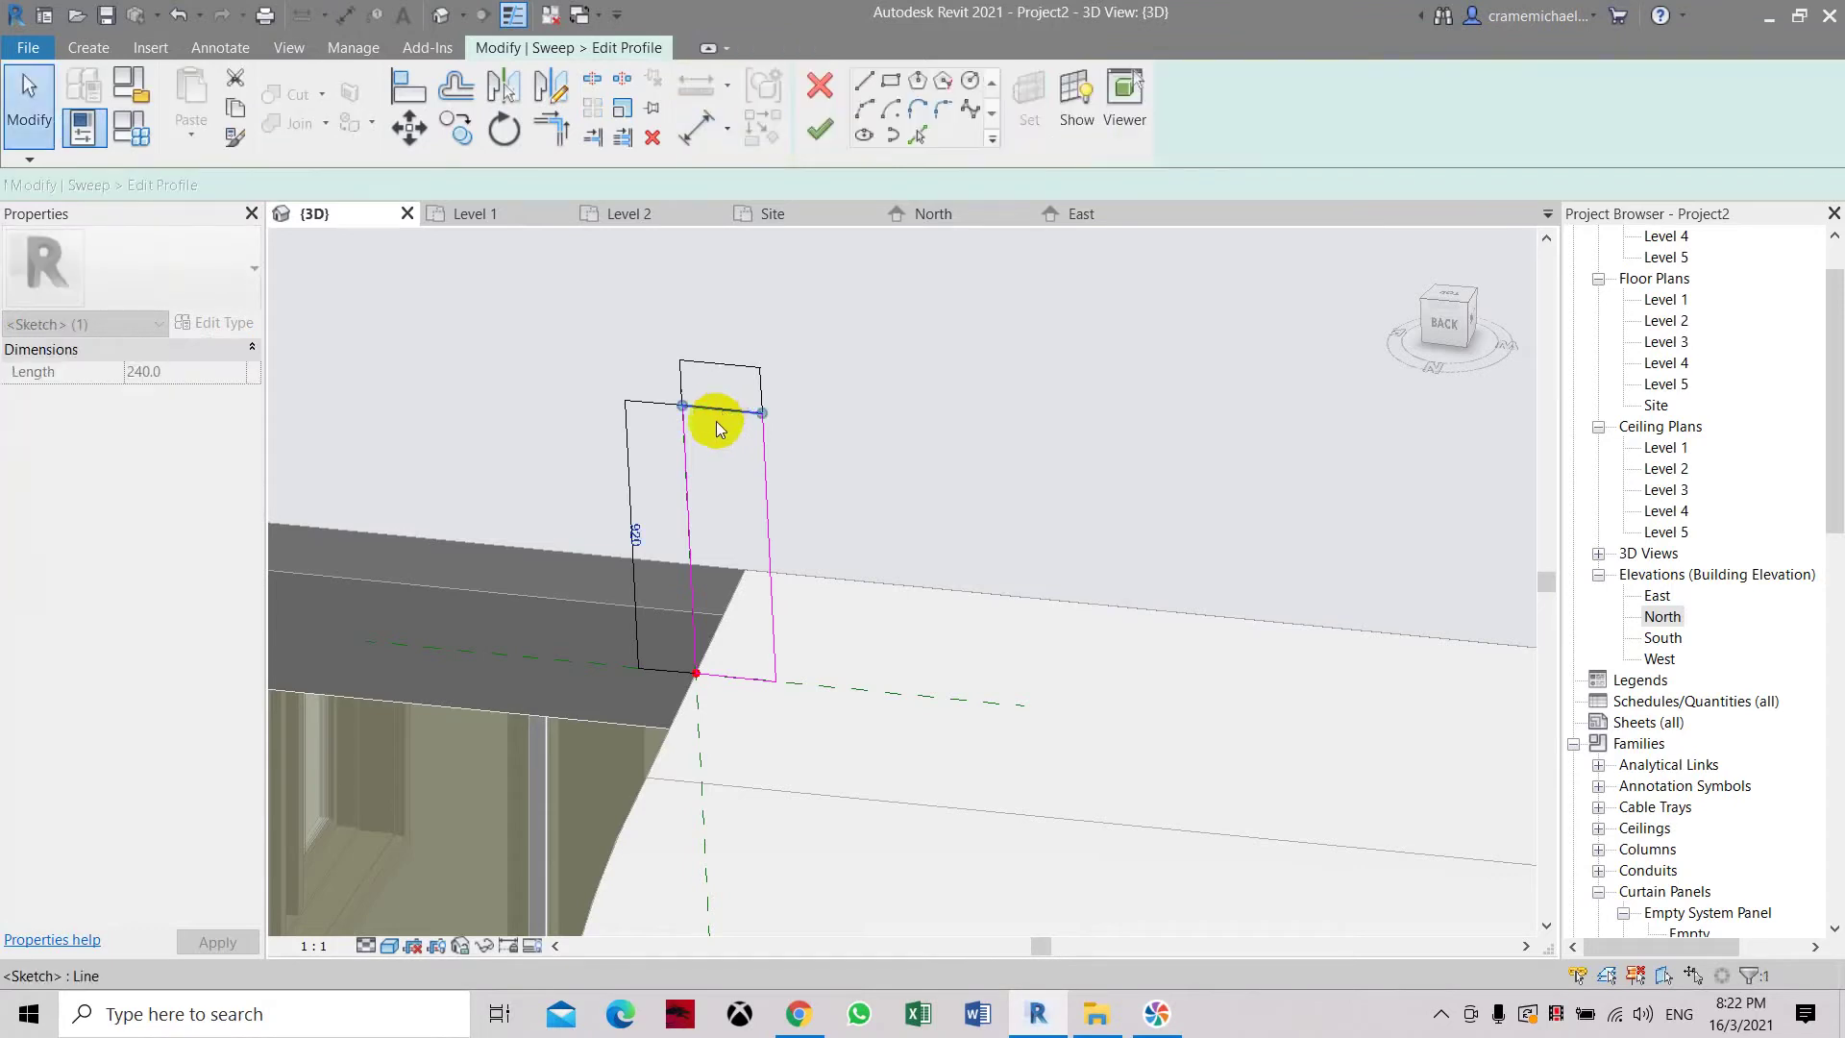
left_click(638, 534)
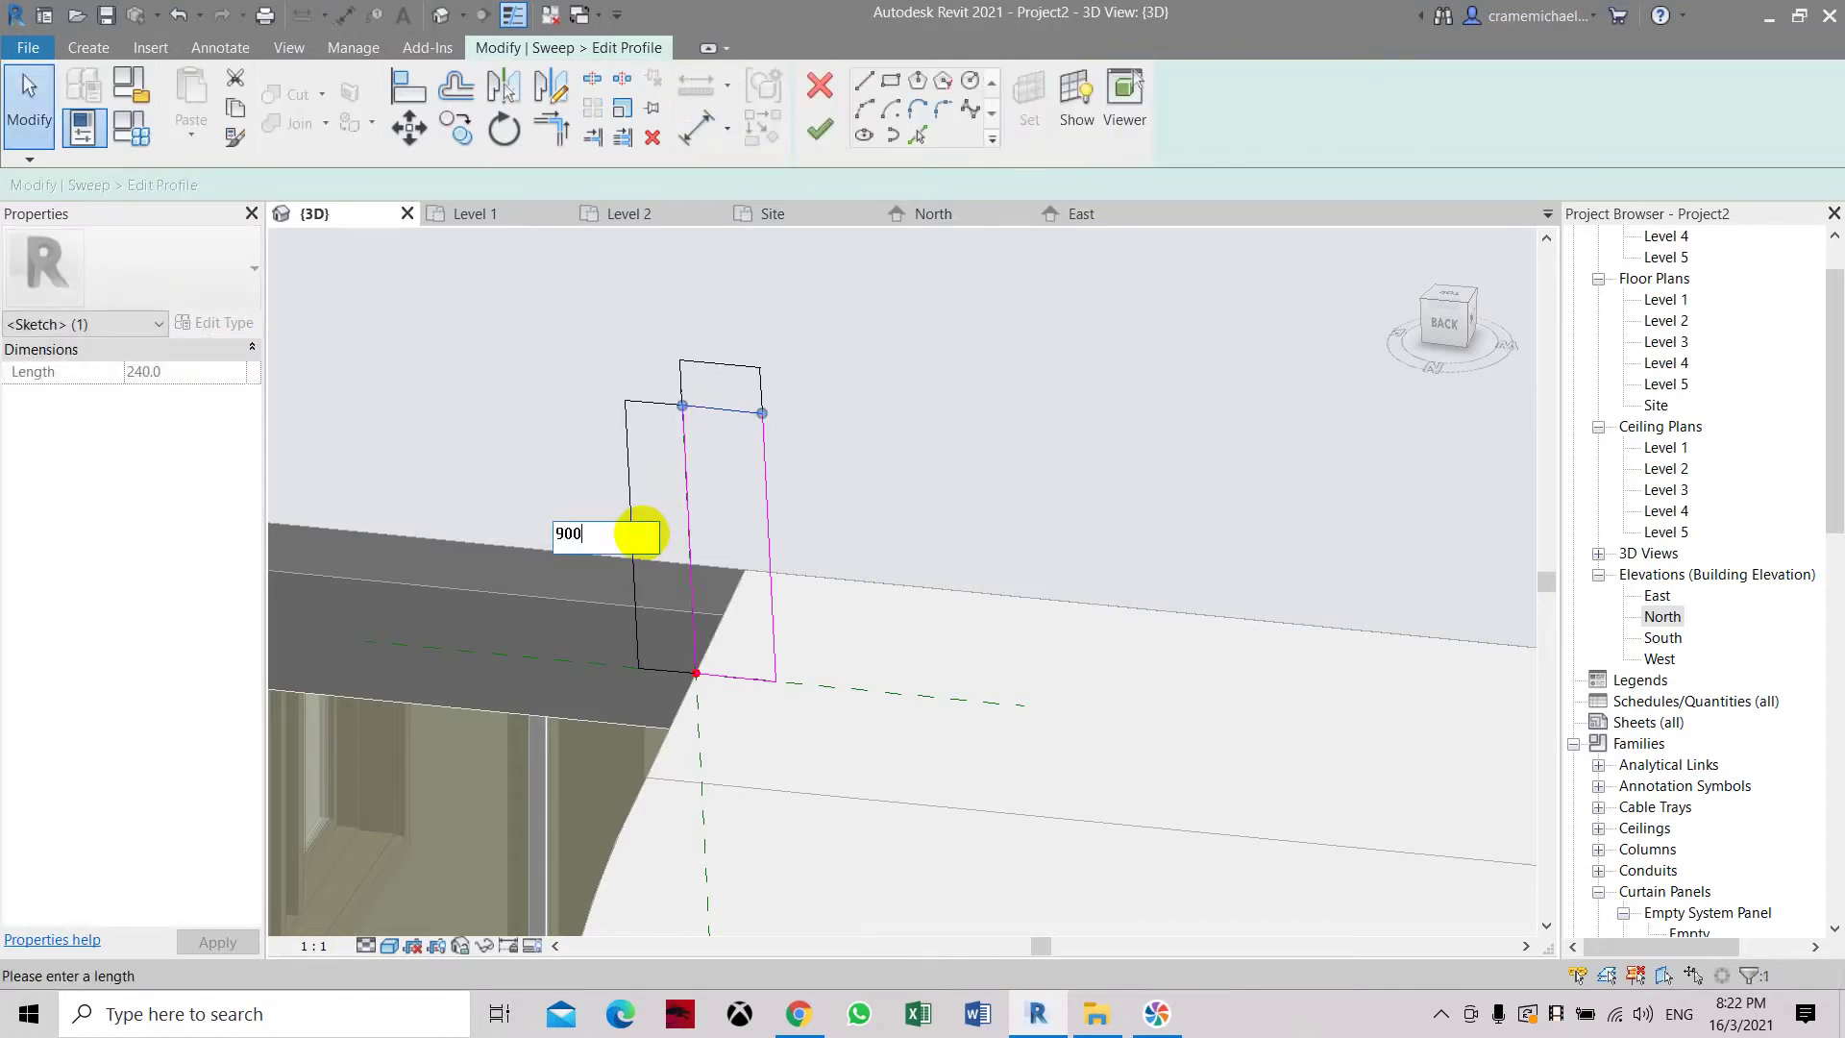
key("Return")
Set the profile rectangle's width to 150 mm by moving its outer vertical line.
left_click(722, 370)
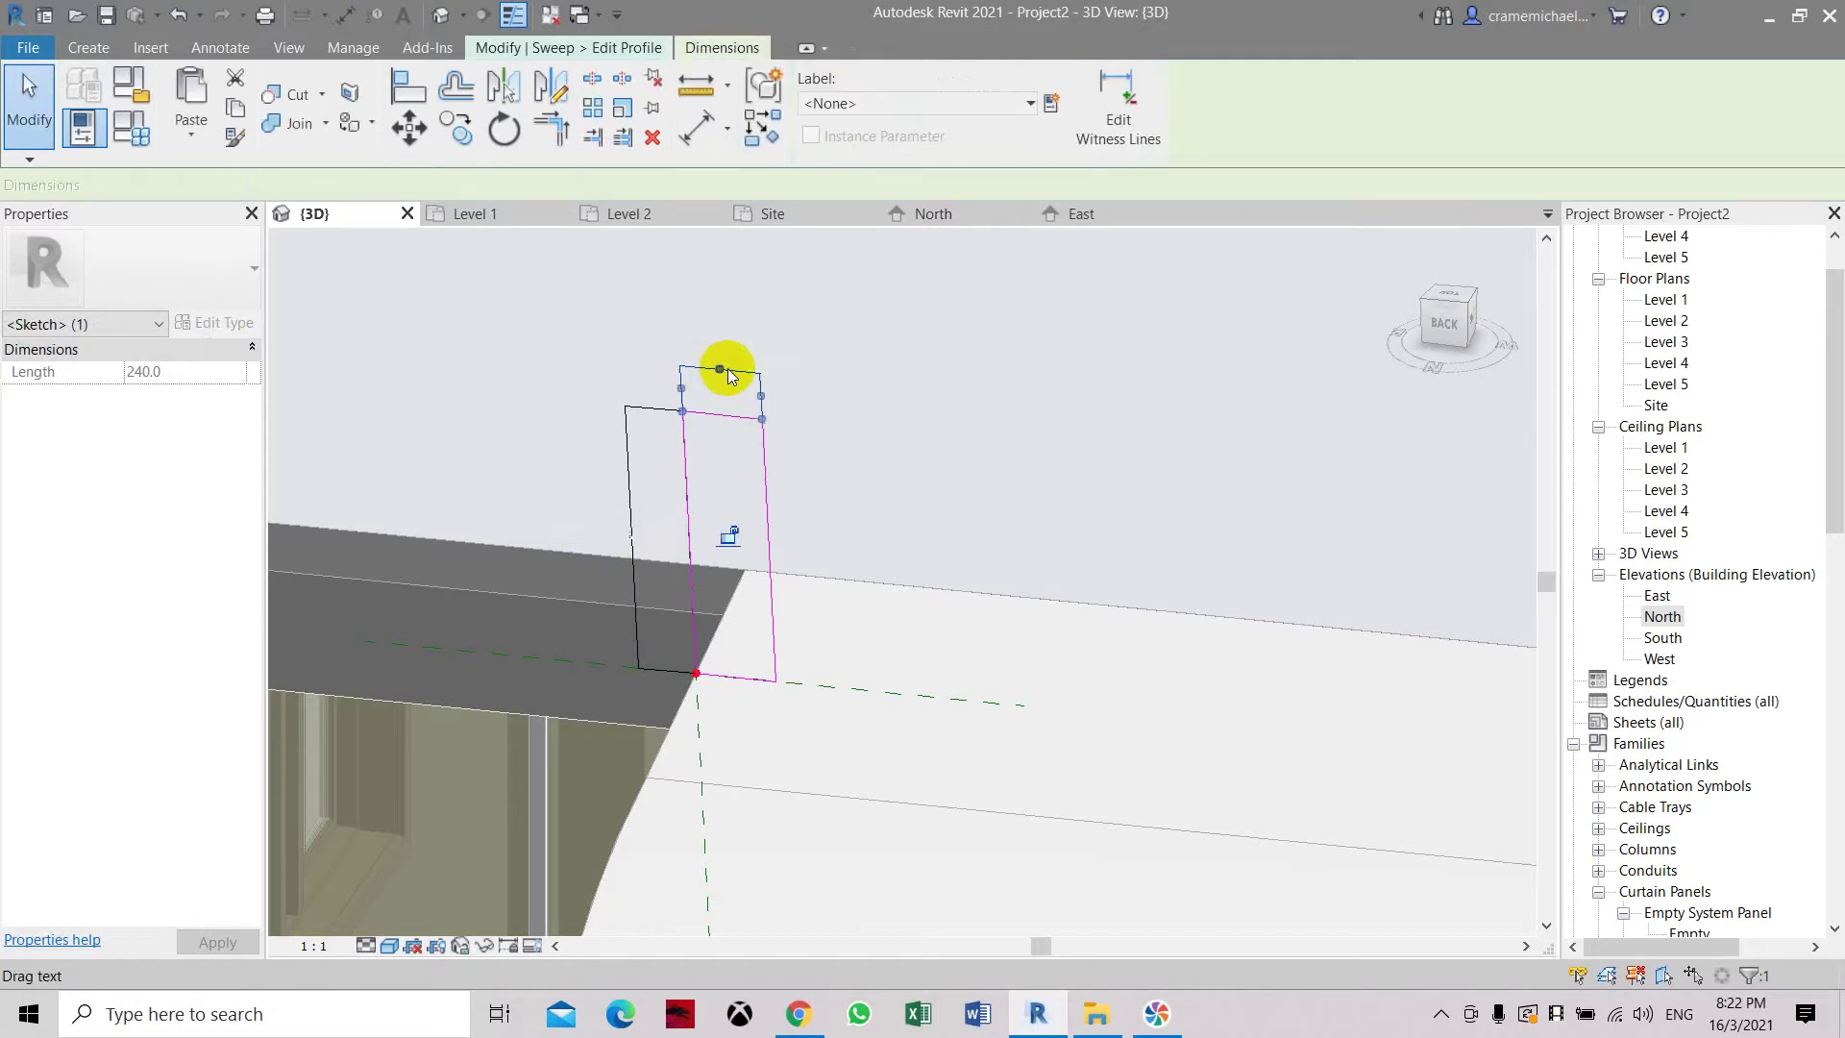
key("Escape")
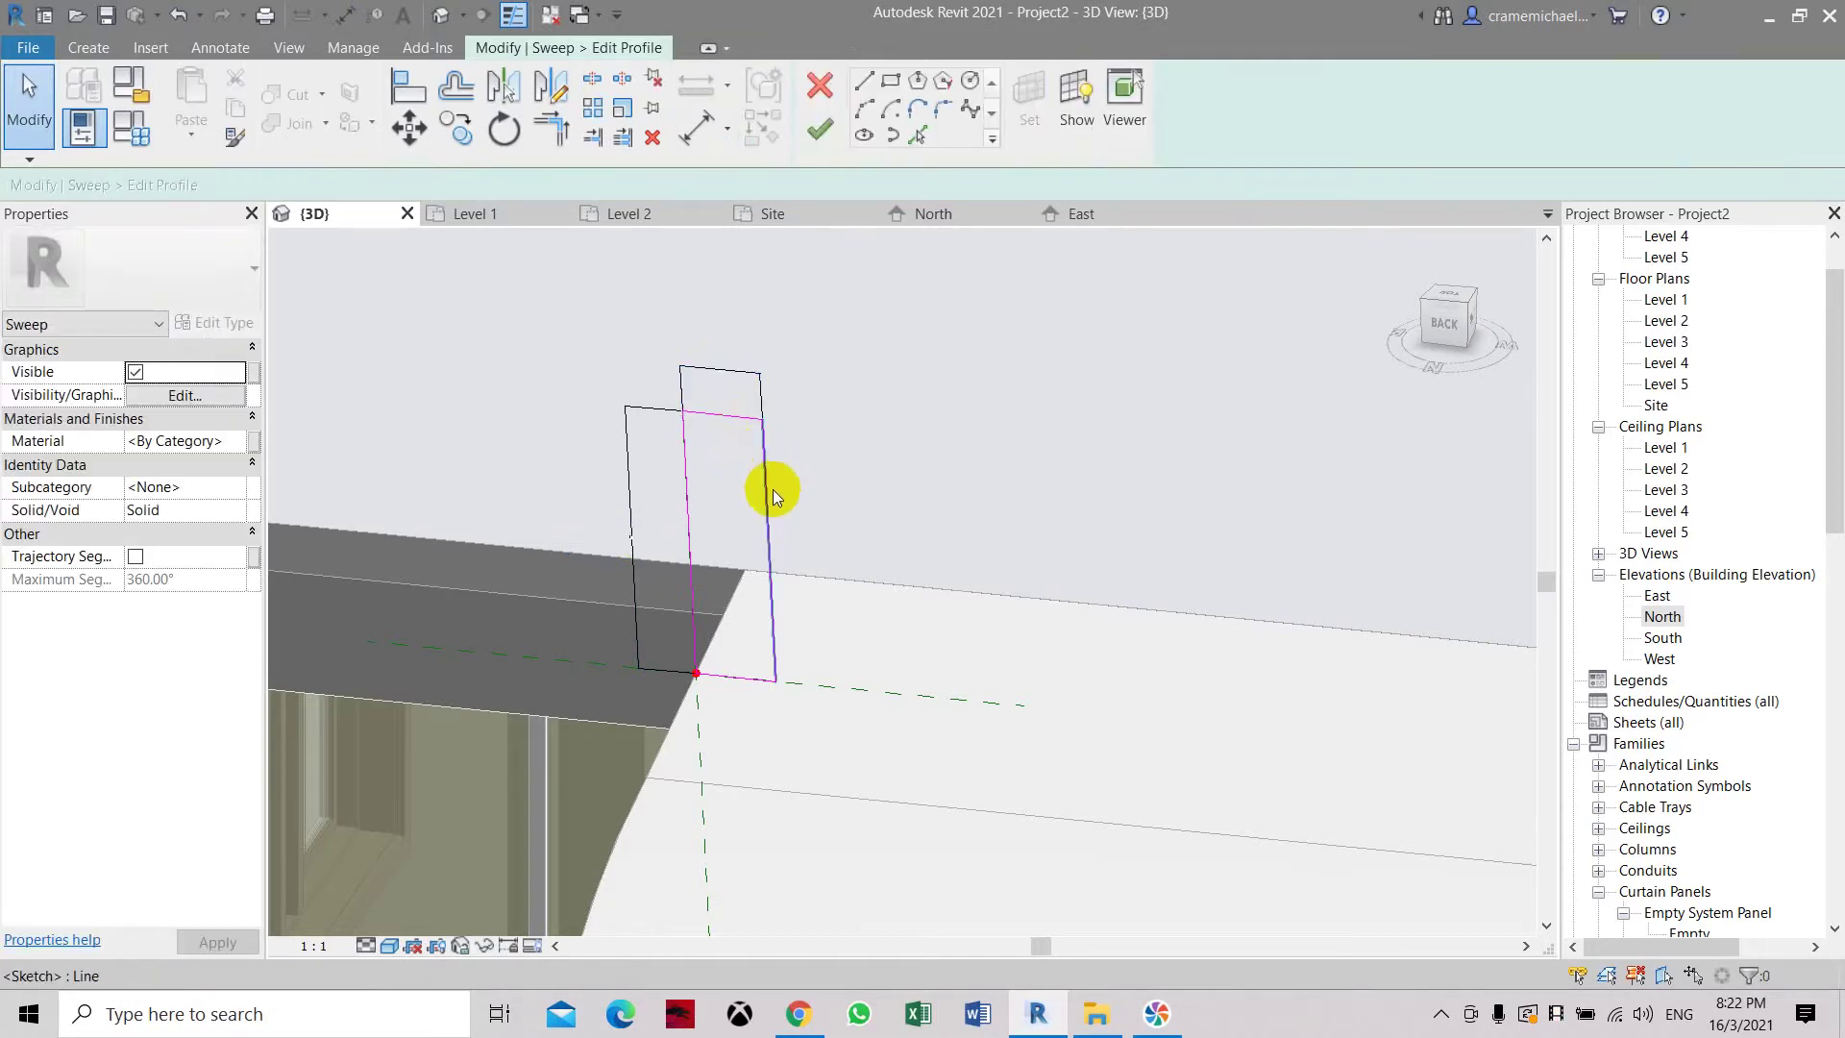
left_click(772, 488)
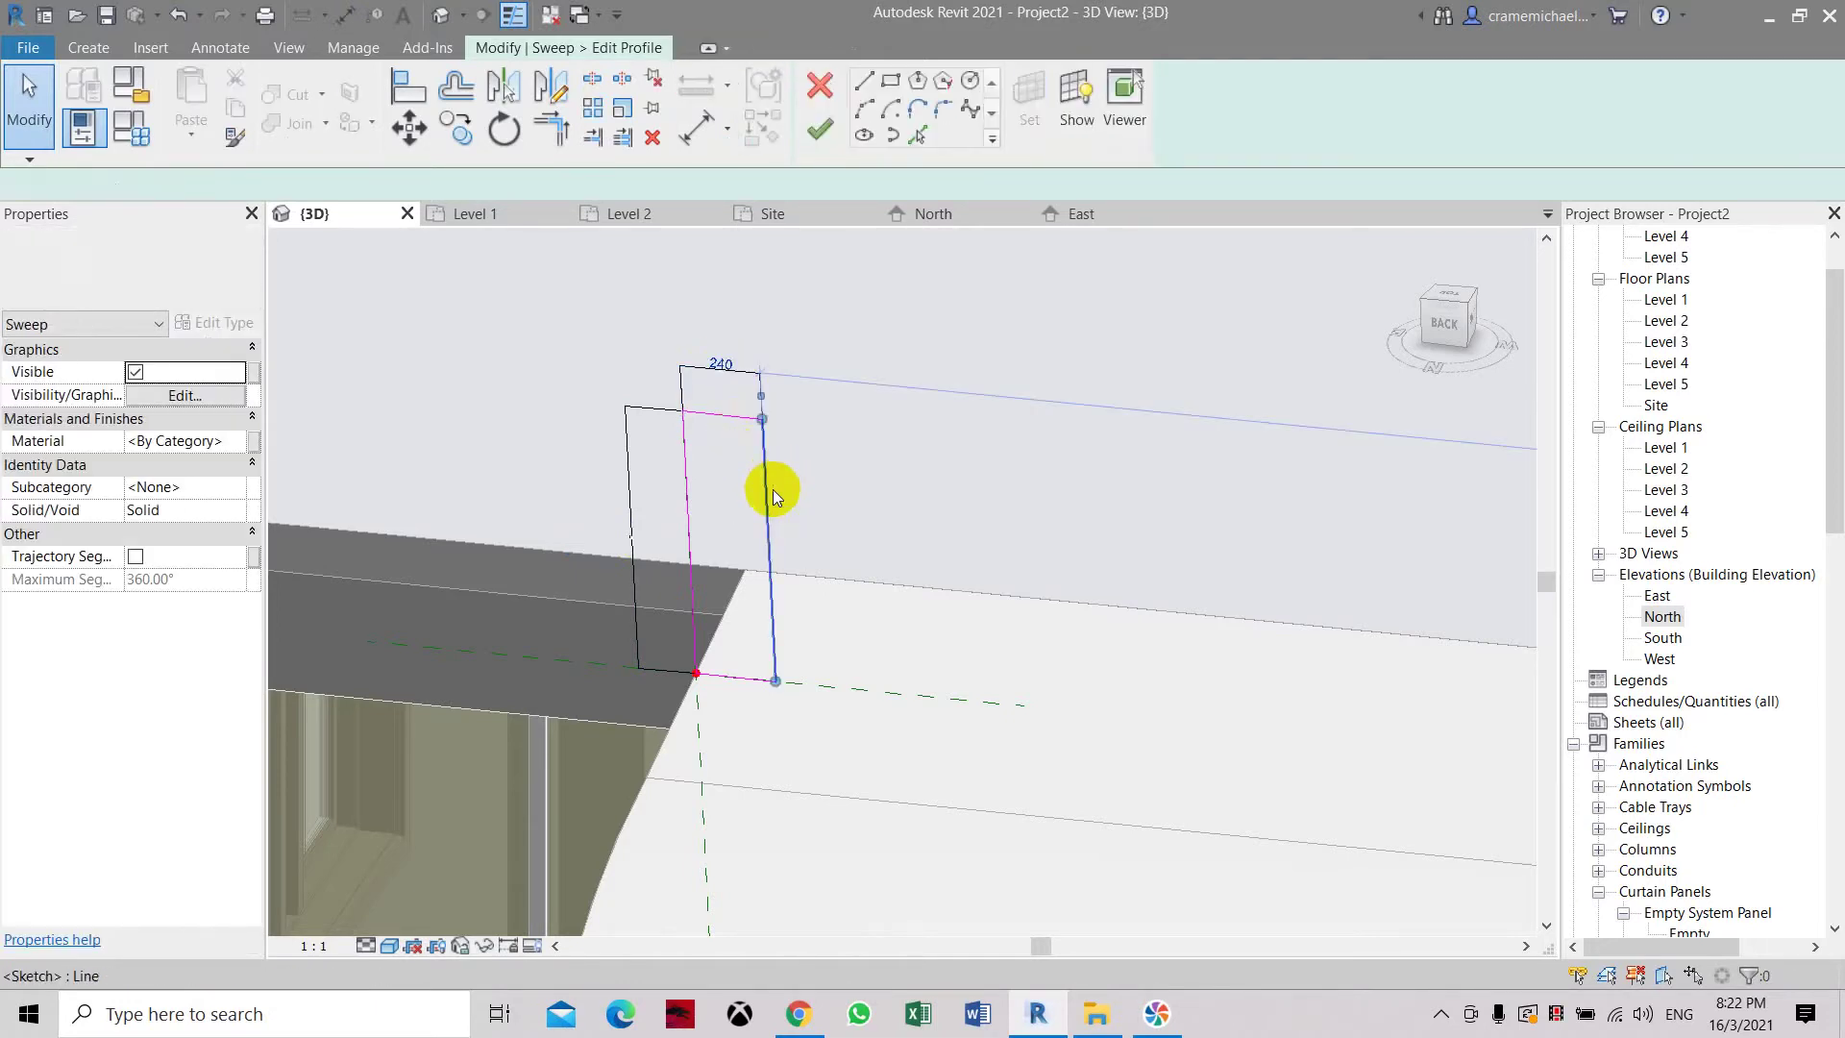
left_click(732, 374)
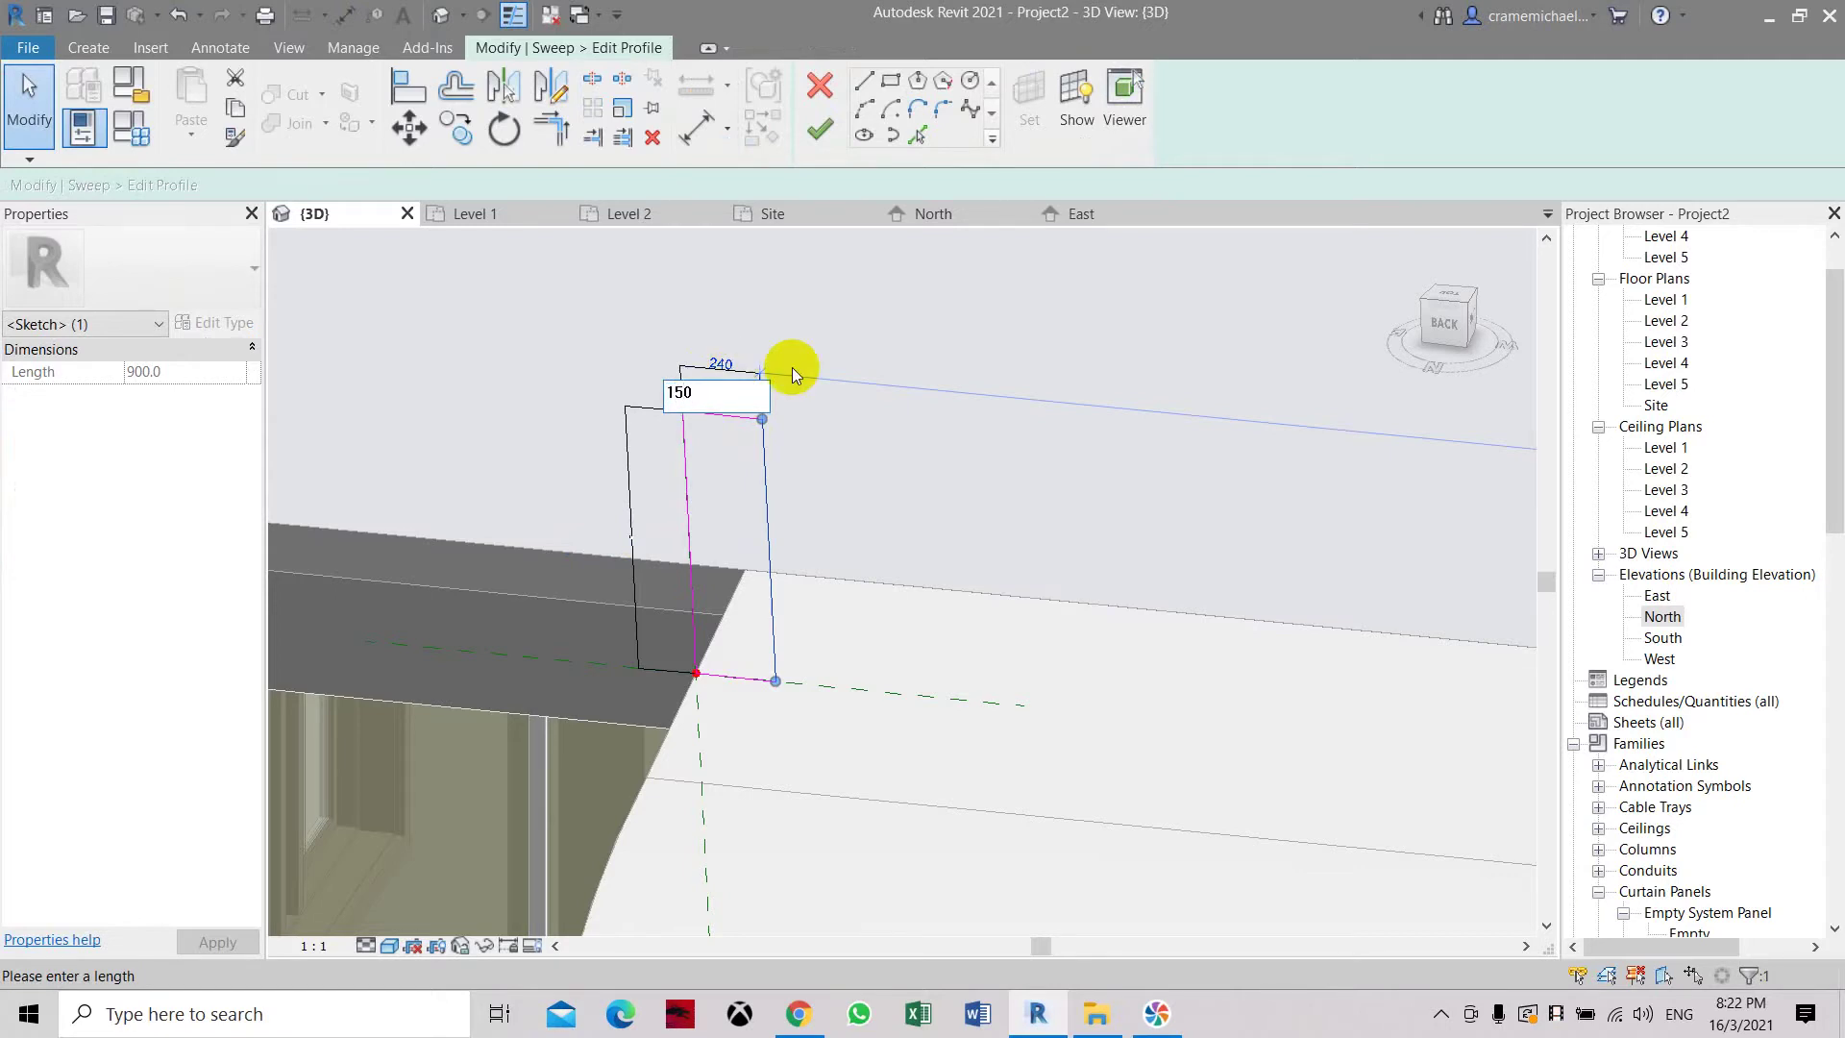
type("150")
key("Return")
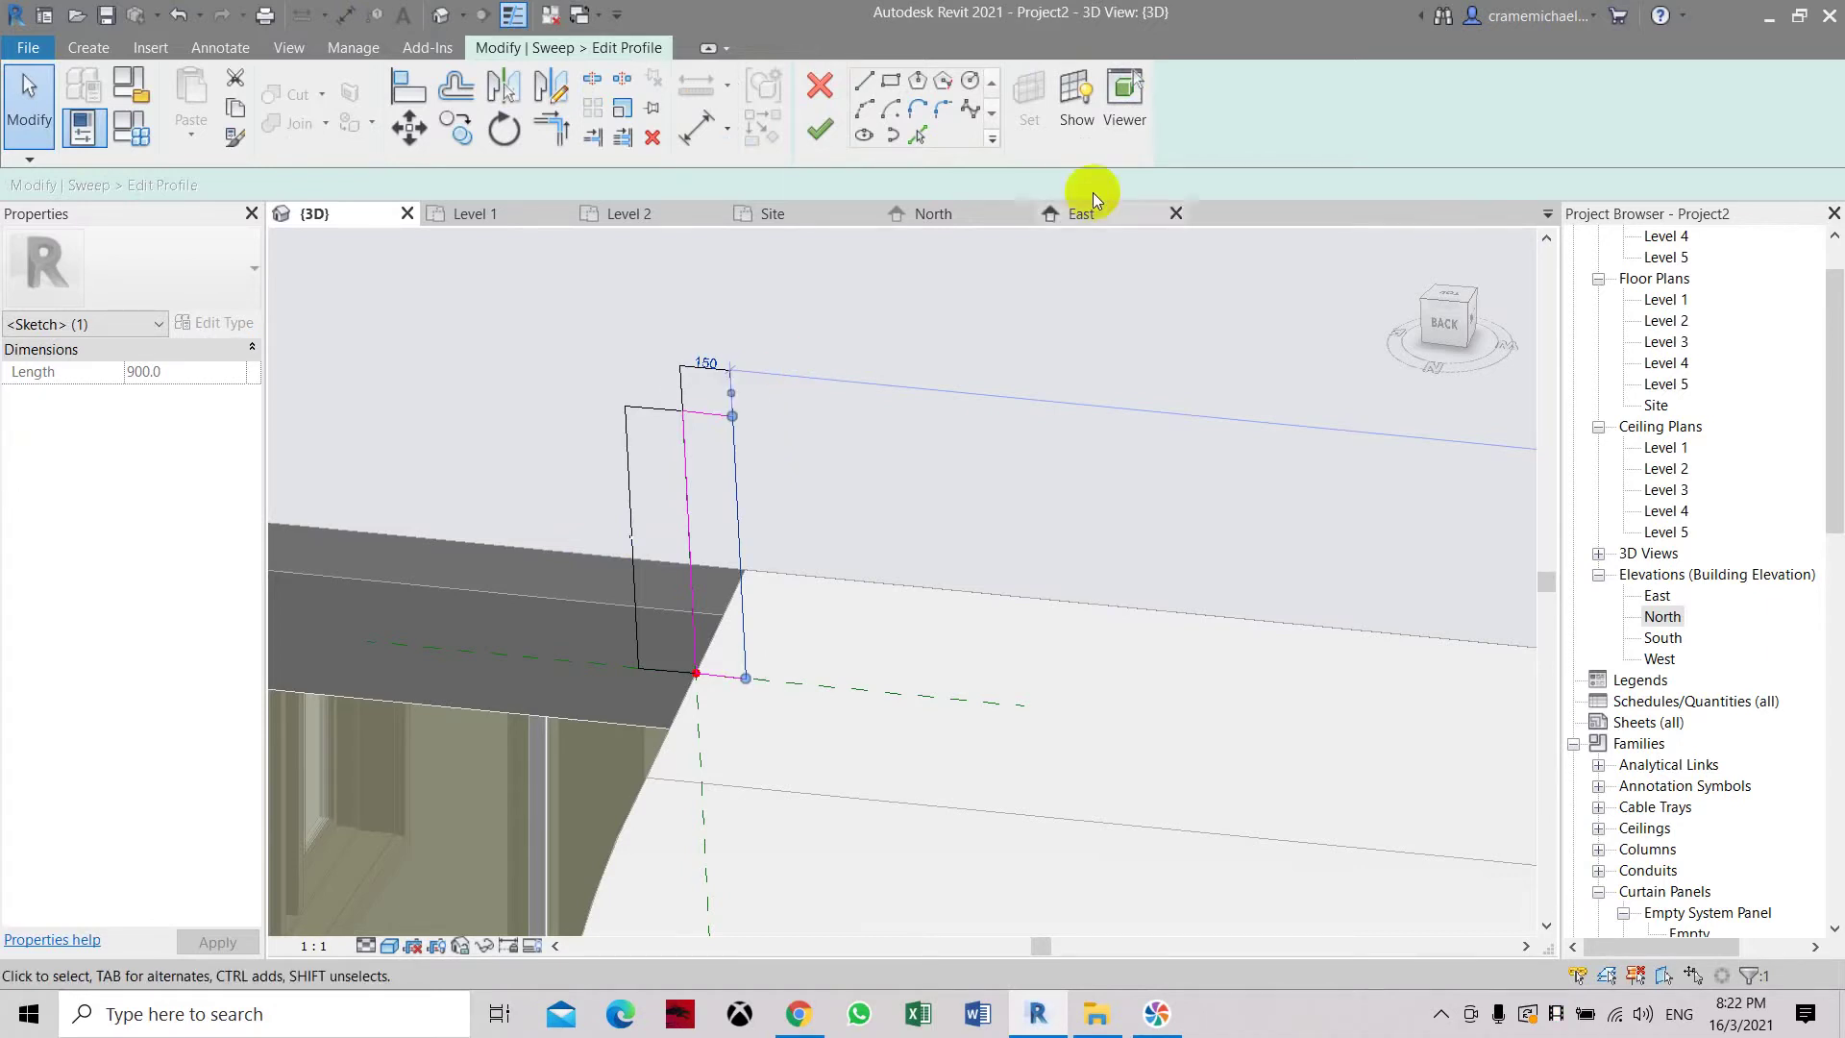
Finish the profile sketch and complete the sweep along the ramp's outer edge.
left_click(830, 135)
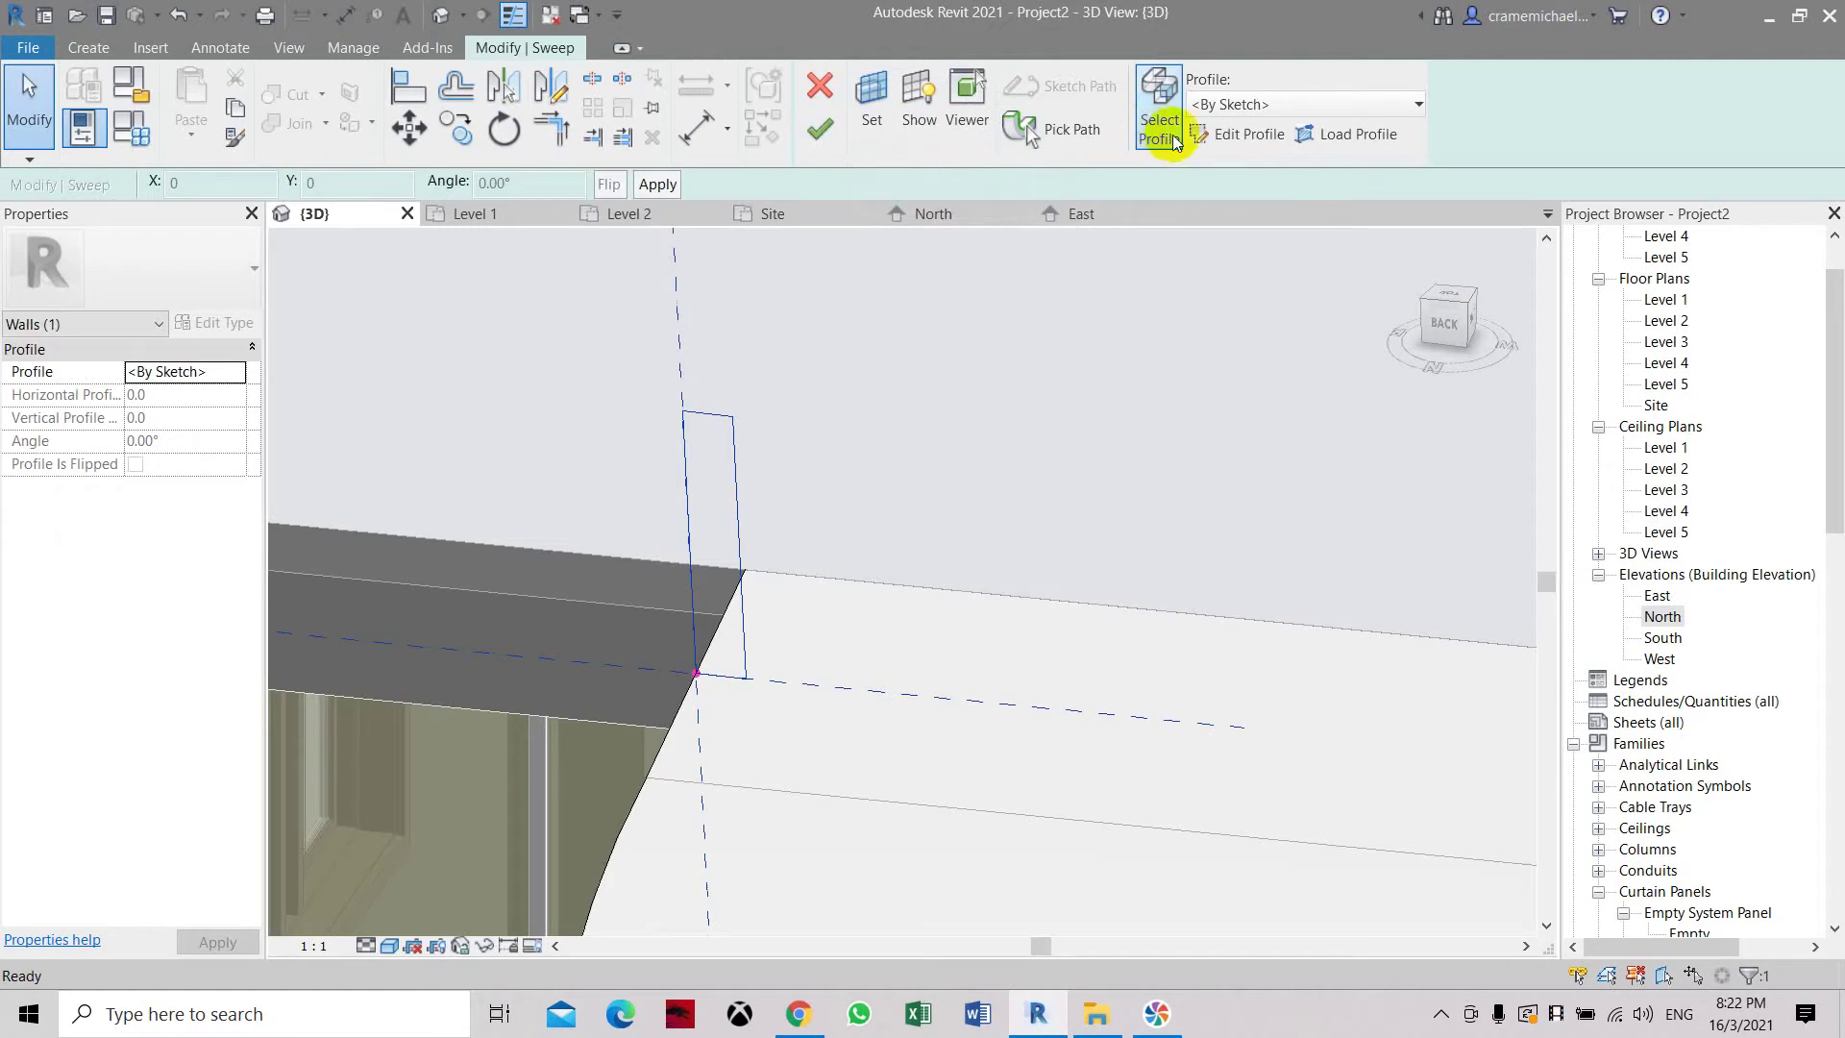
left_click(822, 133)
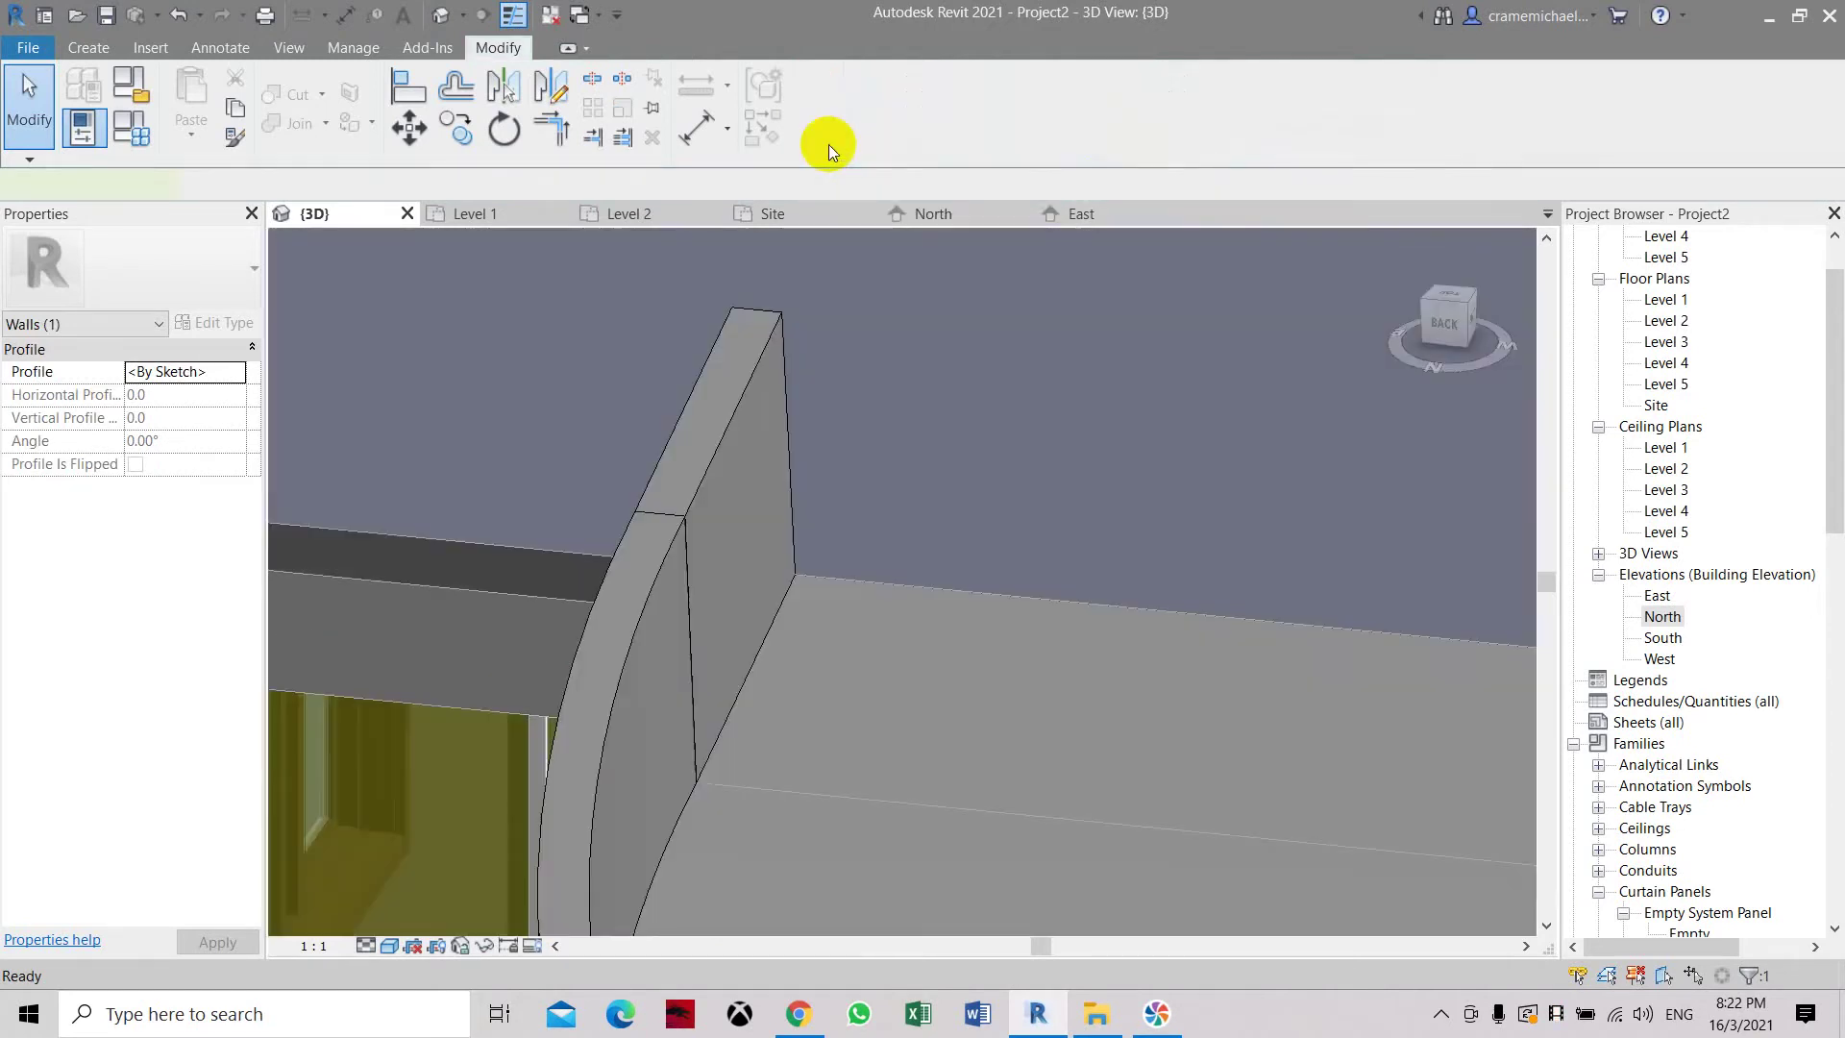
scroll(705, 423, "down", 6)
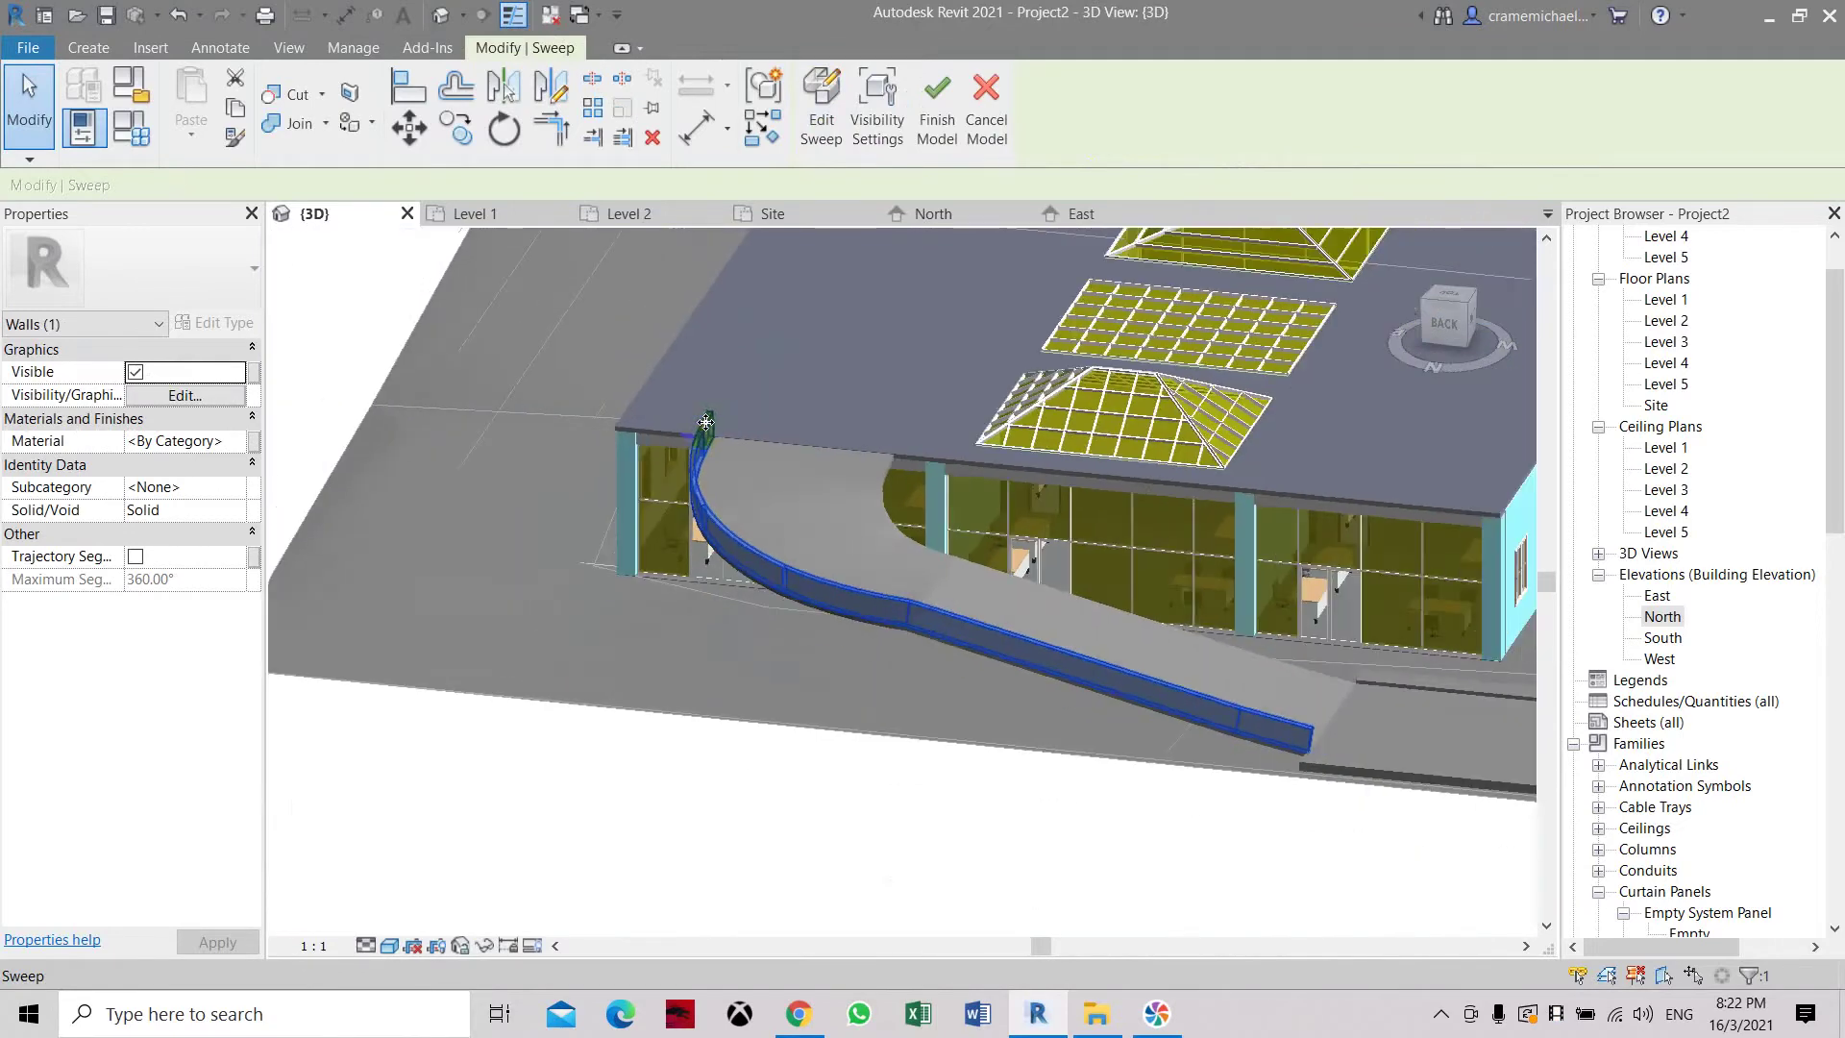
left_click_drag(1455, 322, 1375, 288)
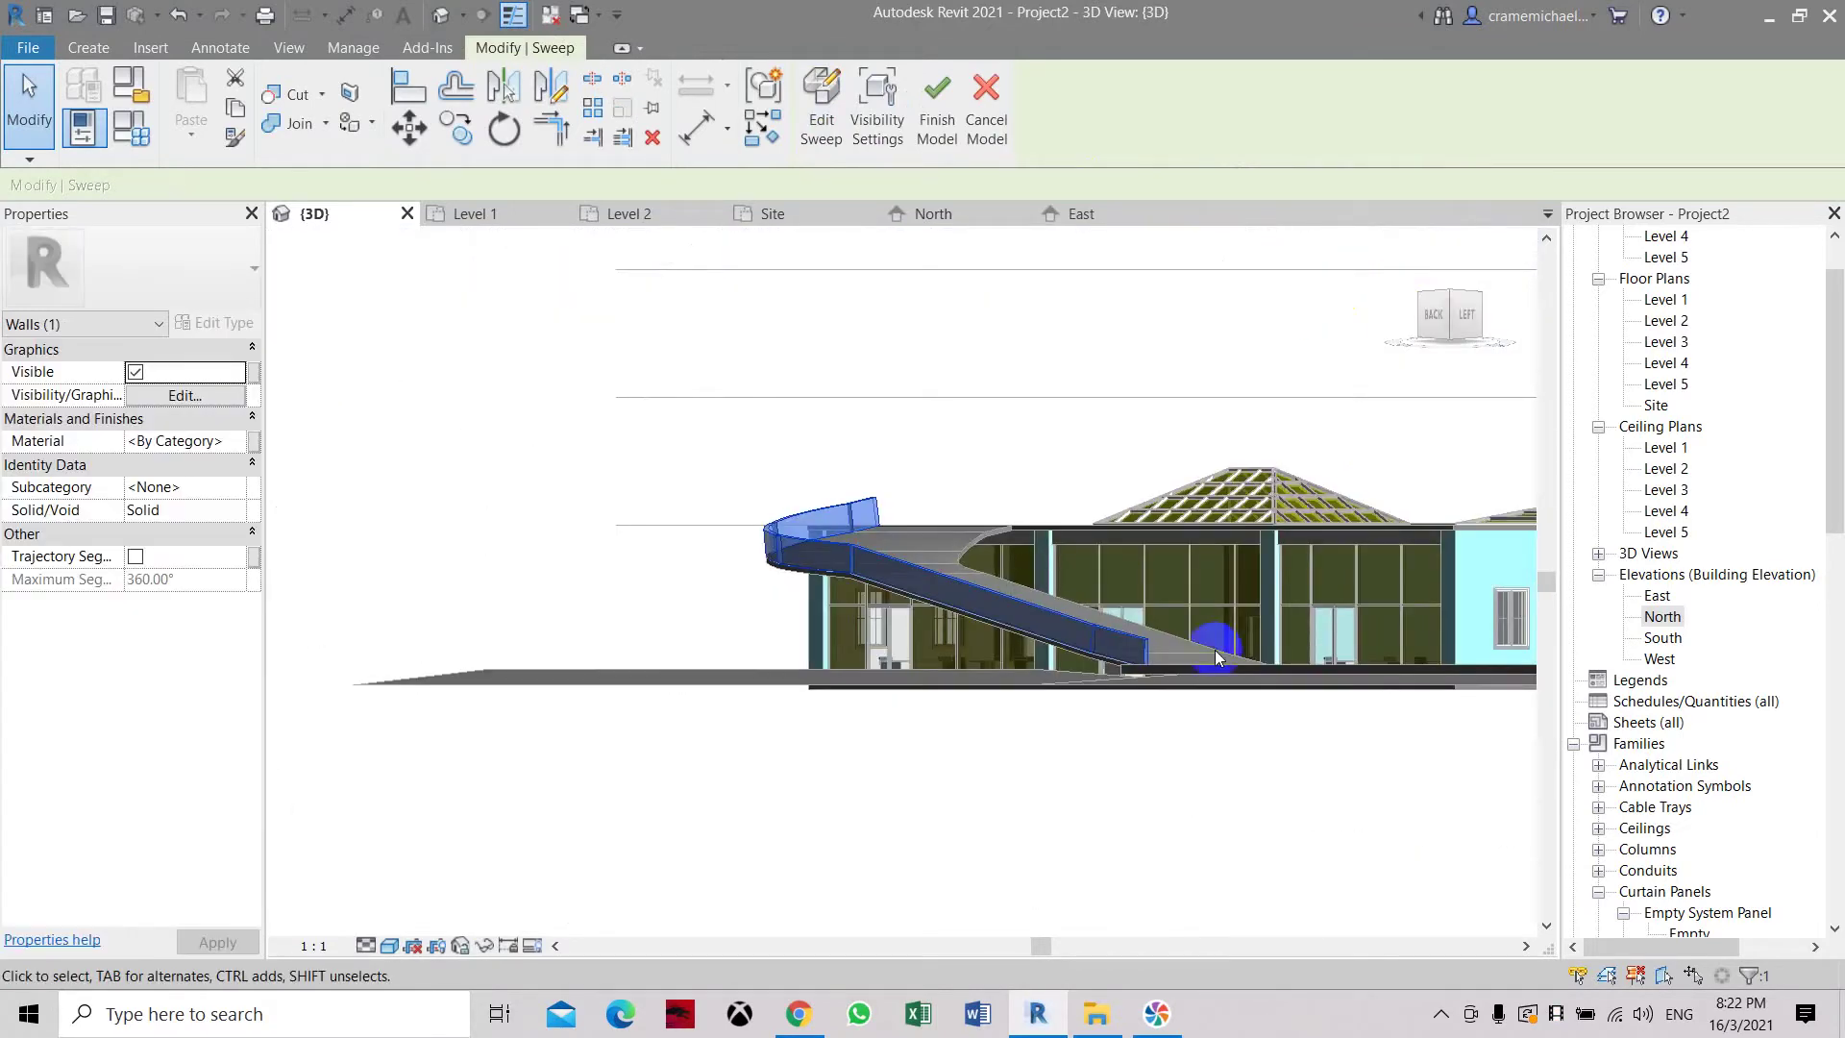
left_click(1168, 726)
middle_click_drag(1012, 750, 898, 811)
left_click_drag(1458, 327, 1573, 638)
left_click(803, 746)
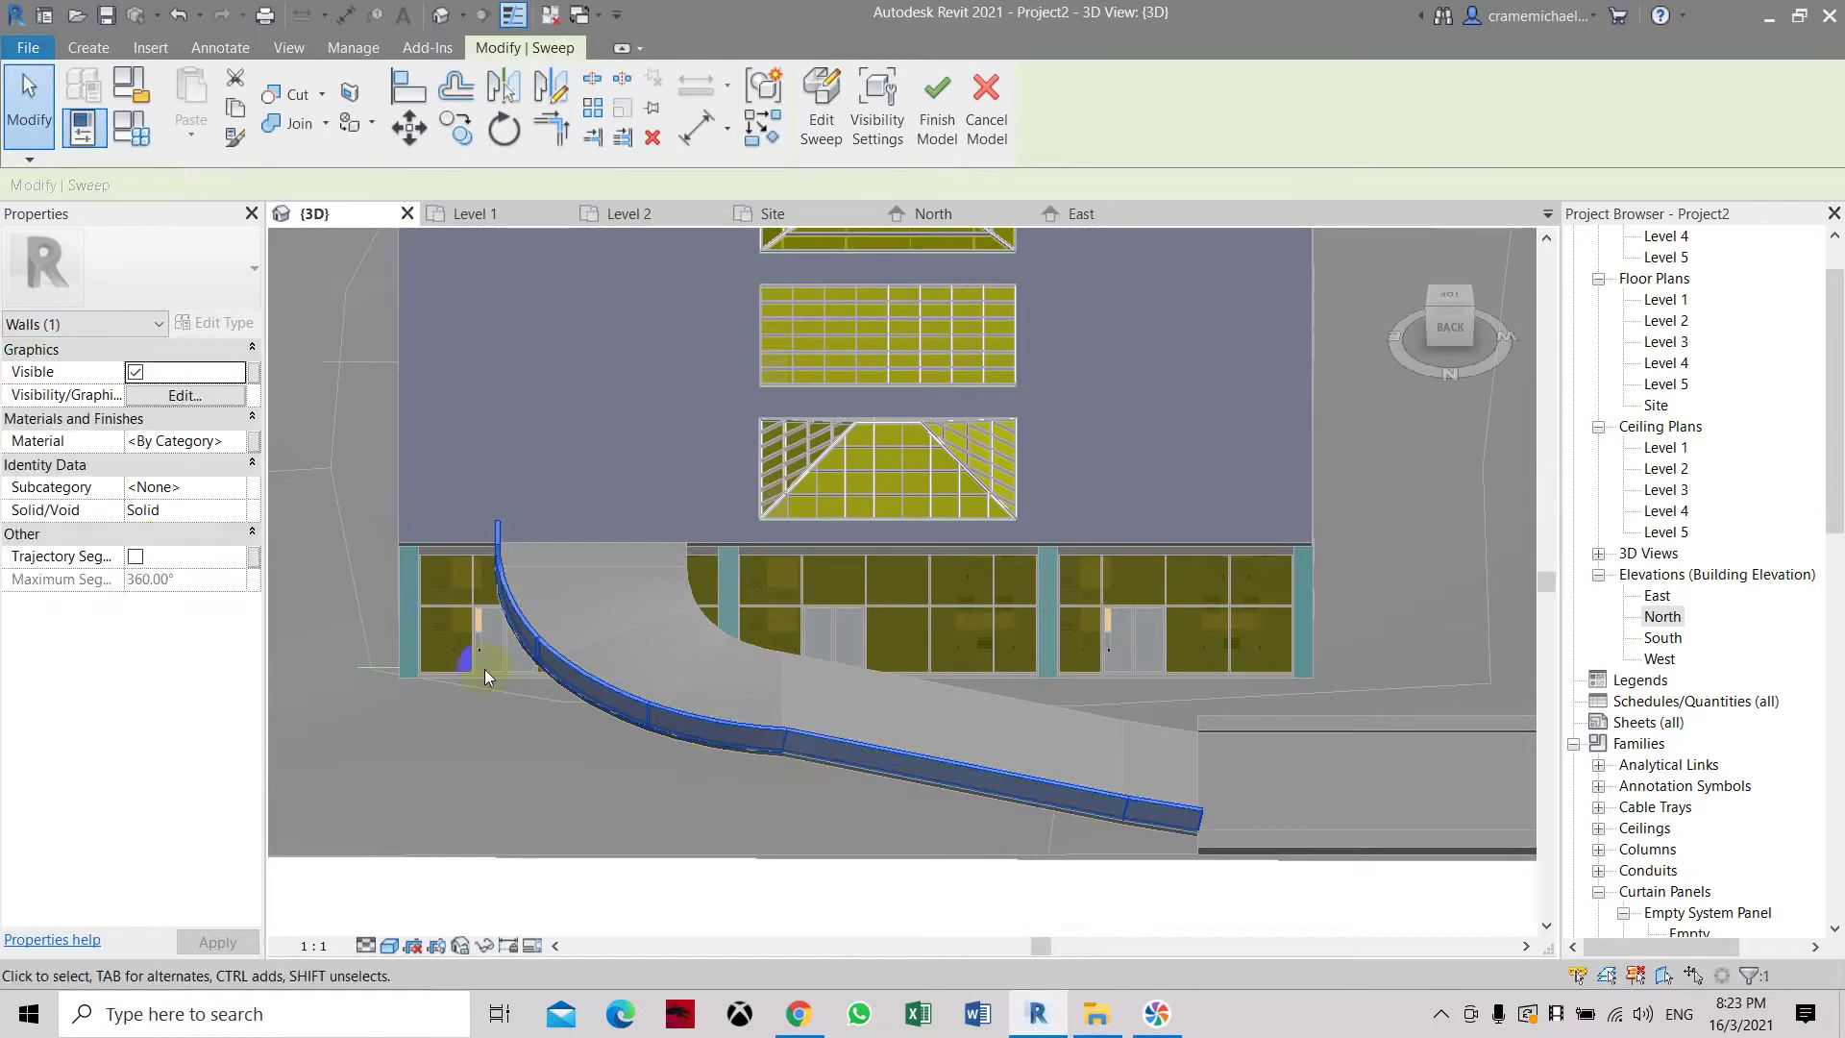
Assign the material Concrete, Cast In Situ to the barrier sweep.
left_click(254, 441)
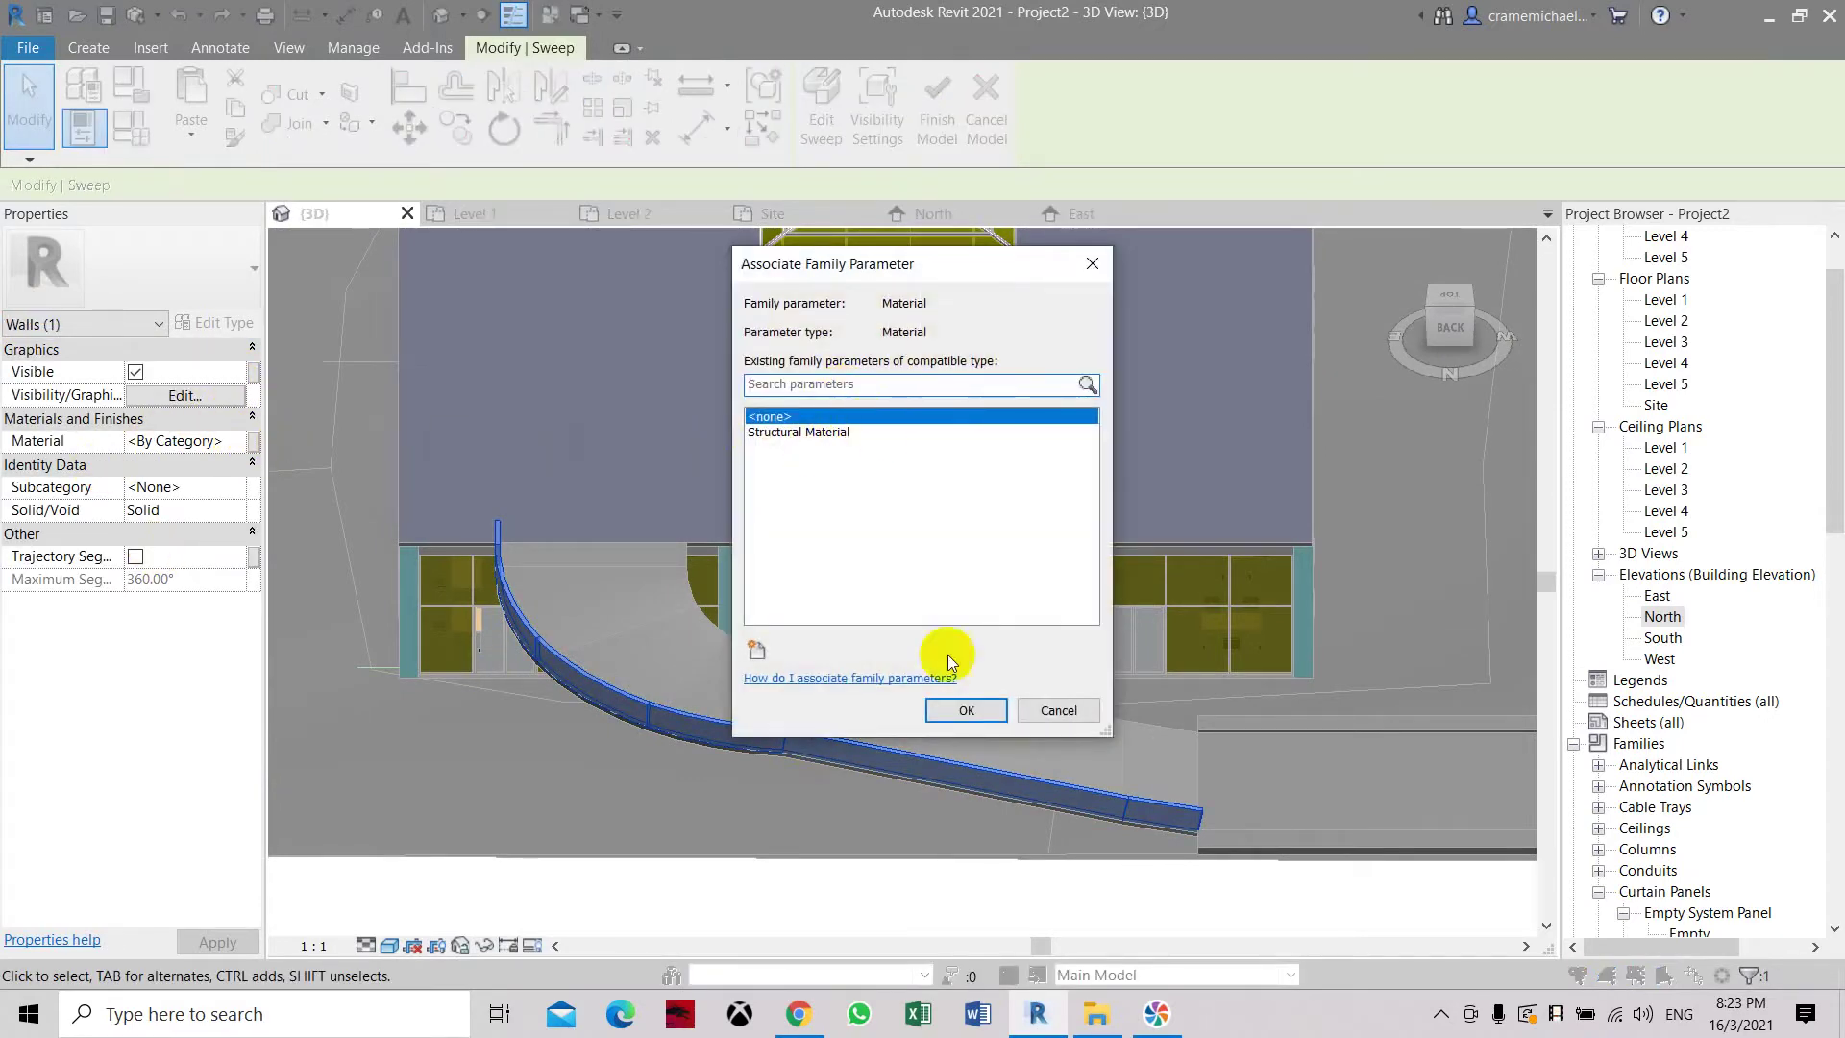
left_click(967, 710)
left_click(209, 443)
left_click(235, 441)
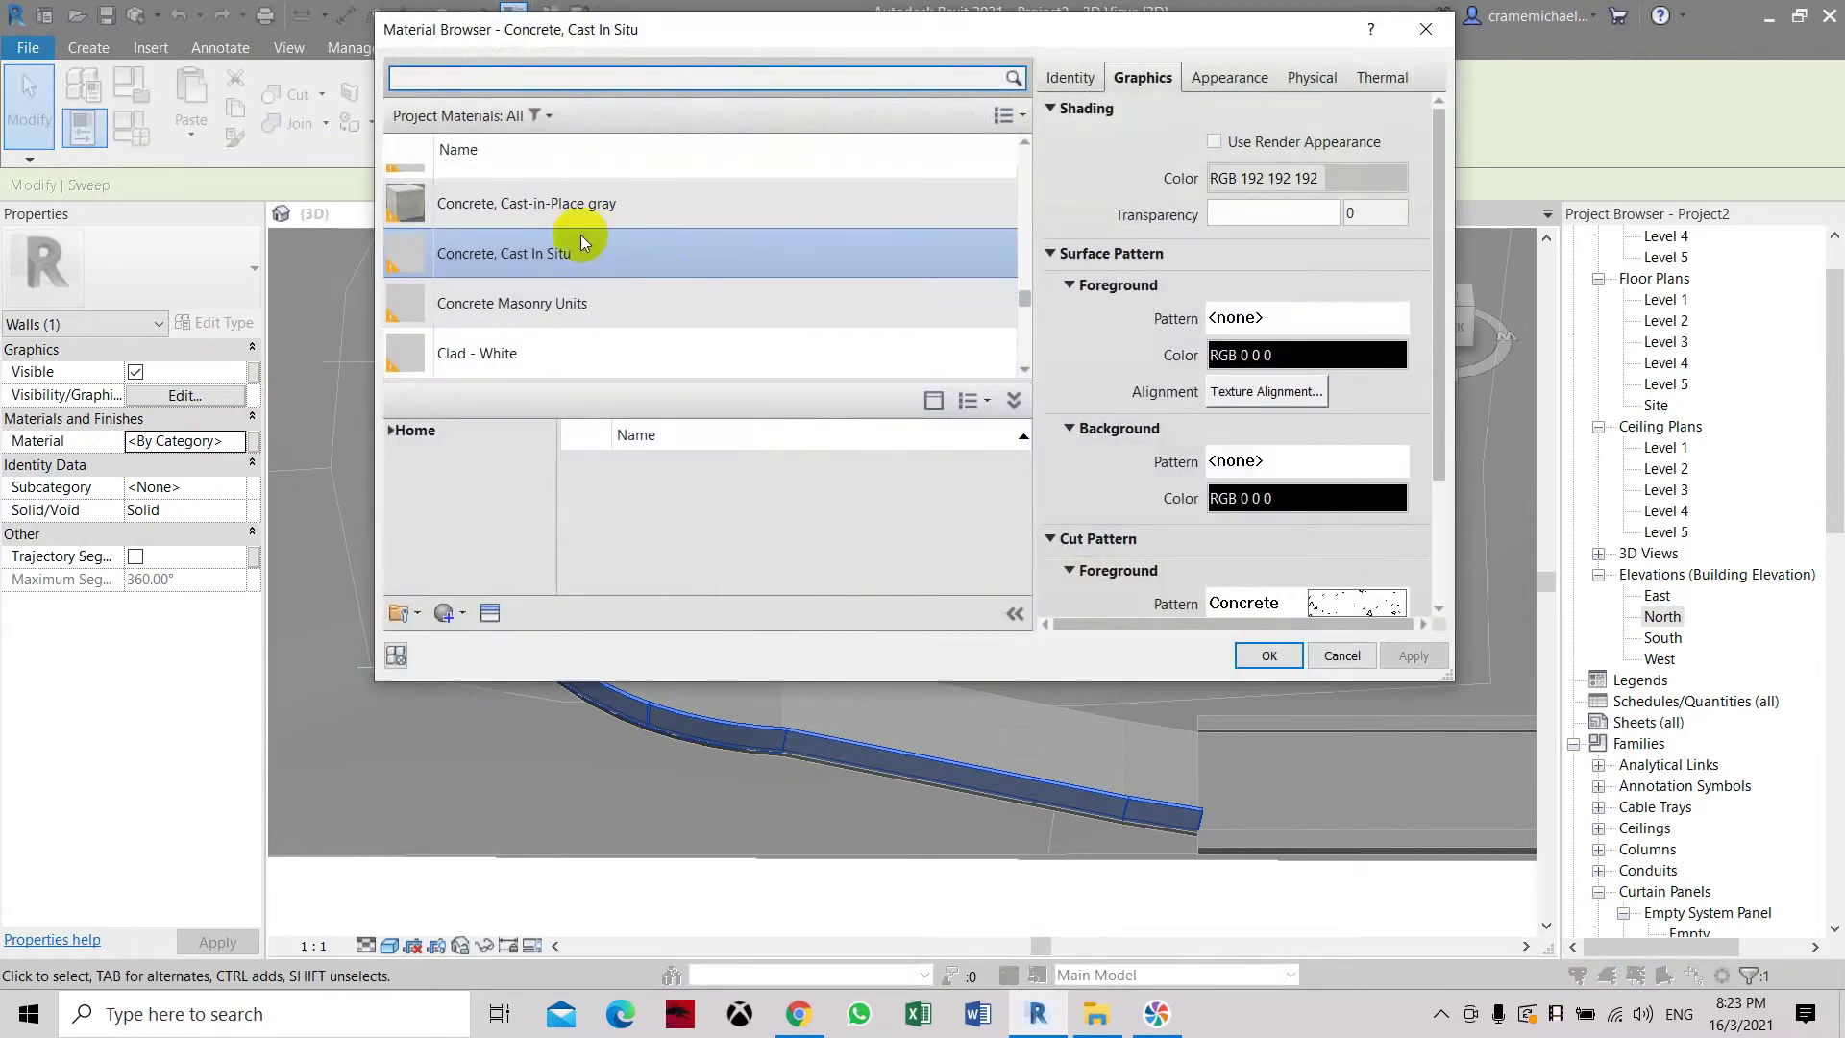
left_click(552, 261)
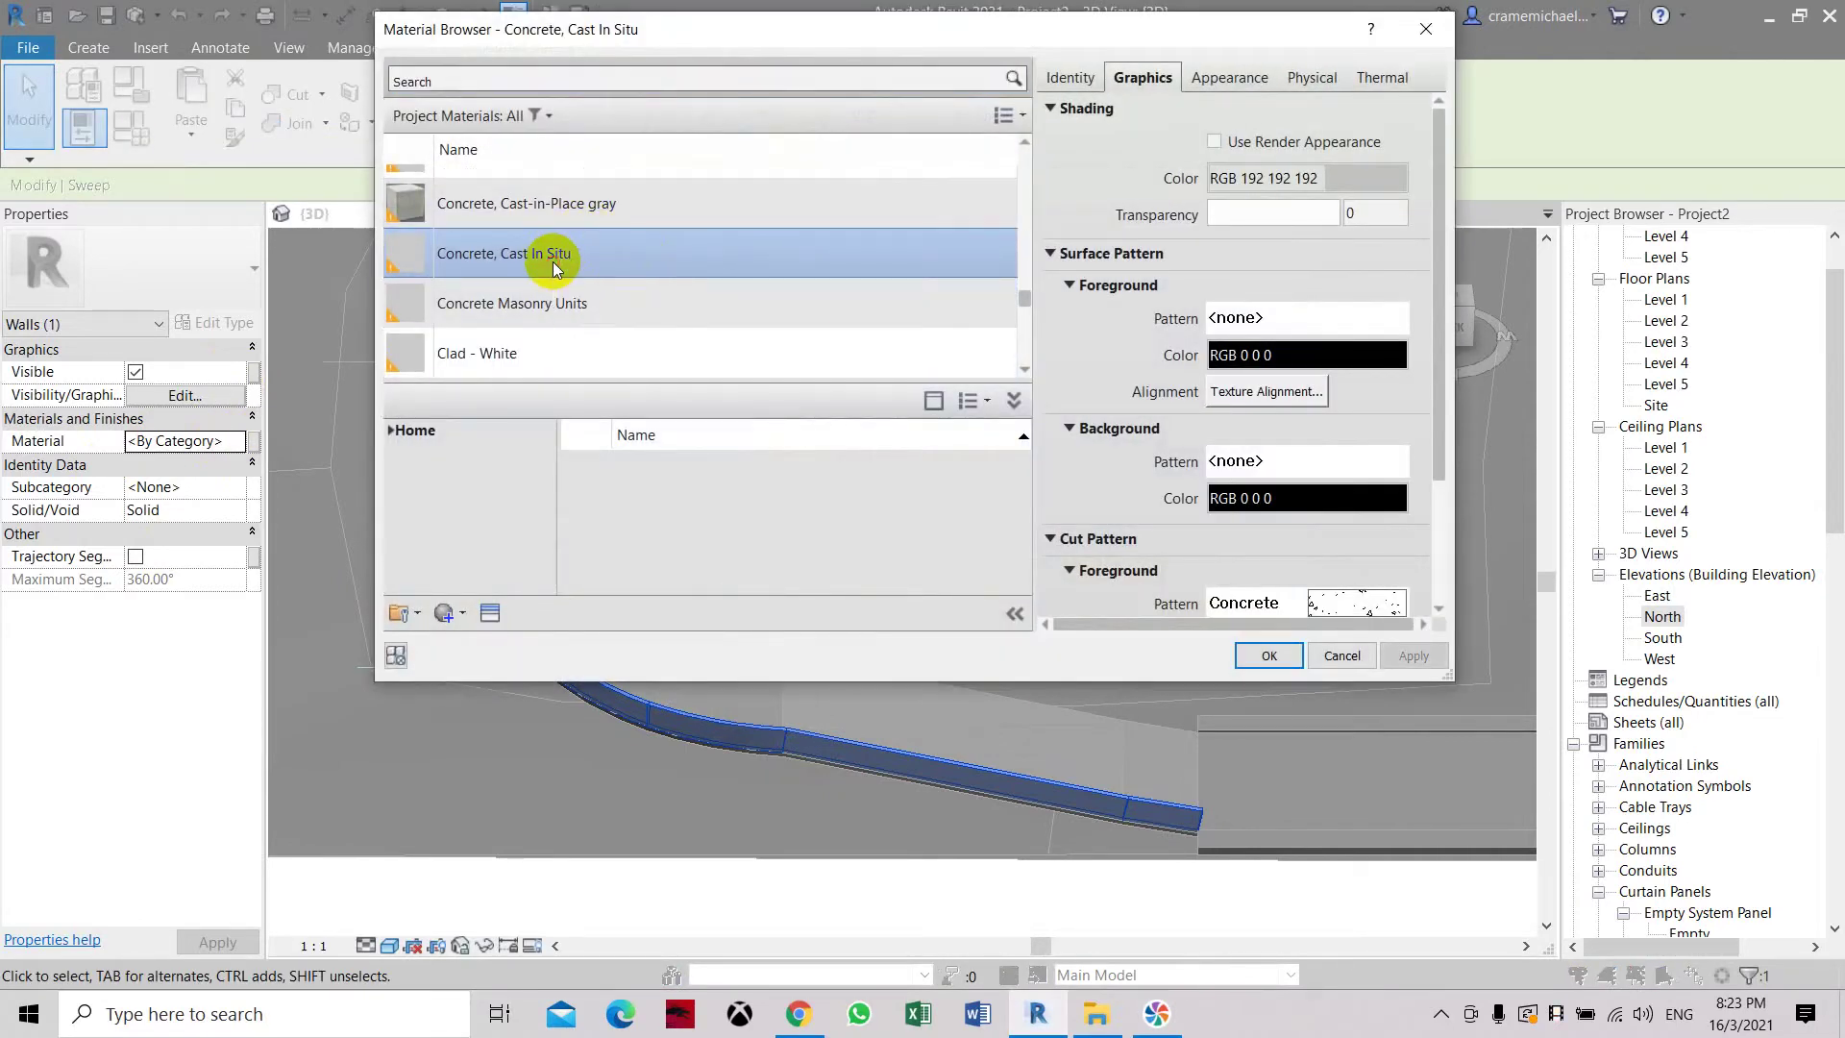
left_click(1266, 656)
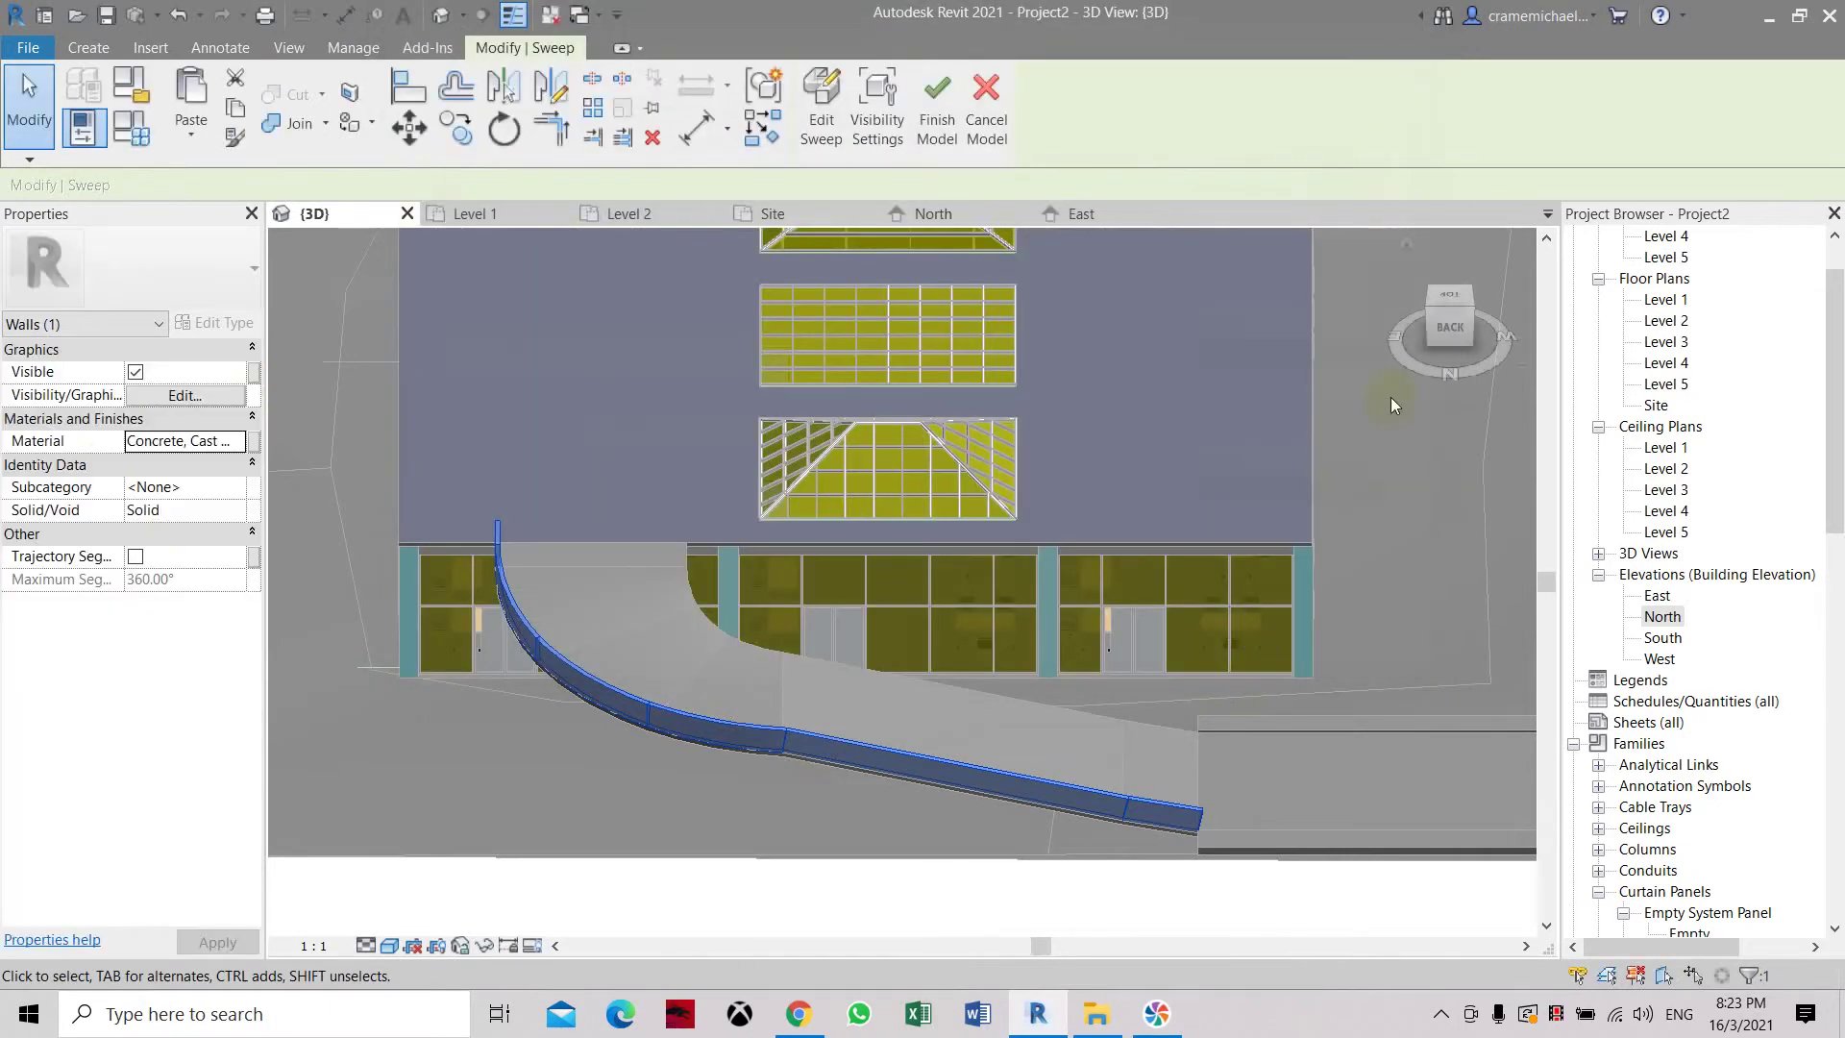
Finish the in-place model of the outer ramp barrier.
left_click_drag(1434, 332, 1105, 373)
left_click(840, 442)
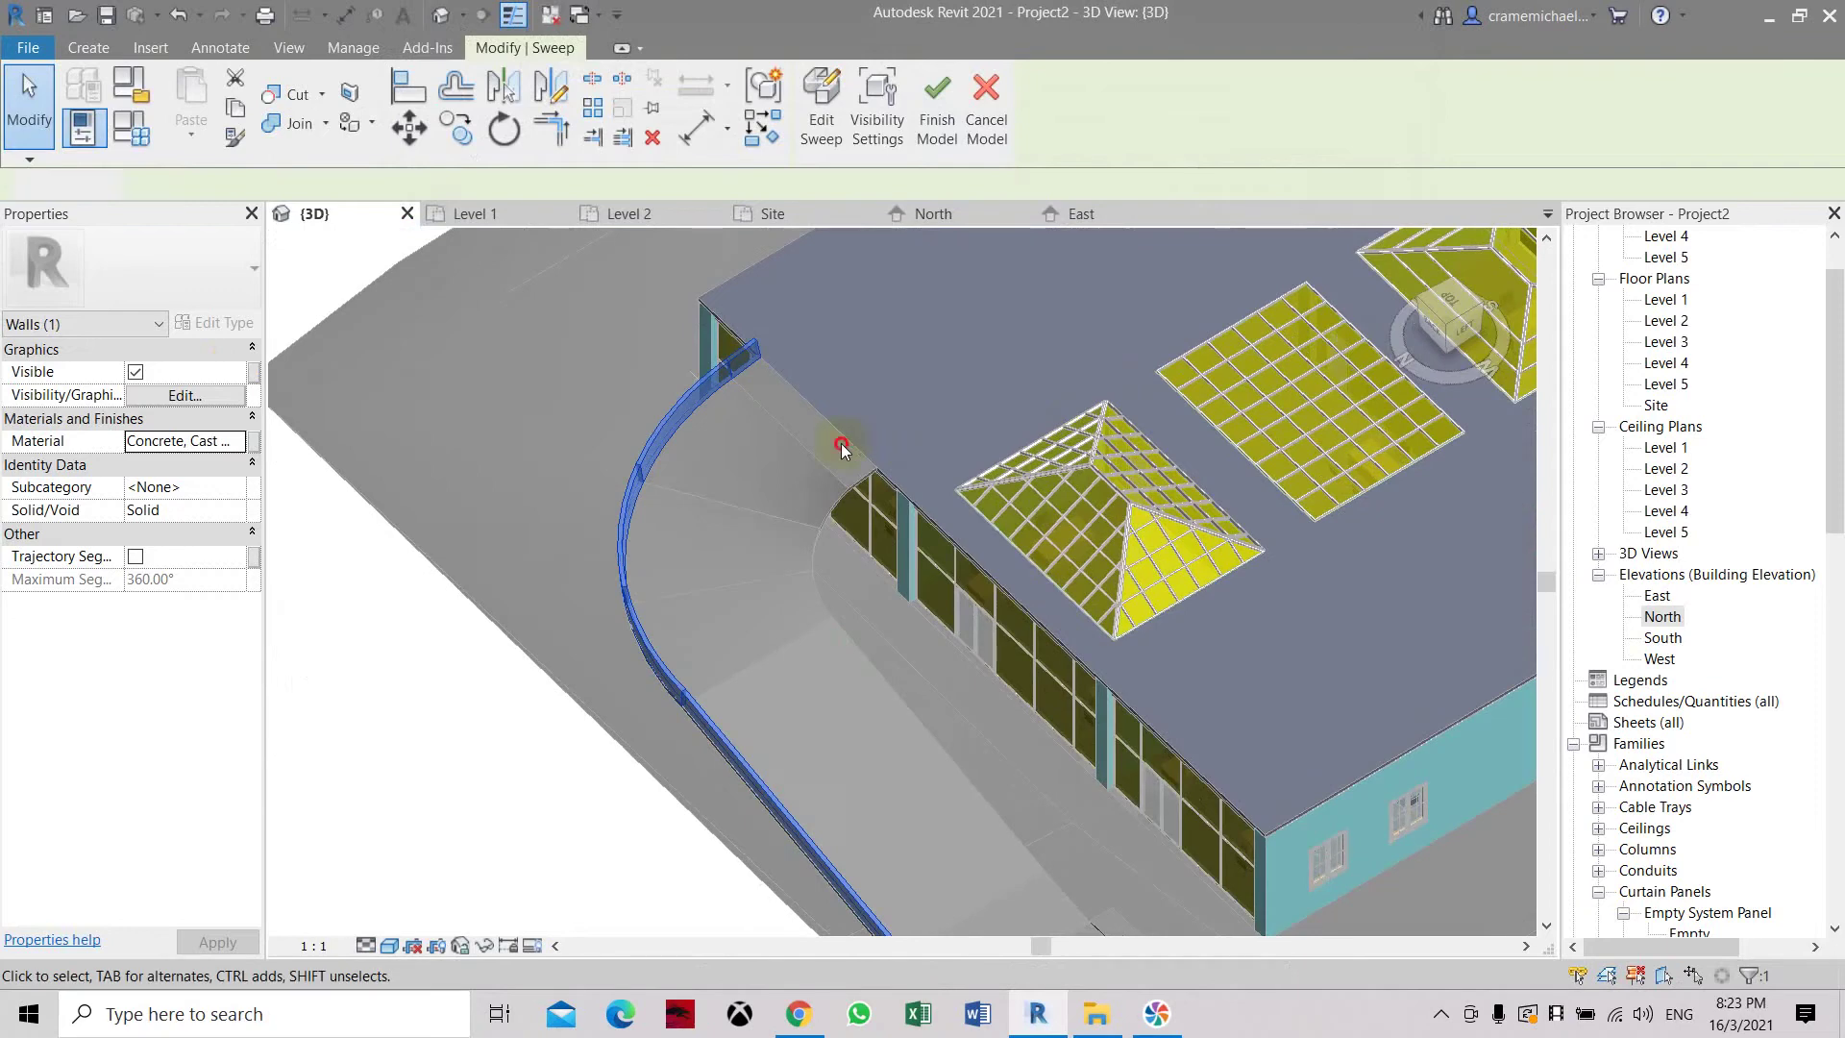
middle_click_drag(852, 534, 885, 611)
left_click(828, 115)
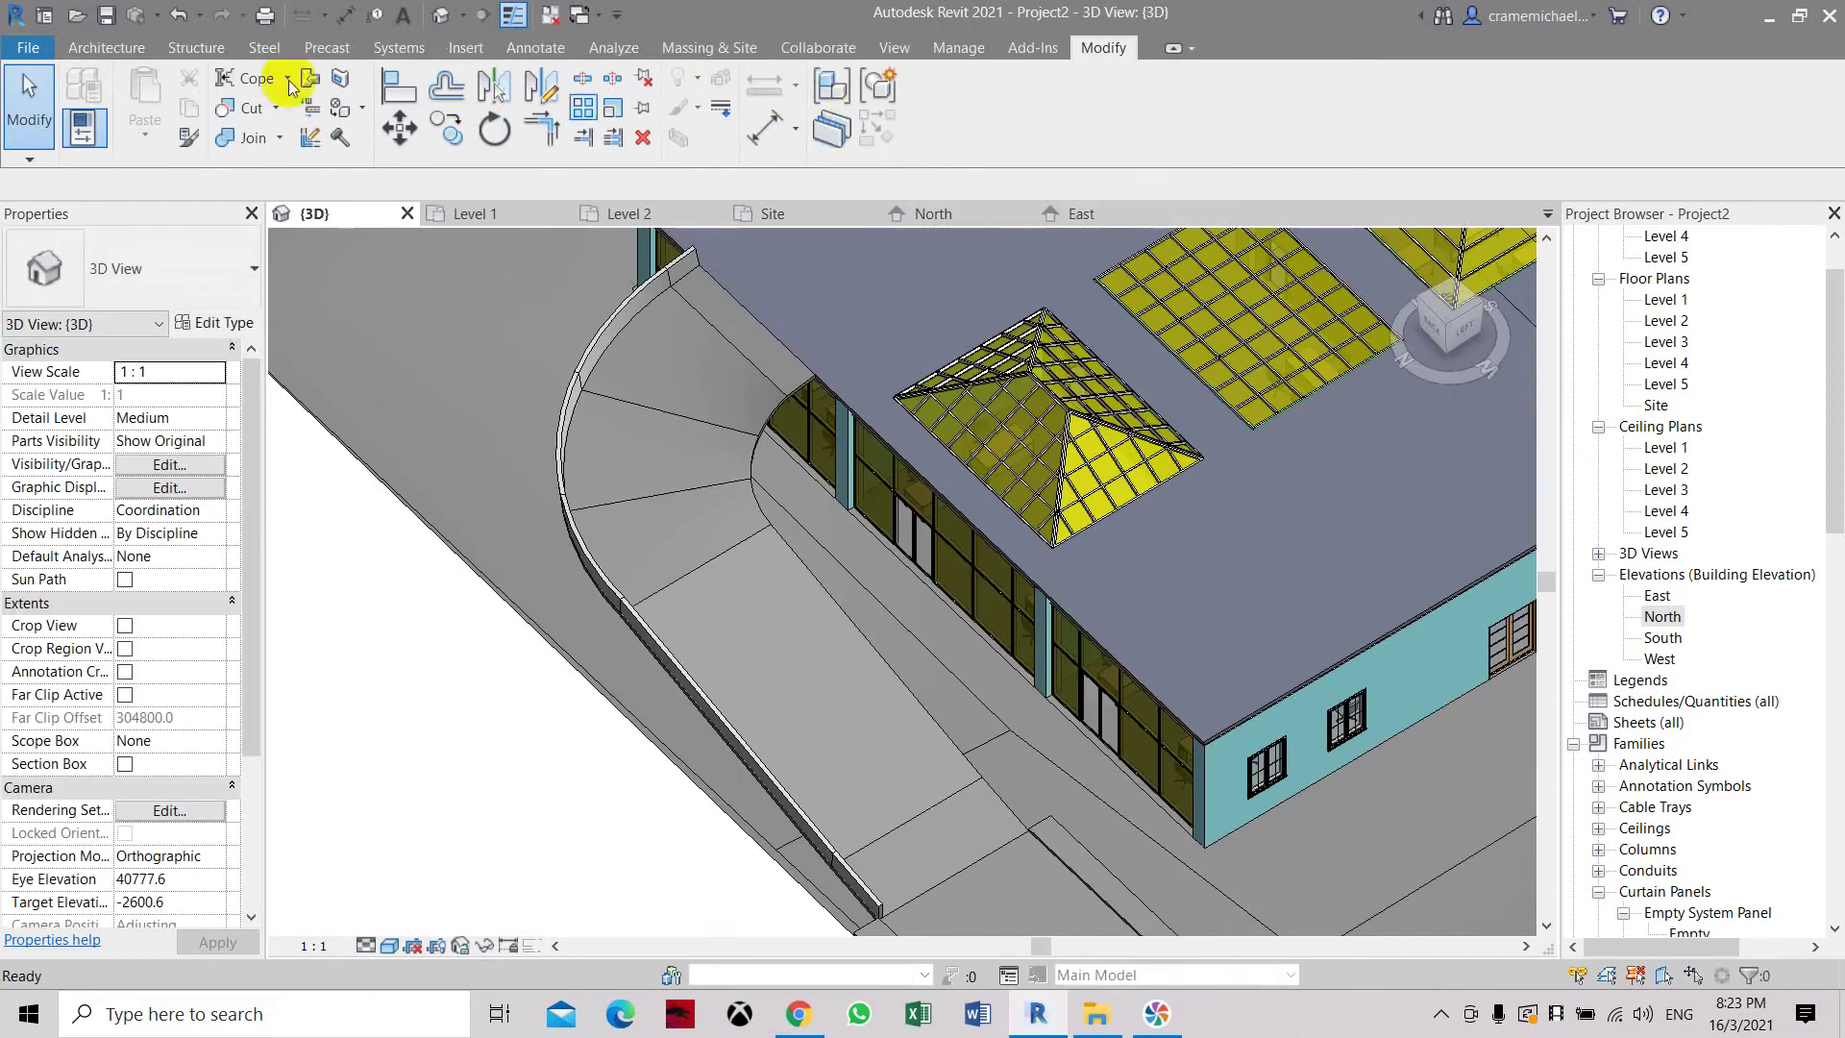
Start a new in-place model in the Walls category and name it "Barrier Right".
left_click(130, 50)
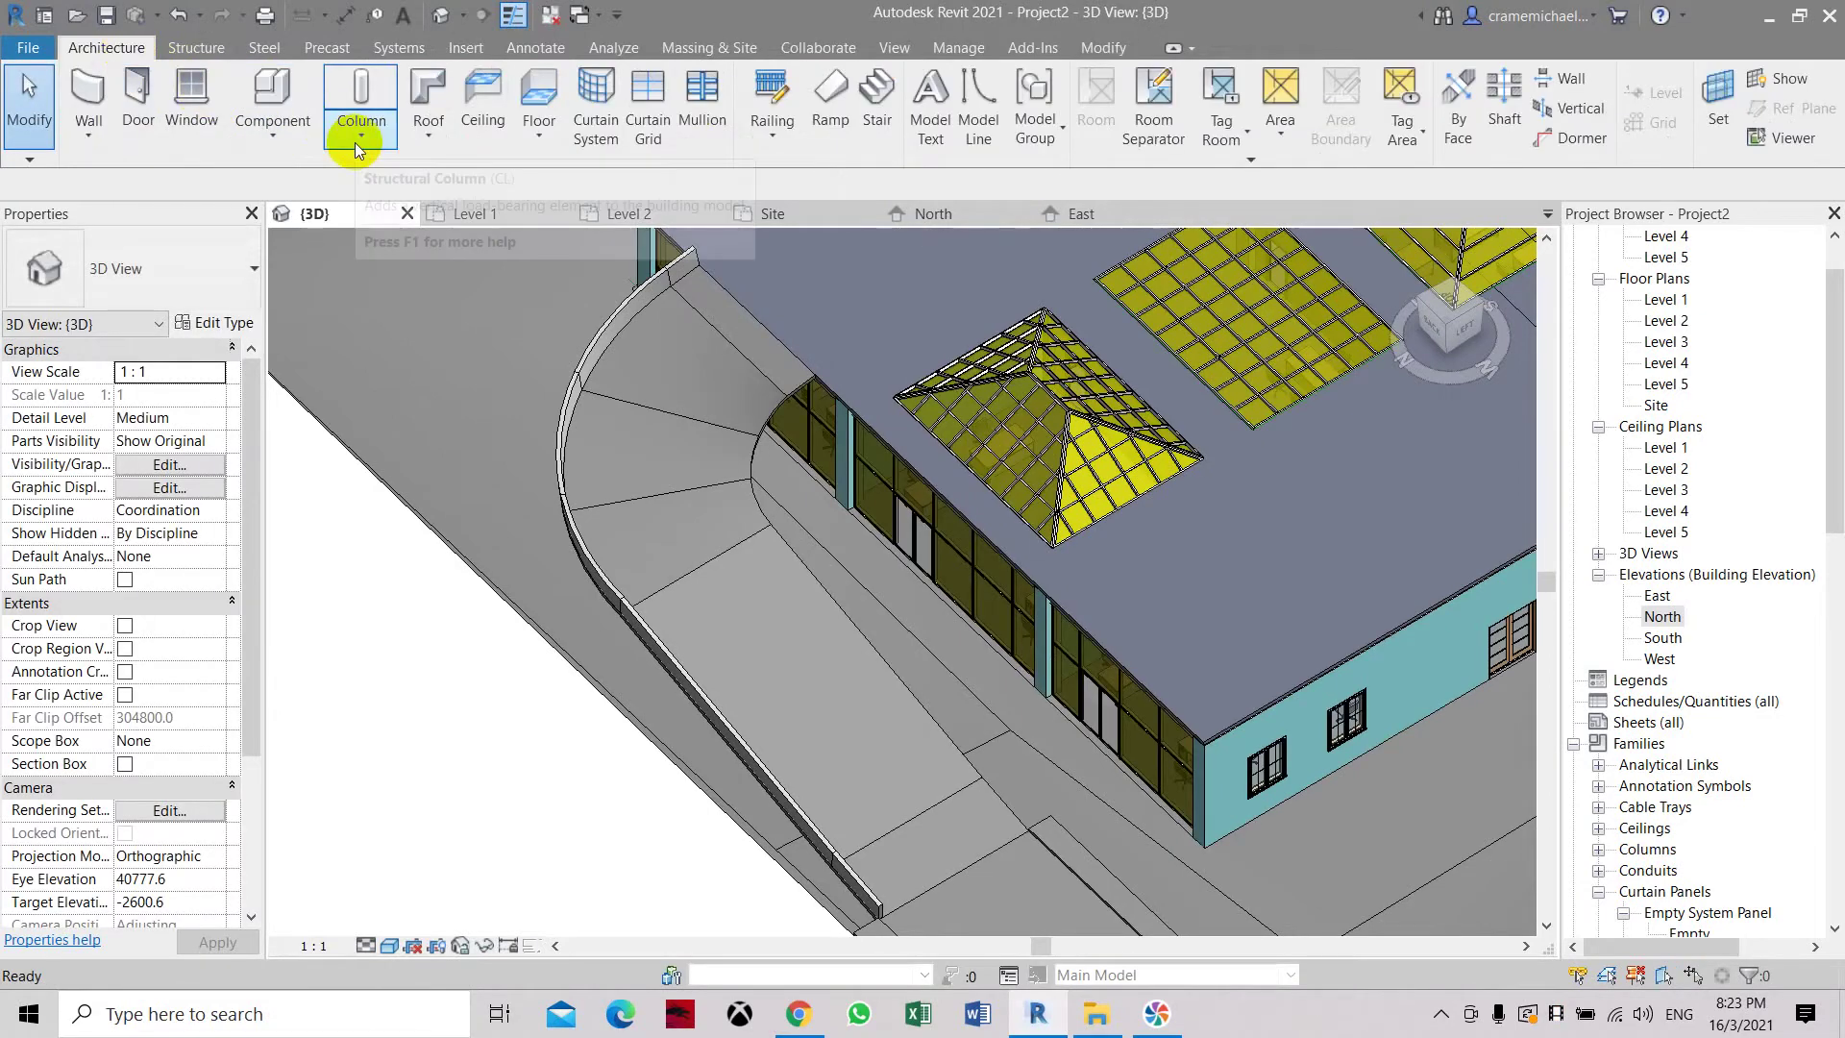
left_click(274, 137)
left_click(298, 232)
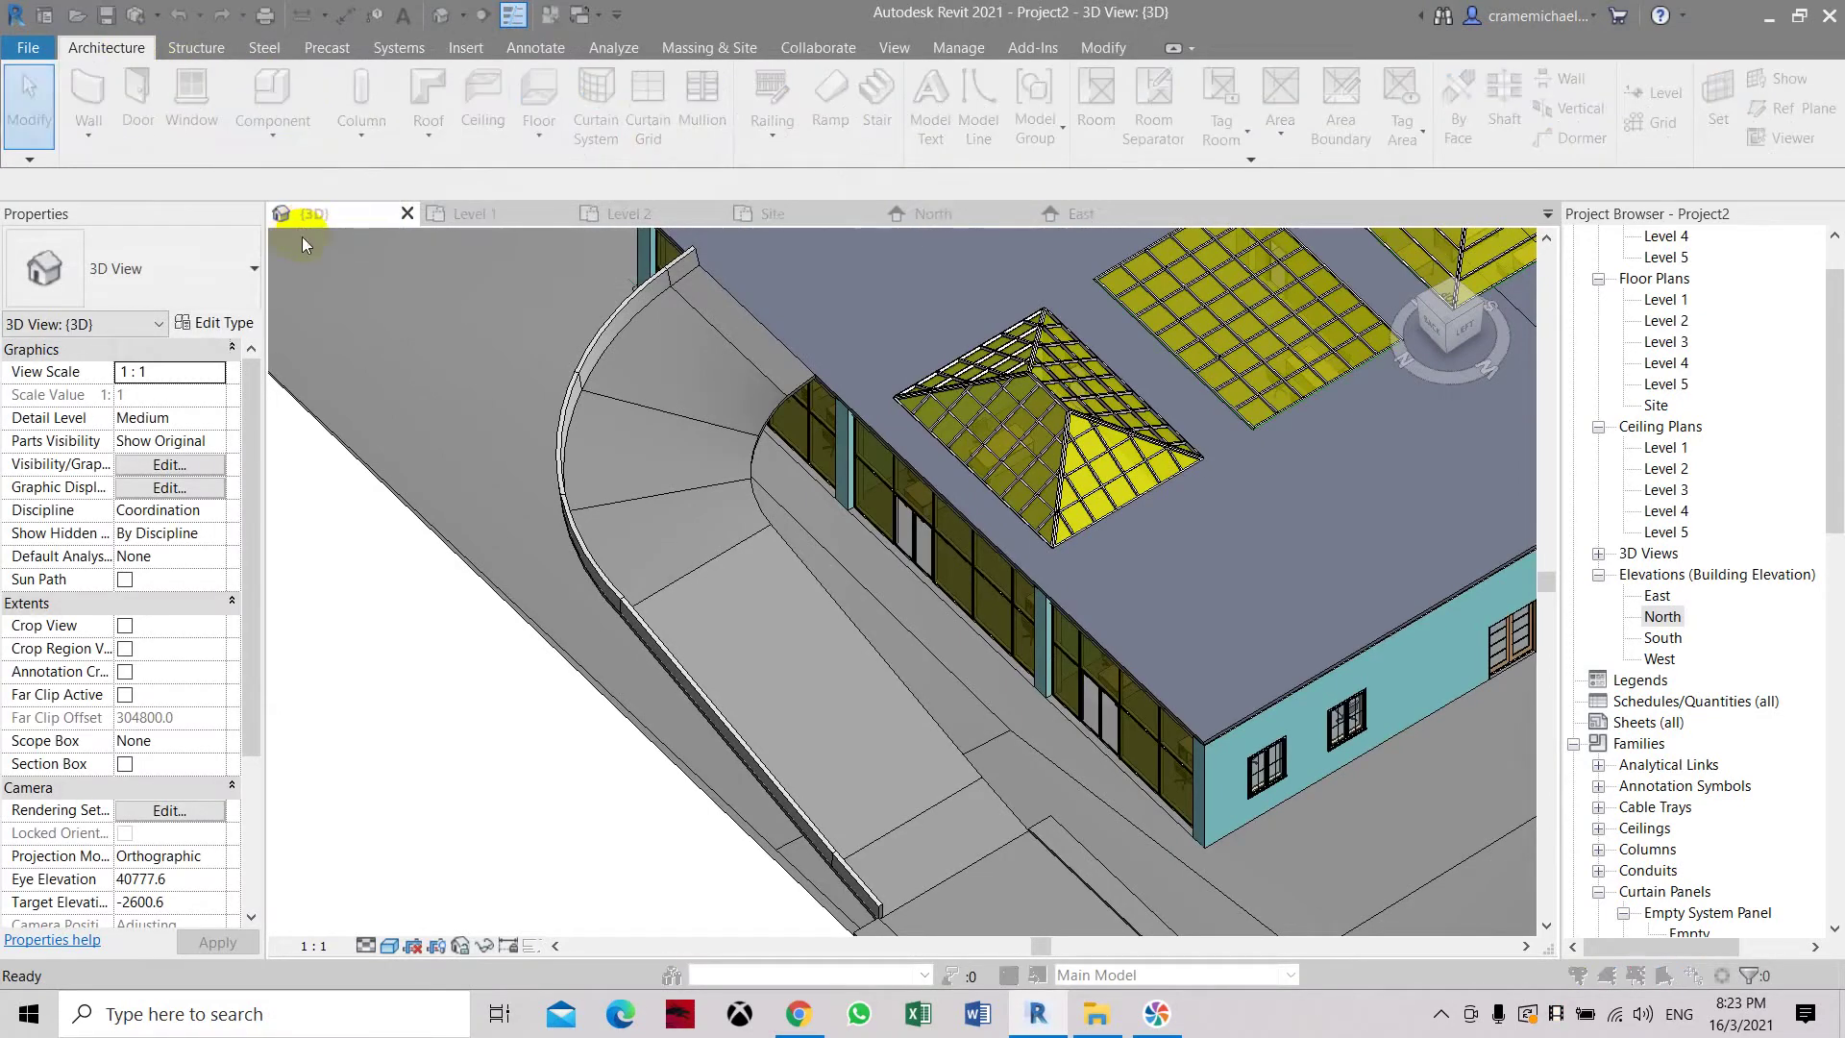
scroll(930, 419, "down", 8)
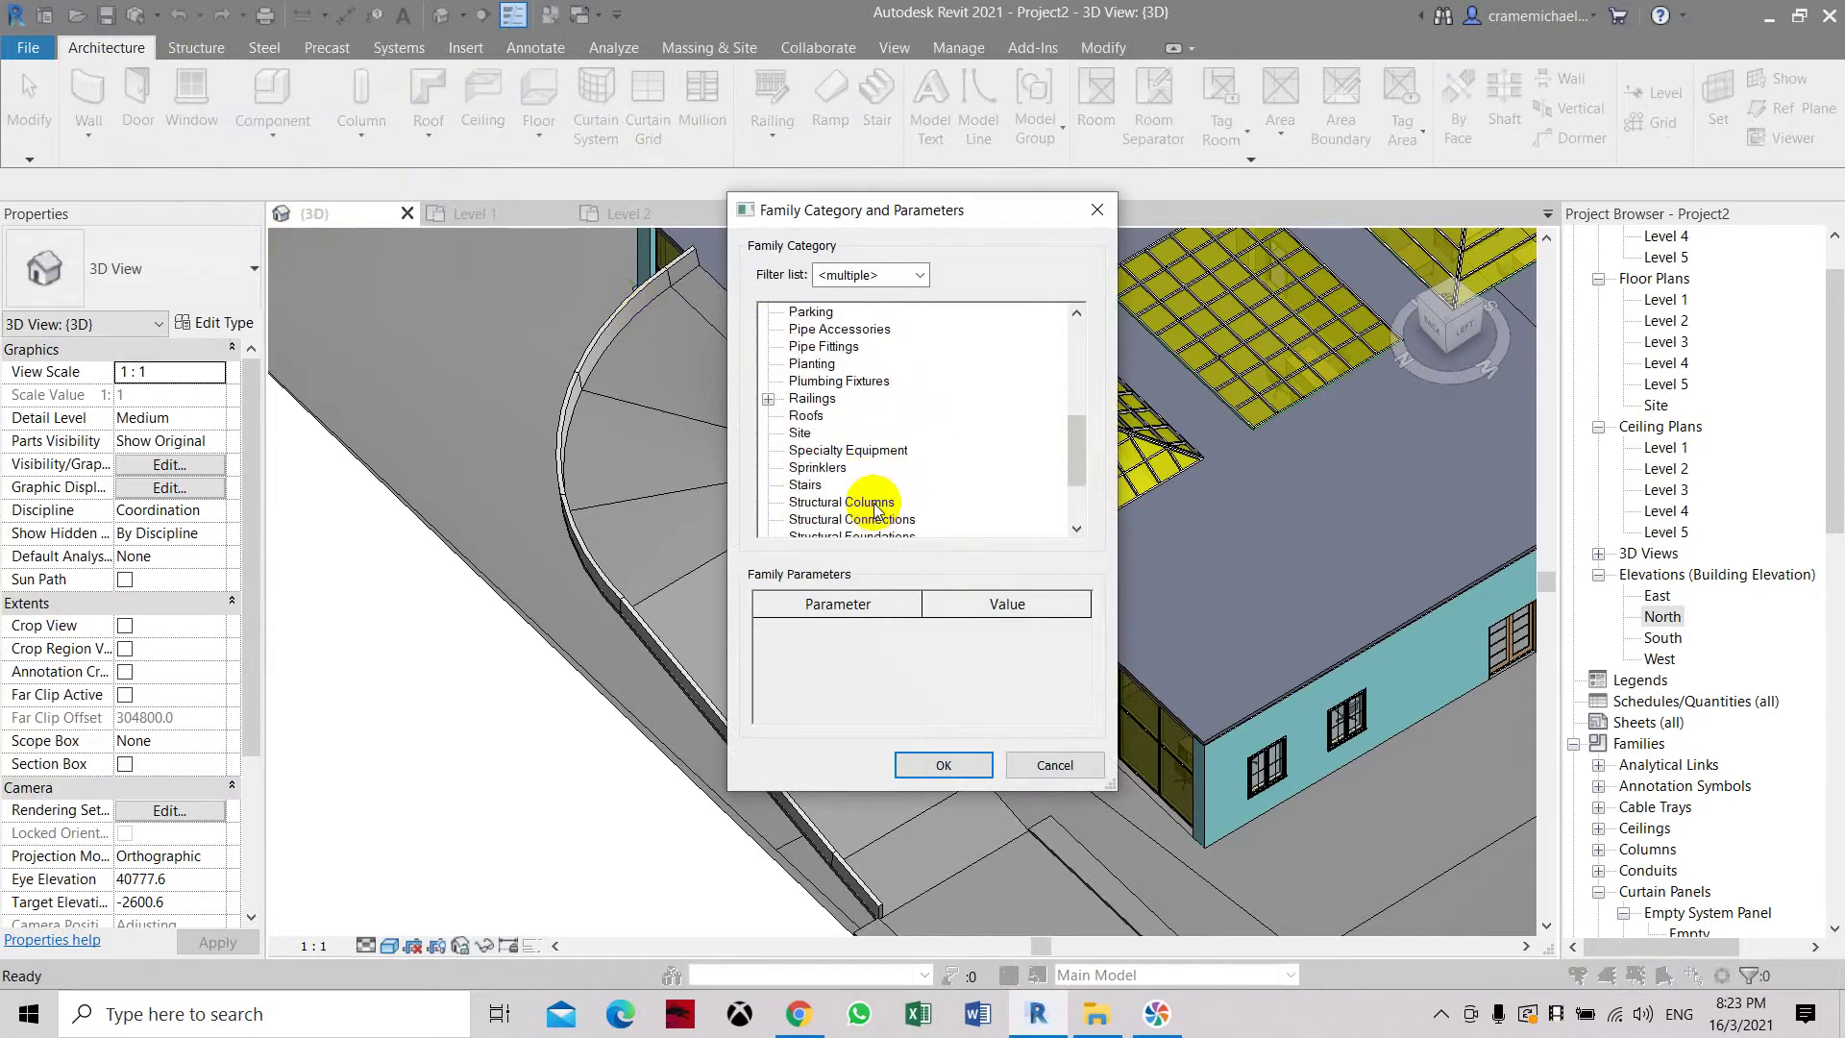
left_click(805, 502)
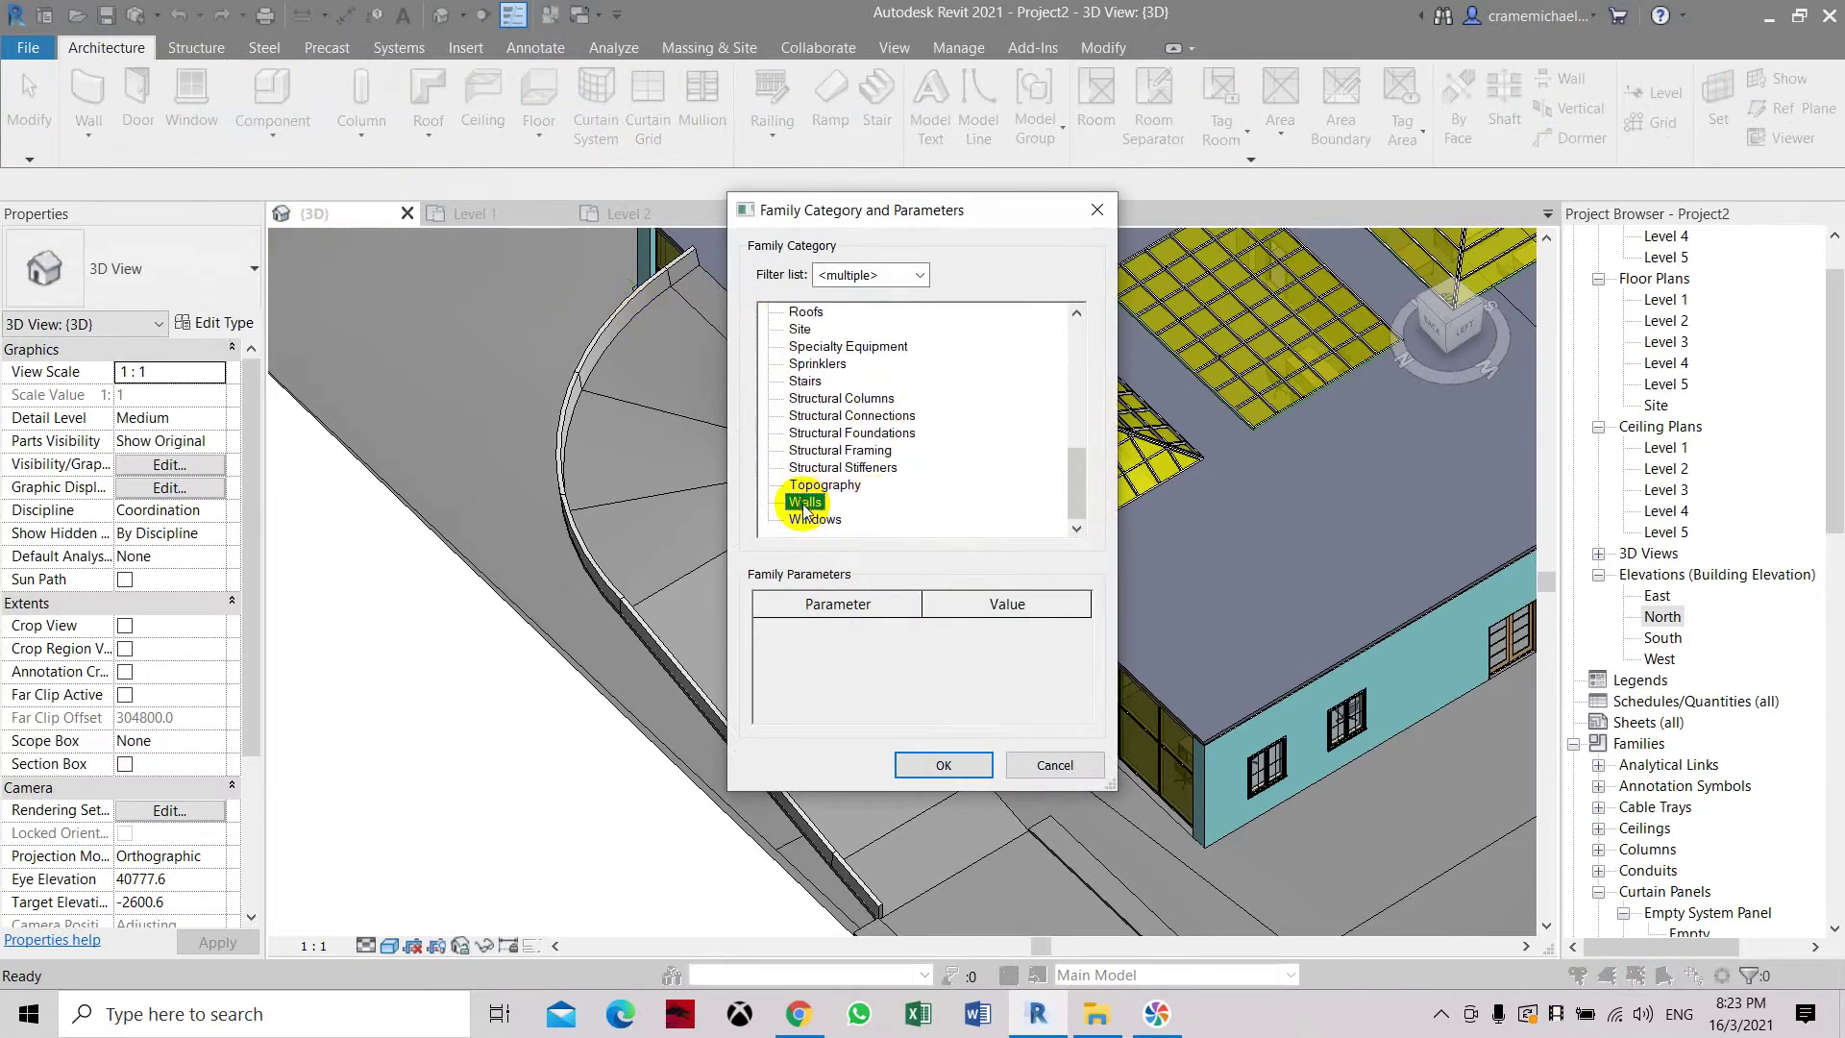
left_click(945, 764)
left_click_drag(715, 340, 499, 341)
type("Barrier Right")
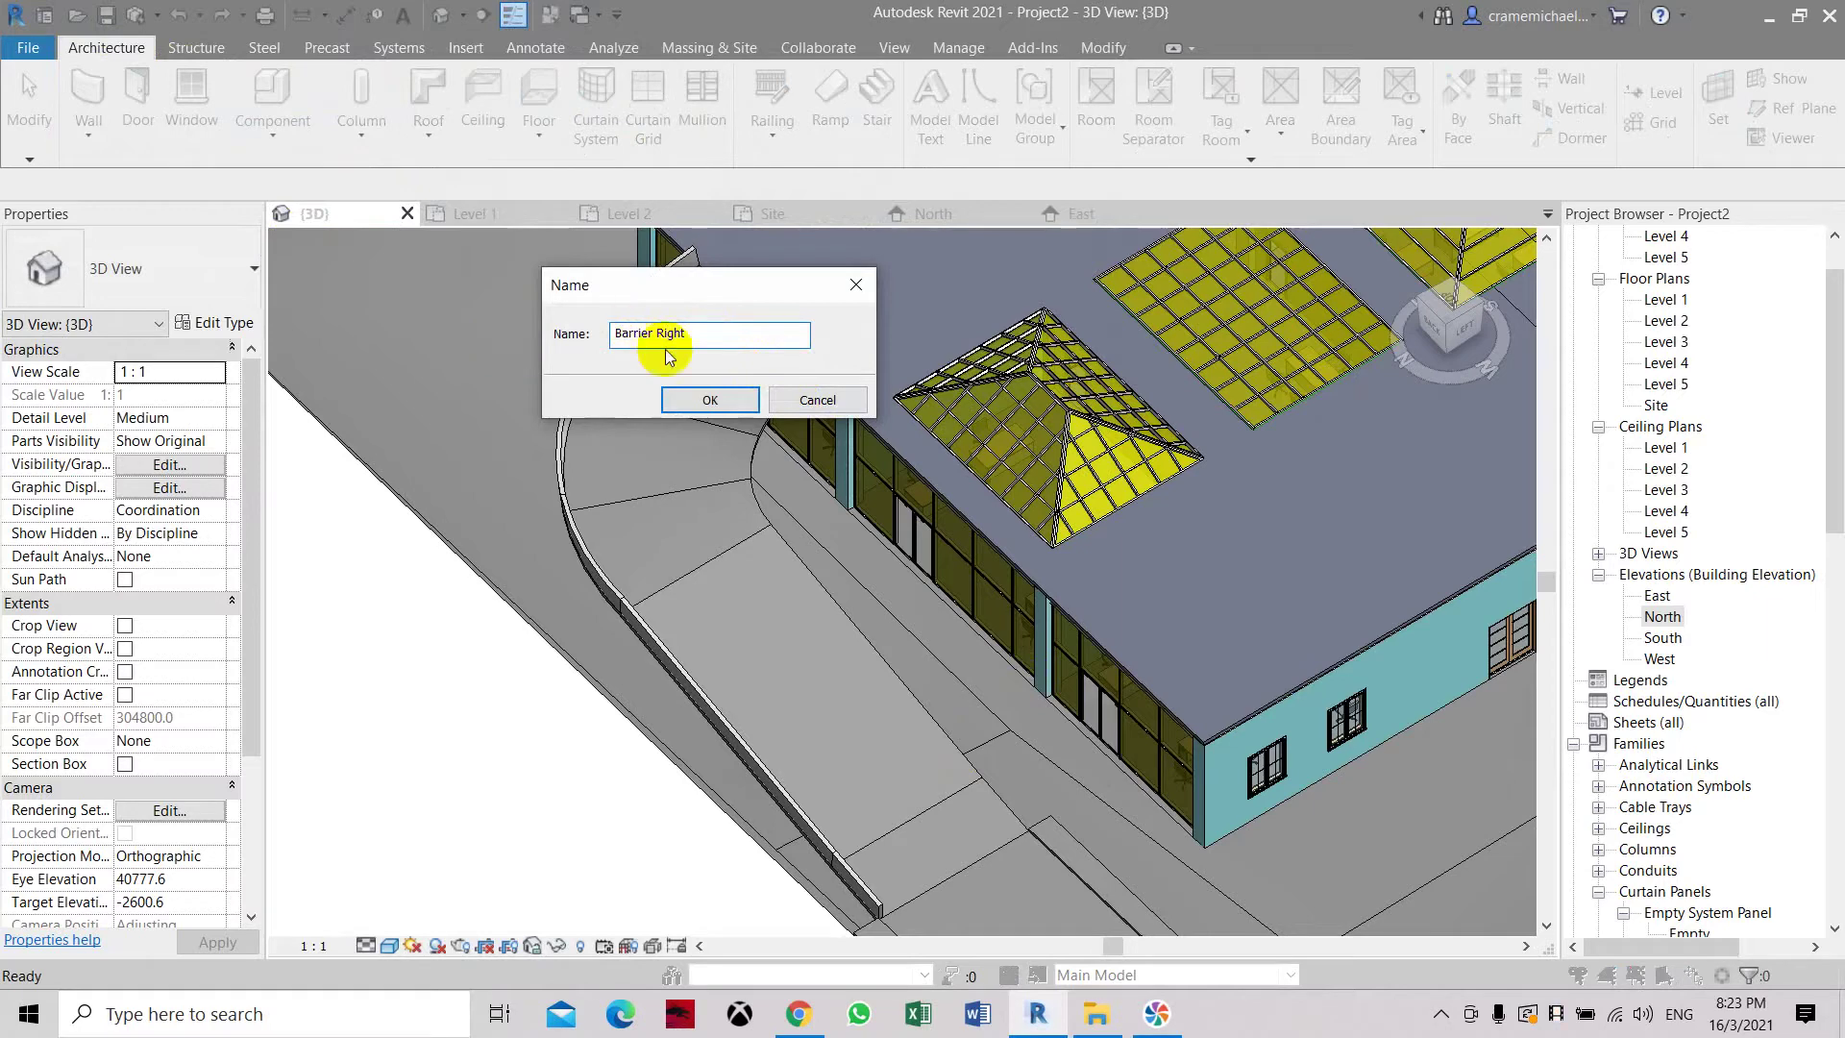
left_click(702, 394)
Start a Sweep and define its path by picking the ramp's inner edges from the roof down to the ramp's lower end.
mouse_move(1456, 331)
middle_mouse_down("shift")
mouse_move(1504, 344)
mouse_move(296, 342)
mouse_move(334, 370)
middle_mouse_up("shift")
left_click_drag(334, 370, 414, 346)
key("Escape")
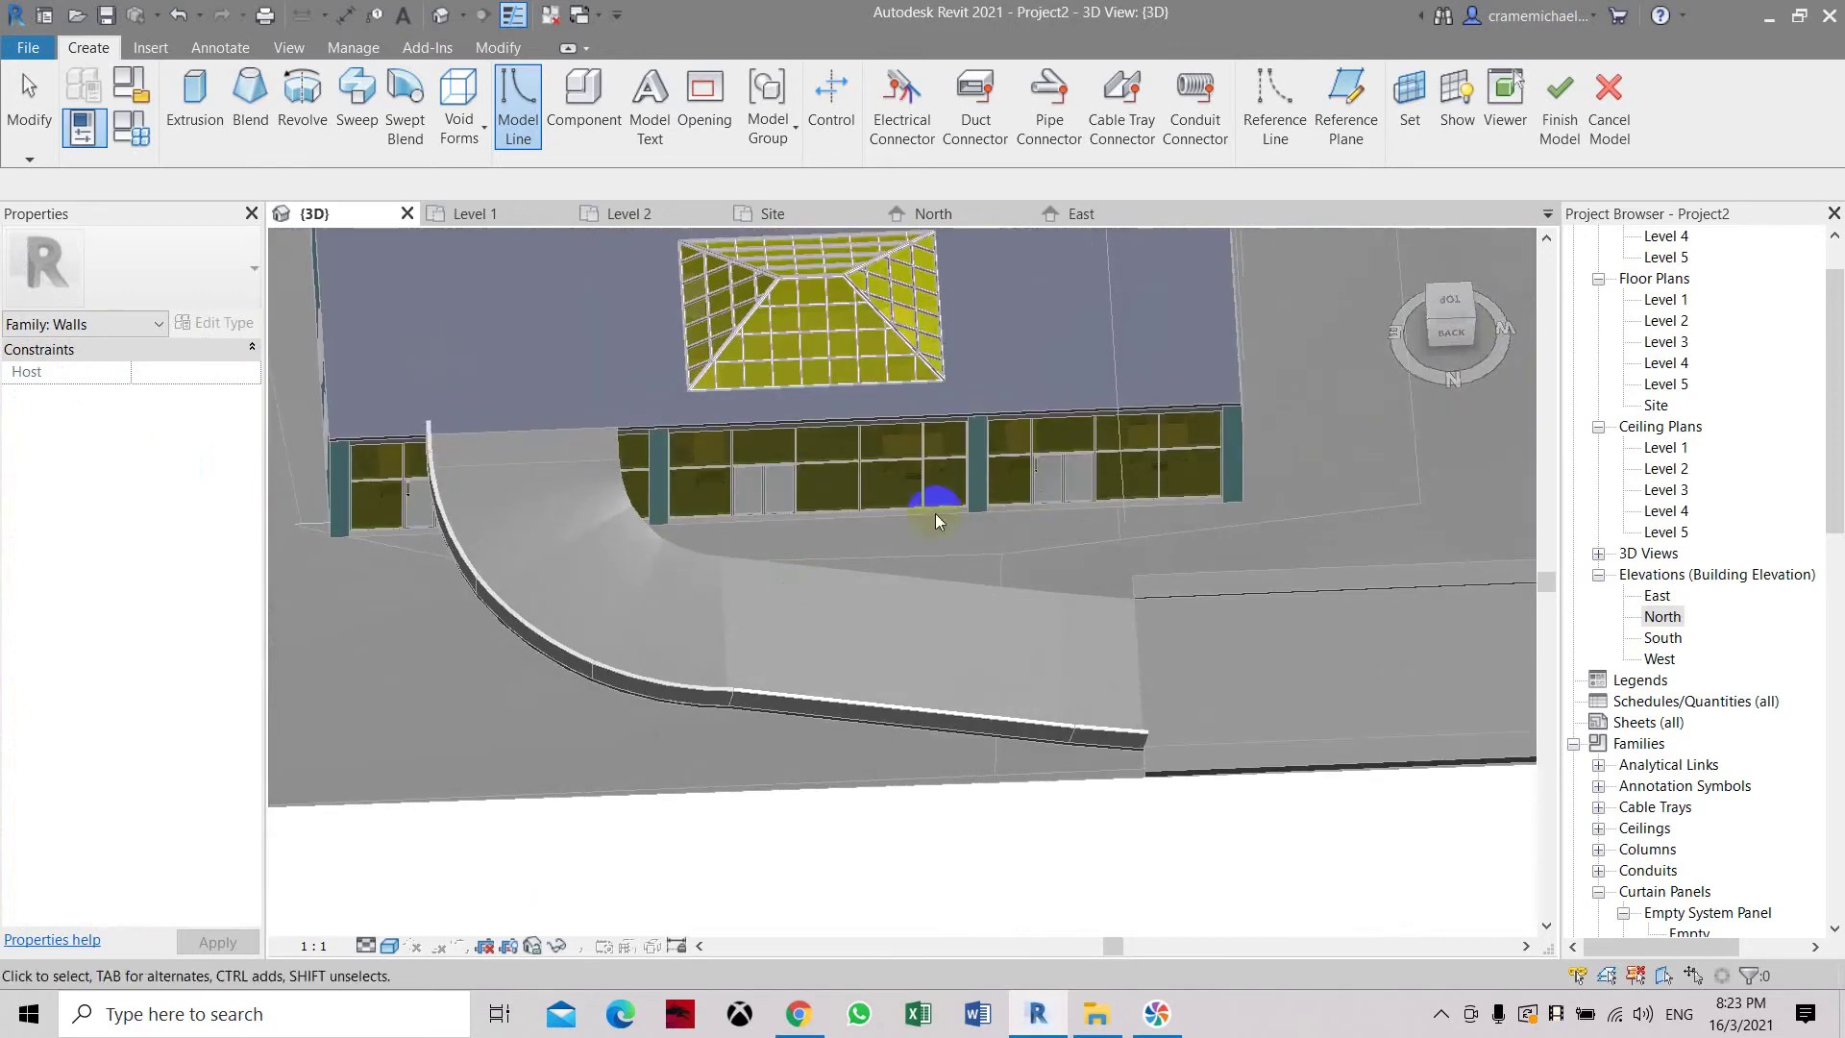
scroll(774, 538, "up", 1)
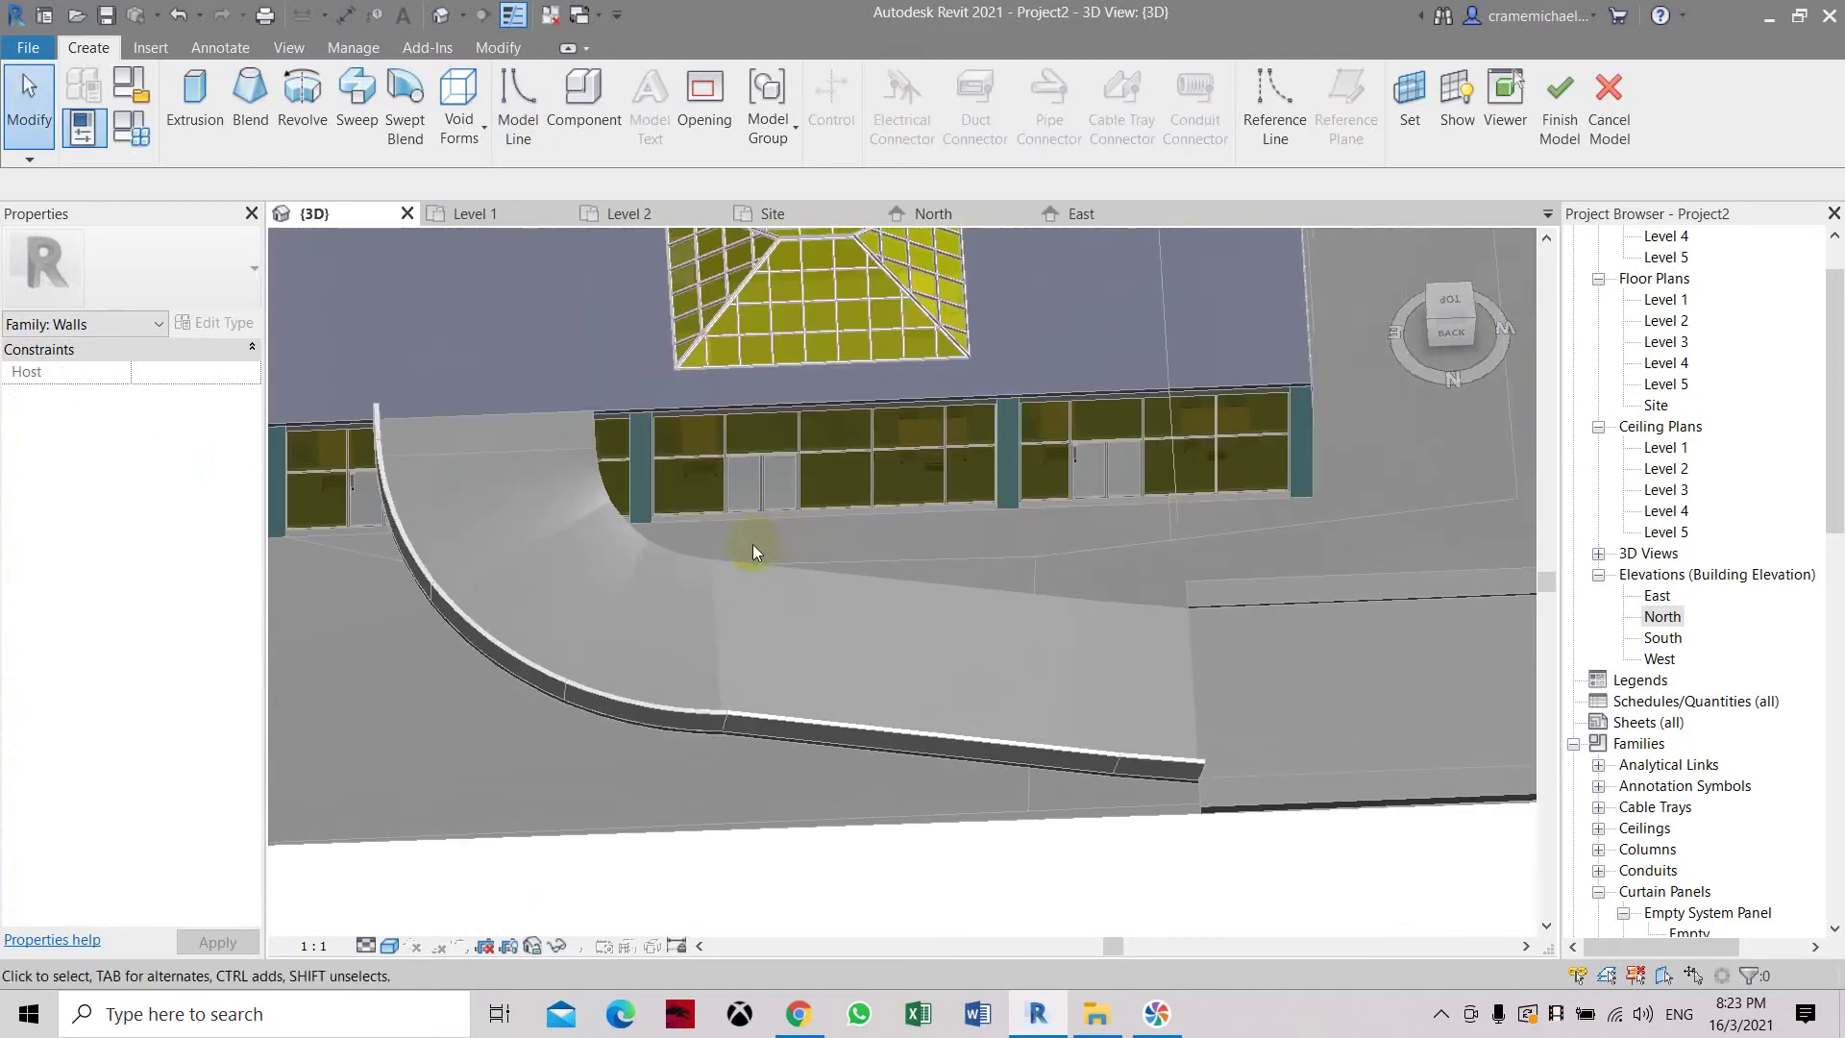
left_click(359, 123)
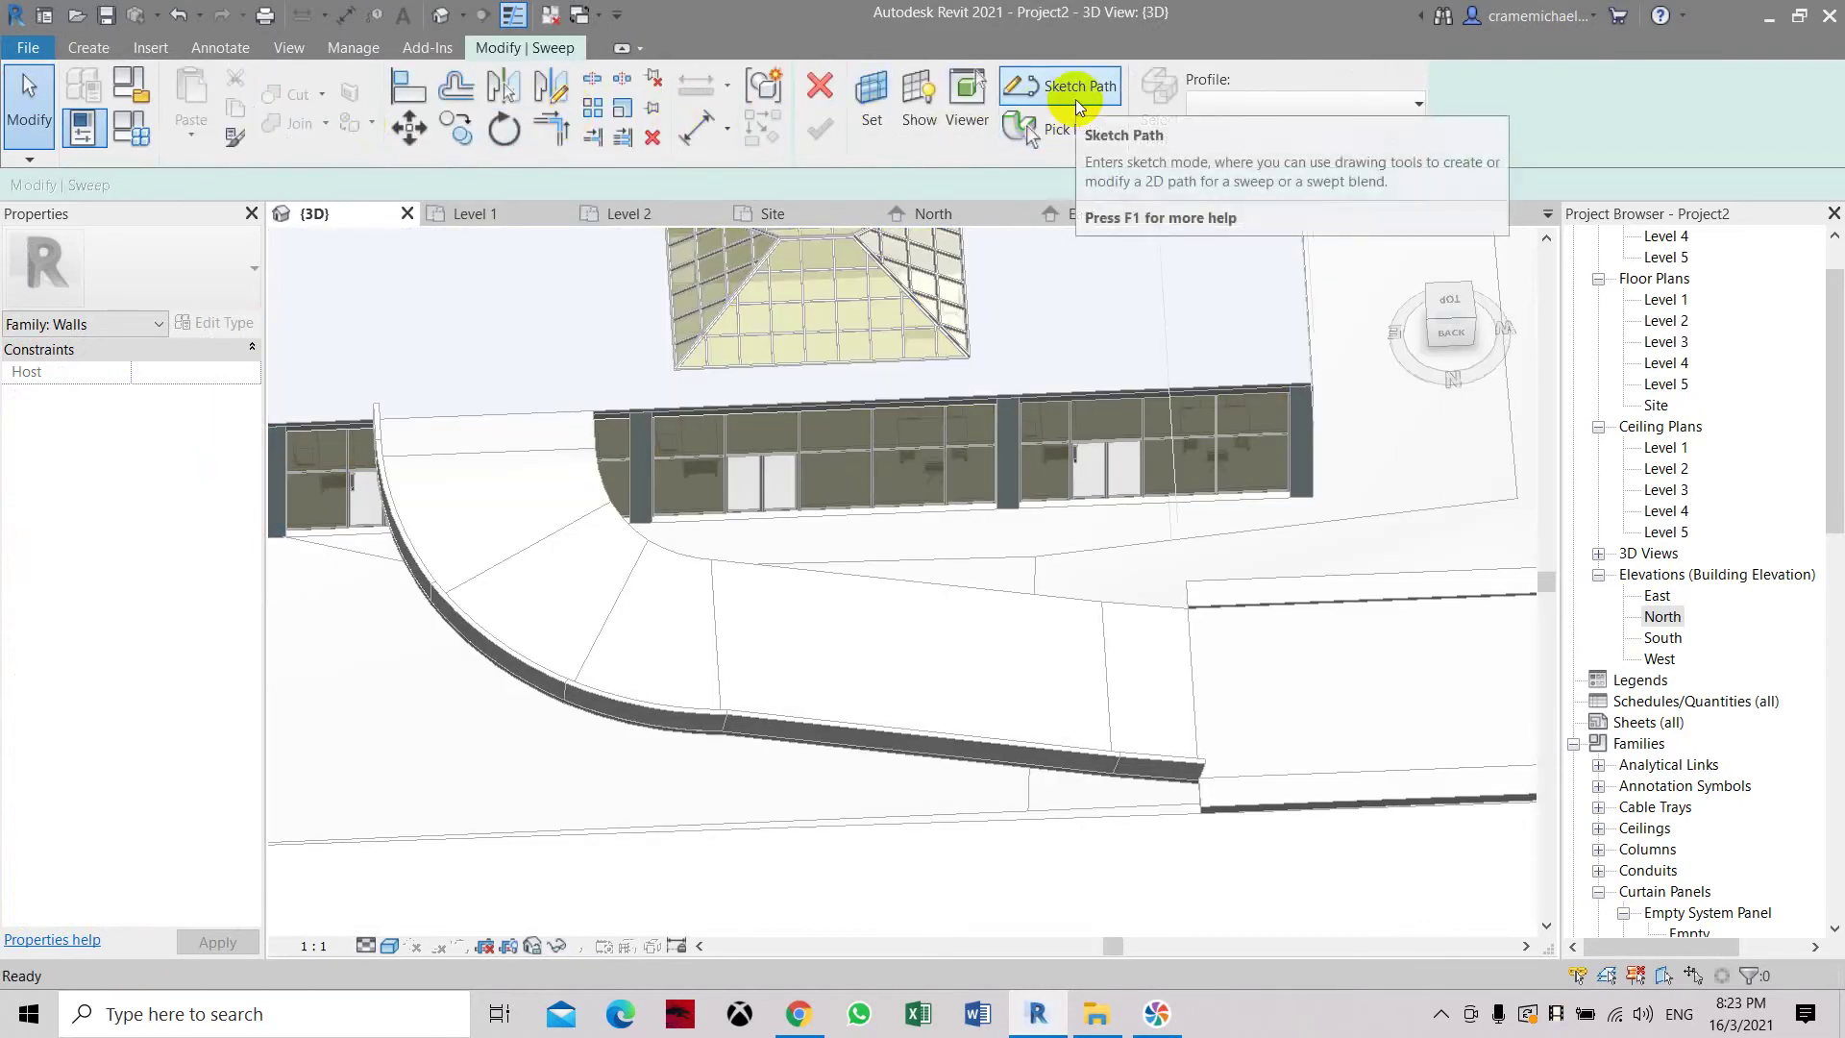
left_click(1070, 133)
scroll(579, 384, "up", 3)
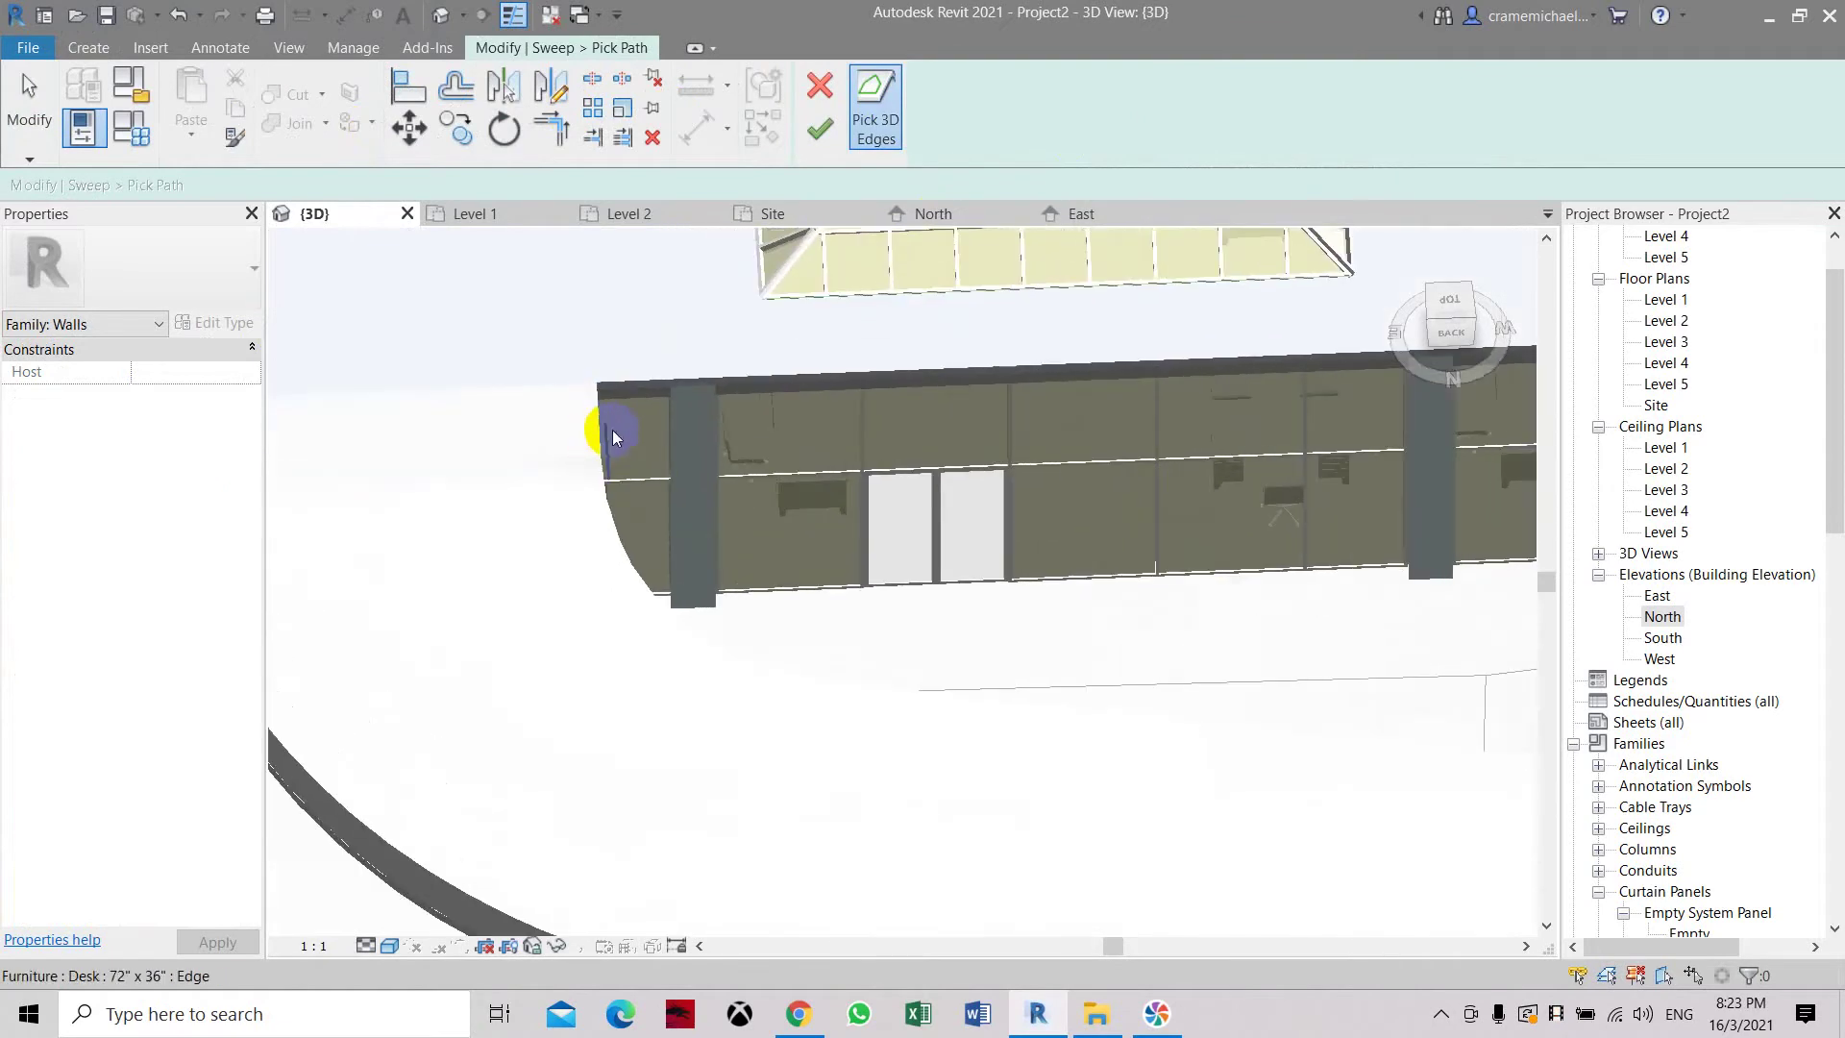
left_click(598, 430)
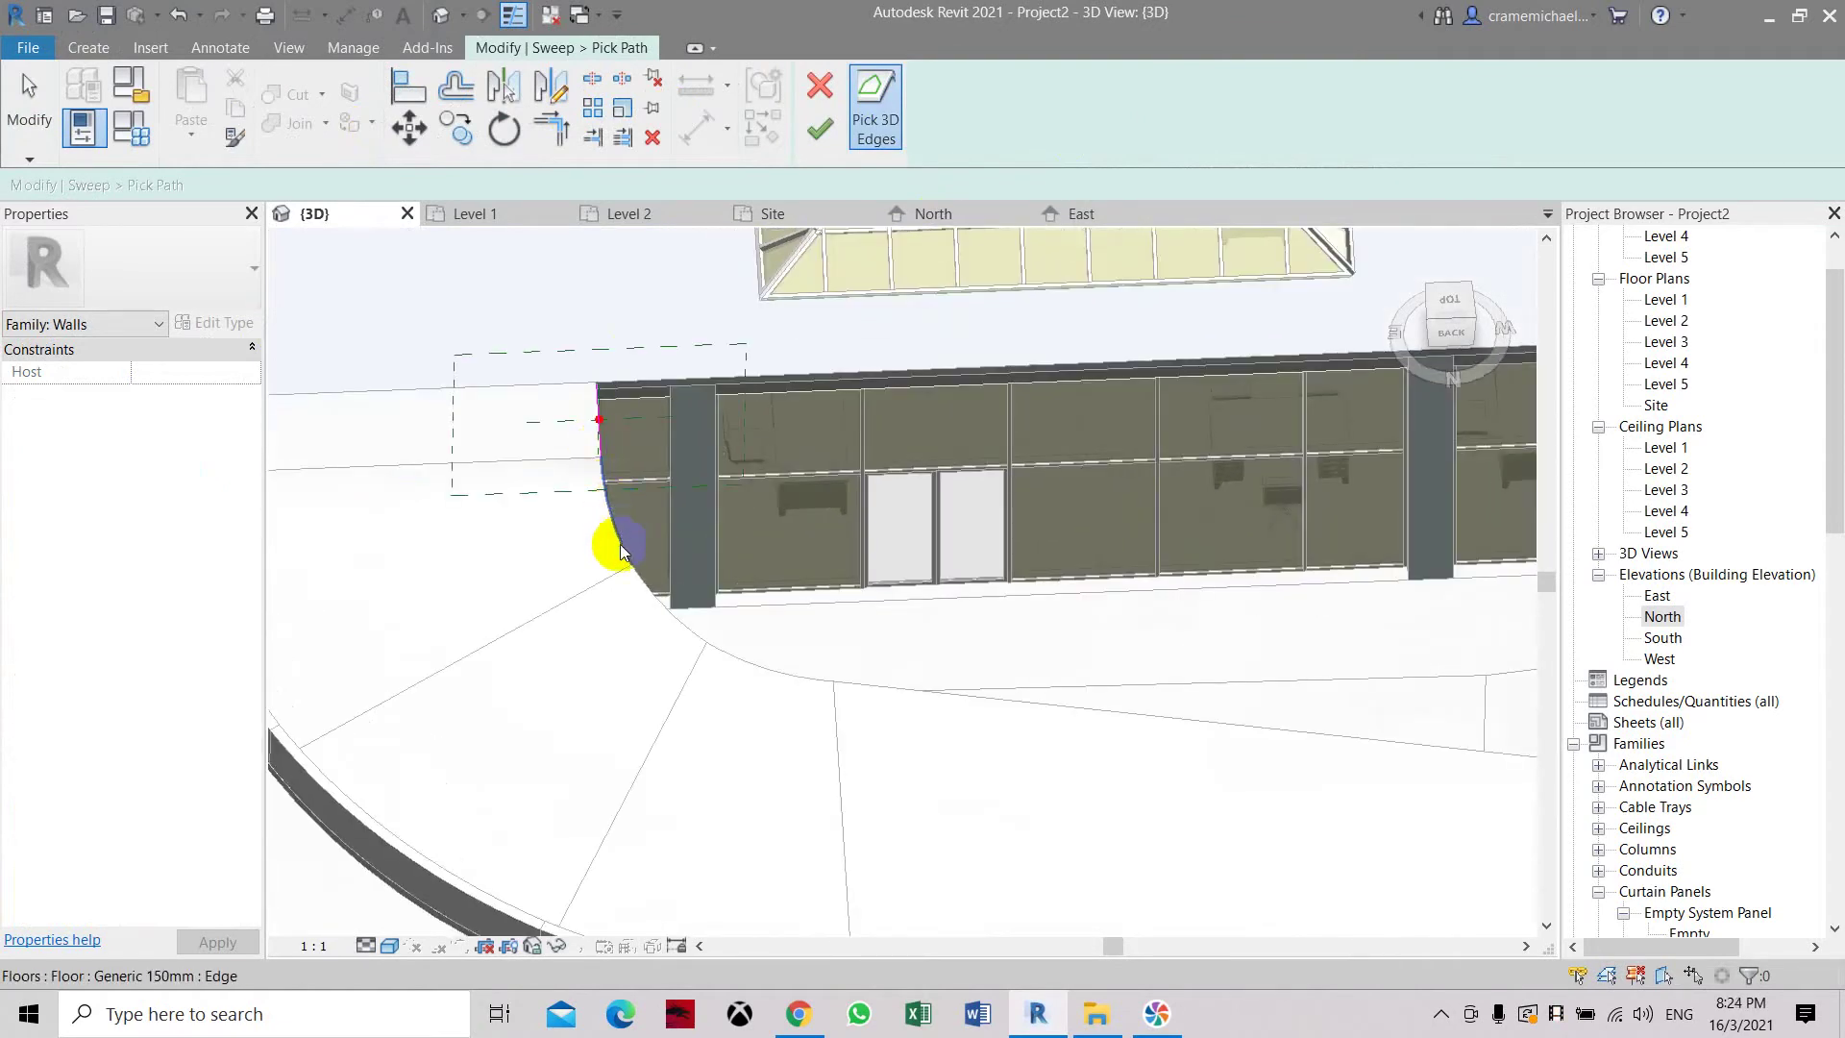
left_click(692, 634)
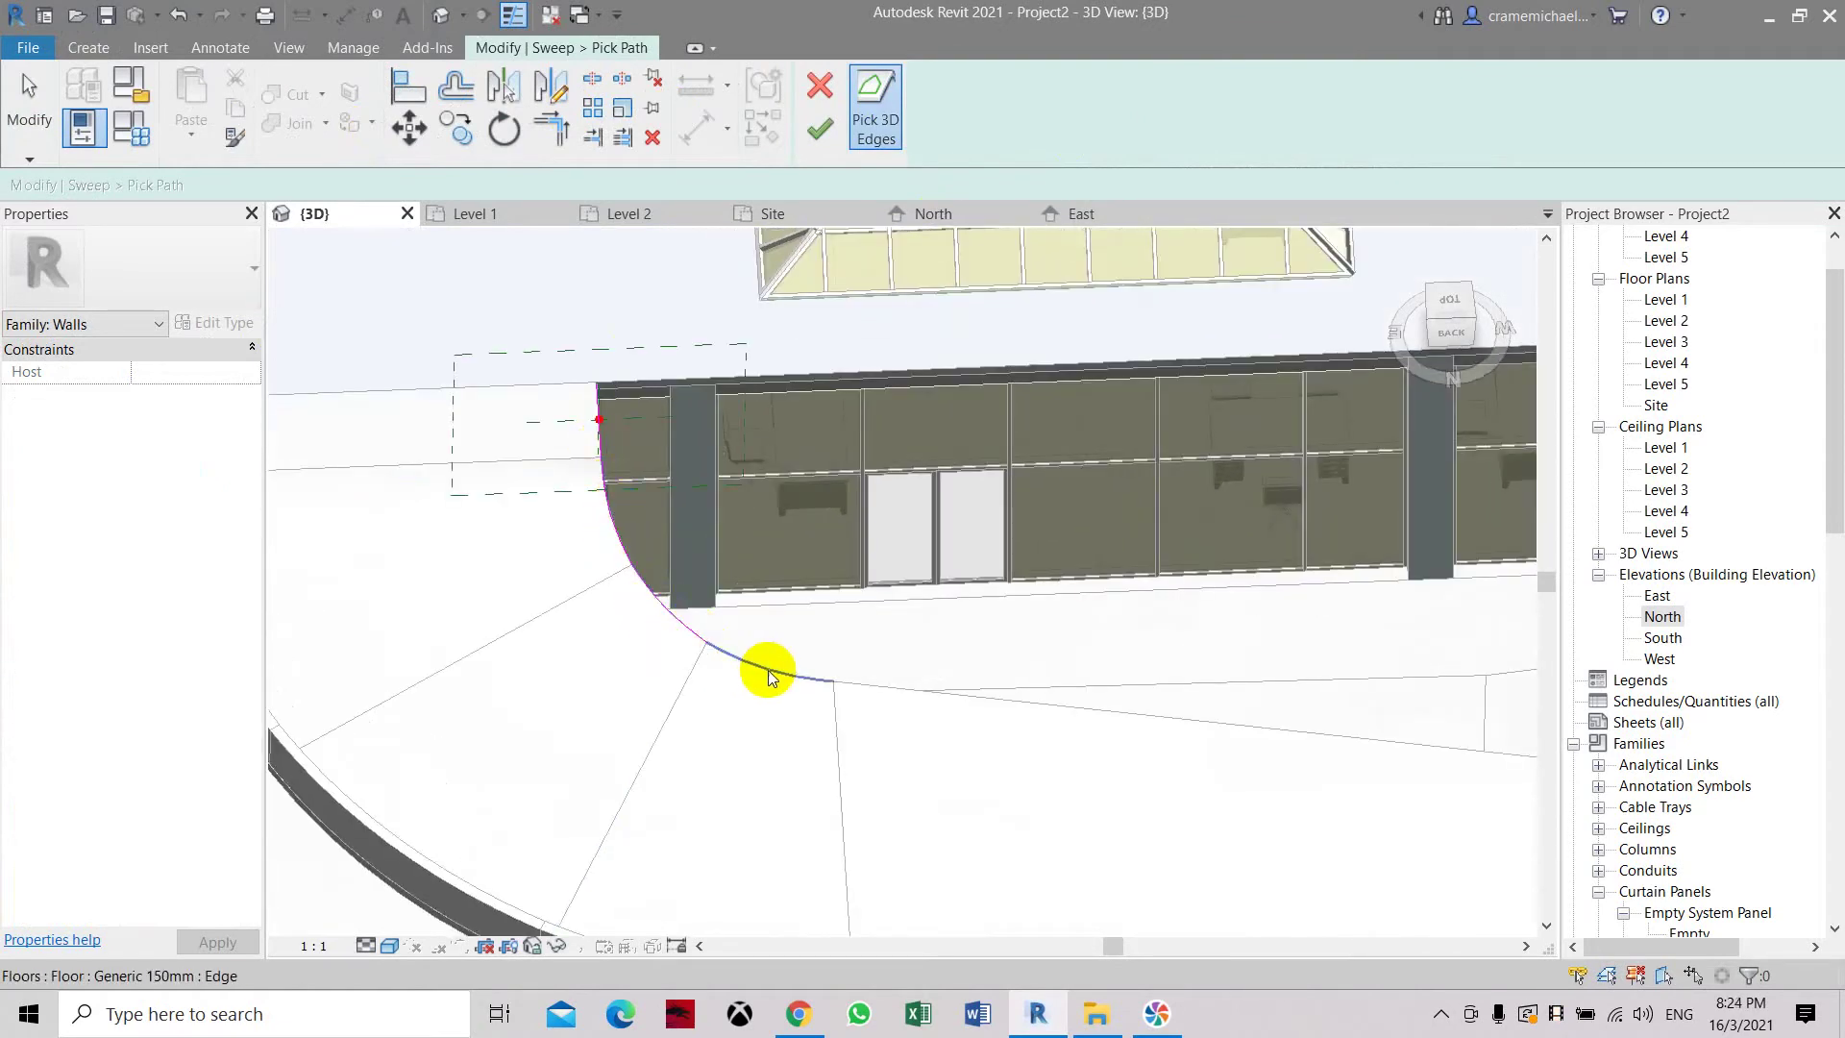
left_click(1009, 709)
scroll(552, 553, "down", 3)
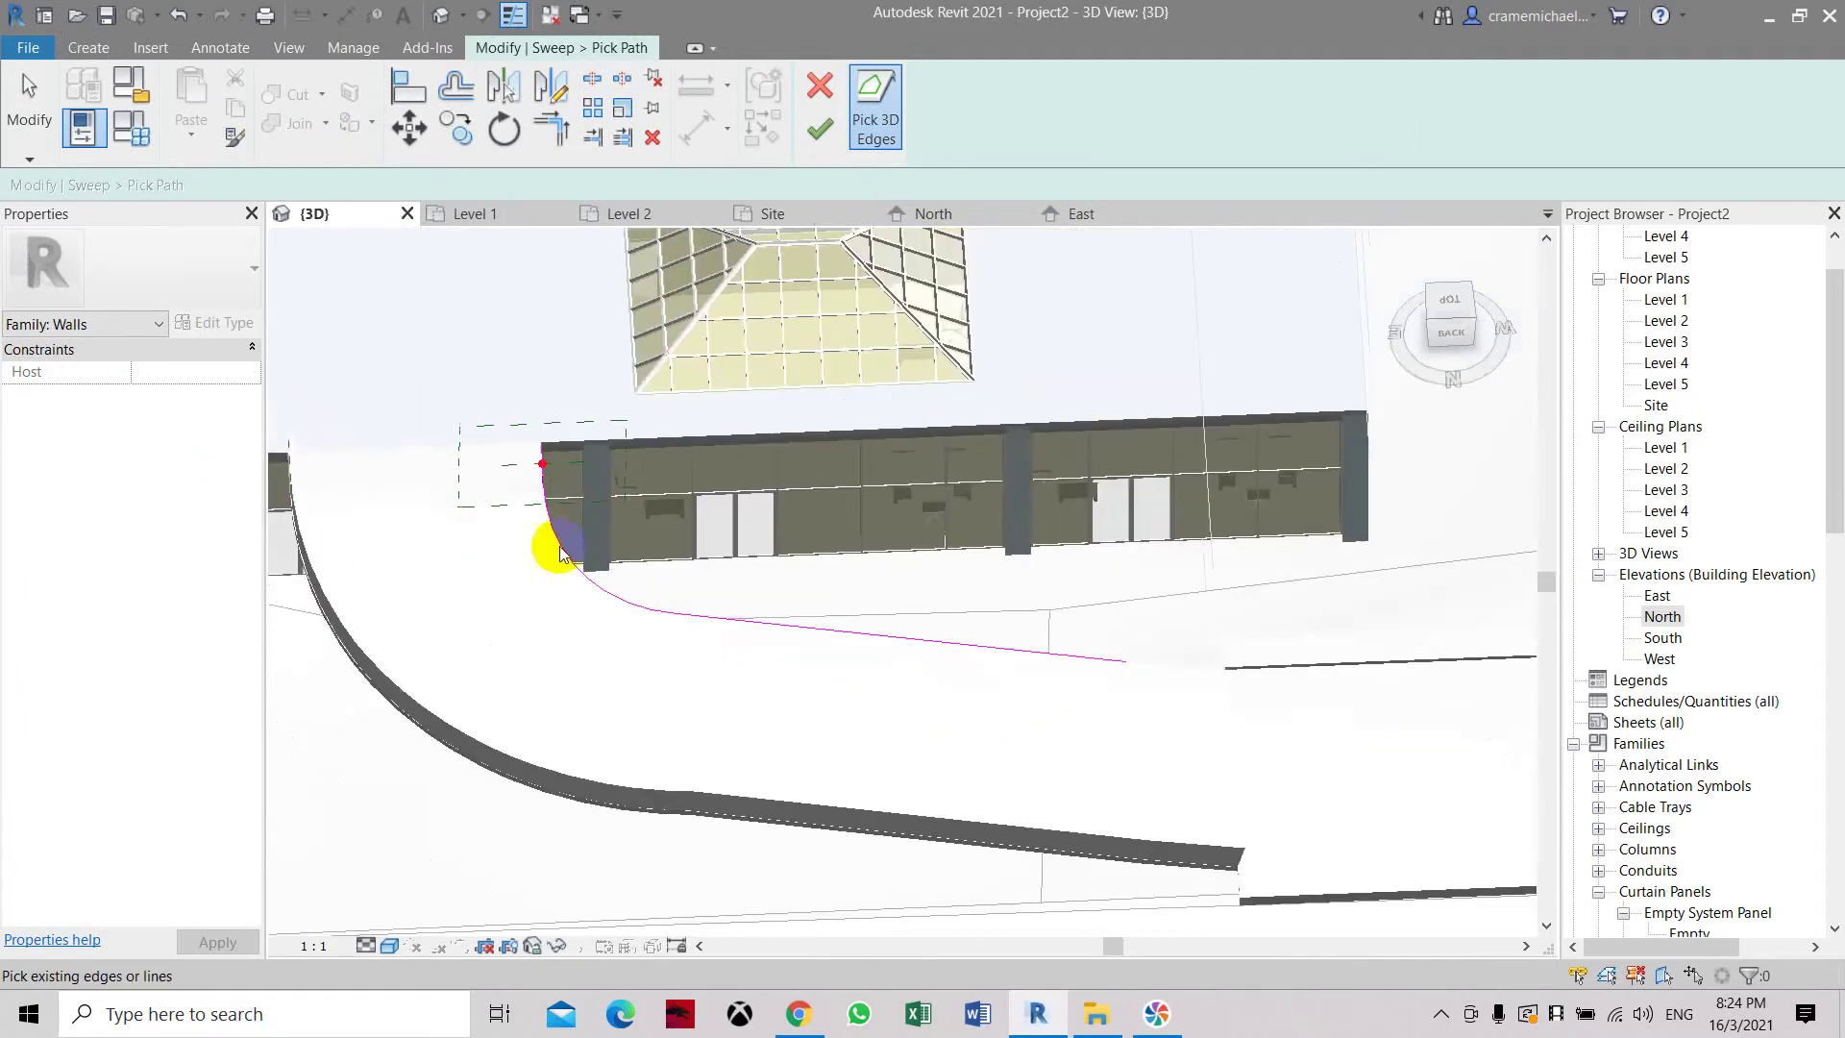
left_click(1184, 672)
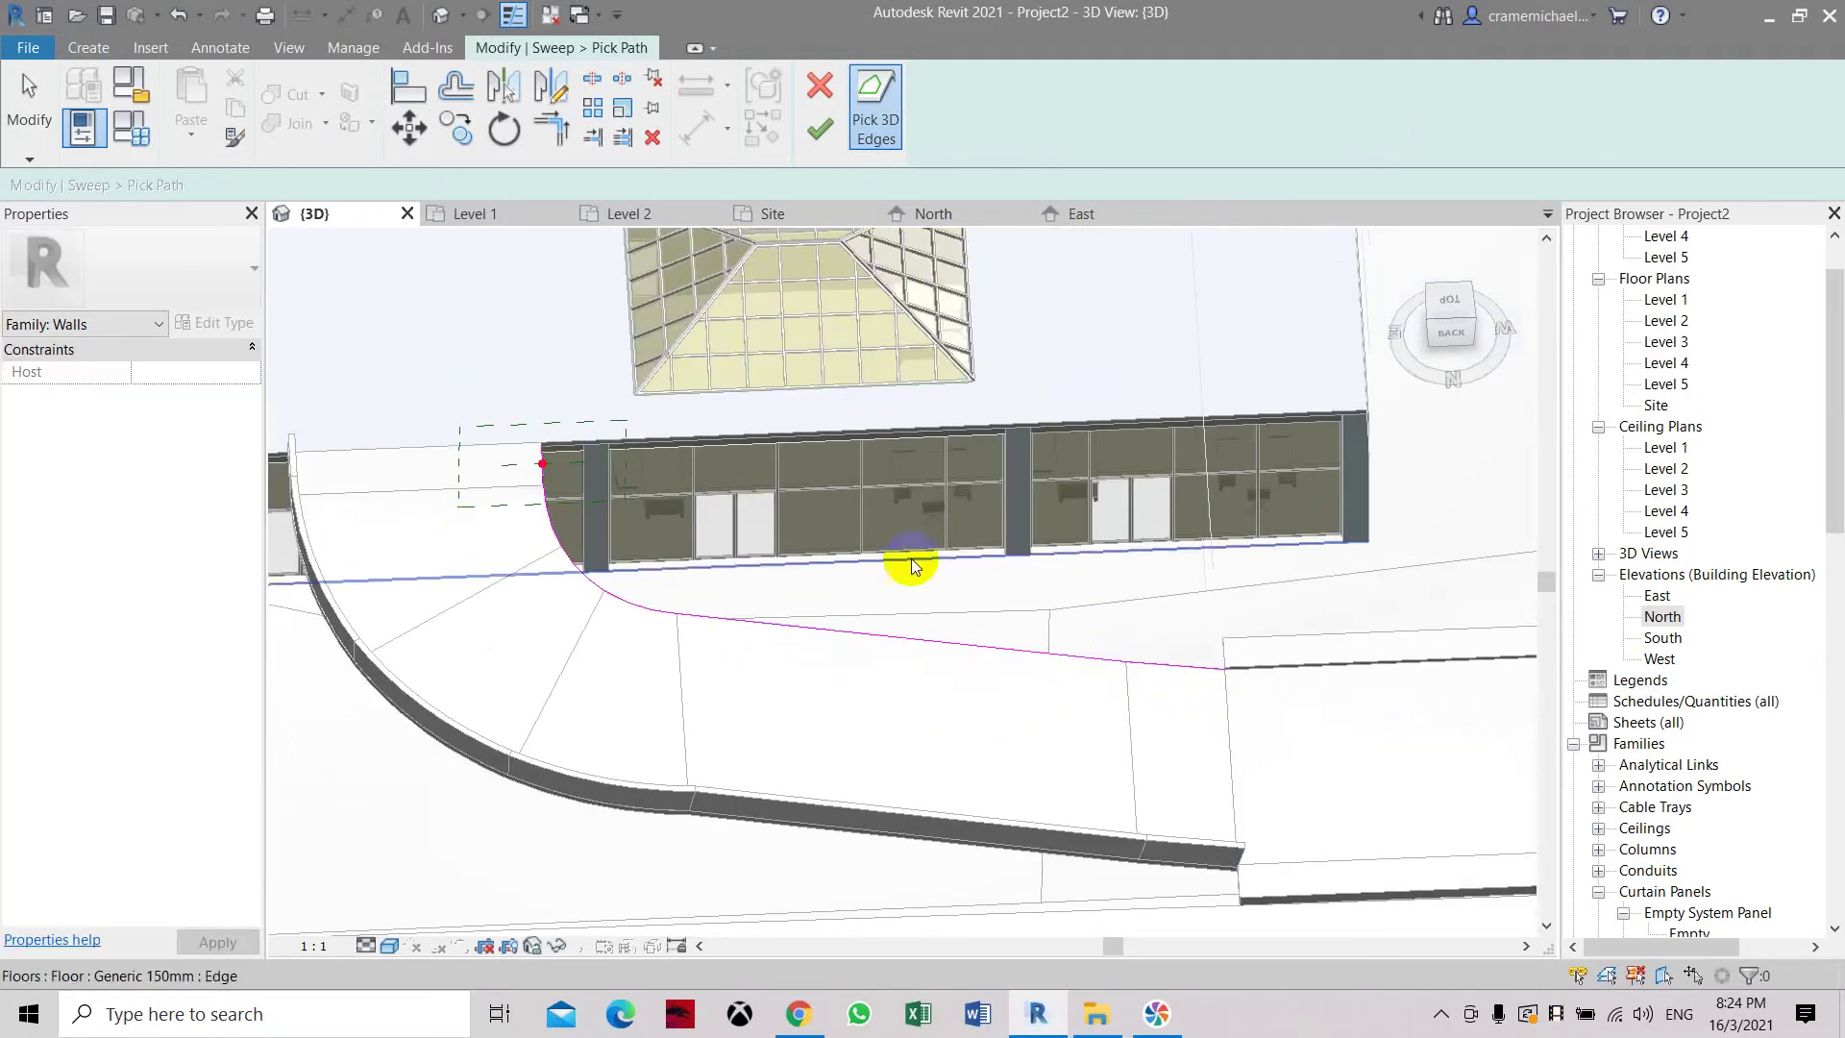
scroll(576, 495, "up", 2)
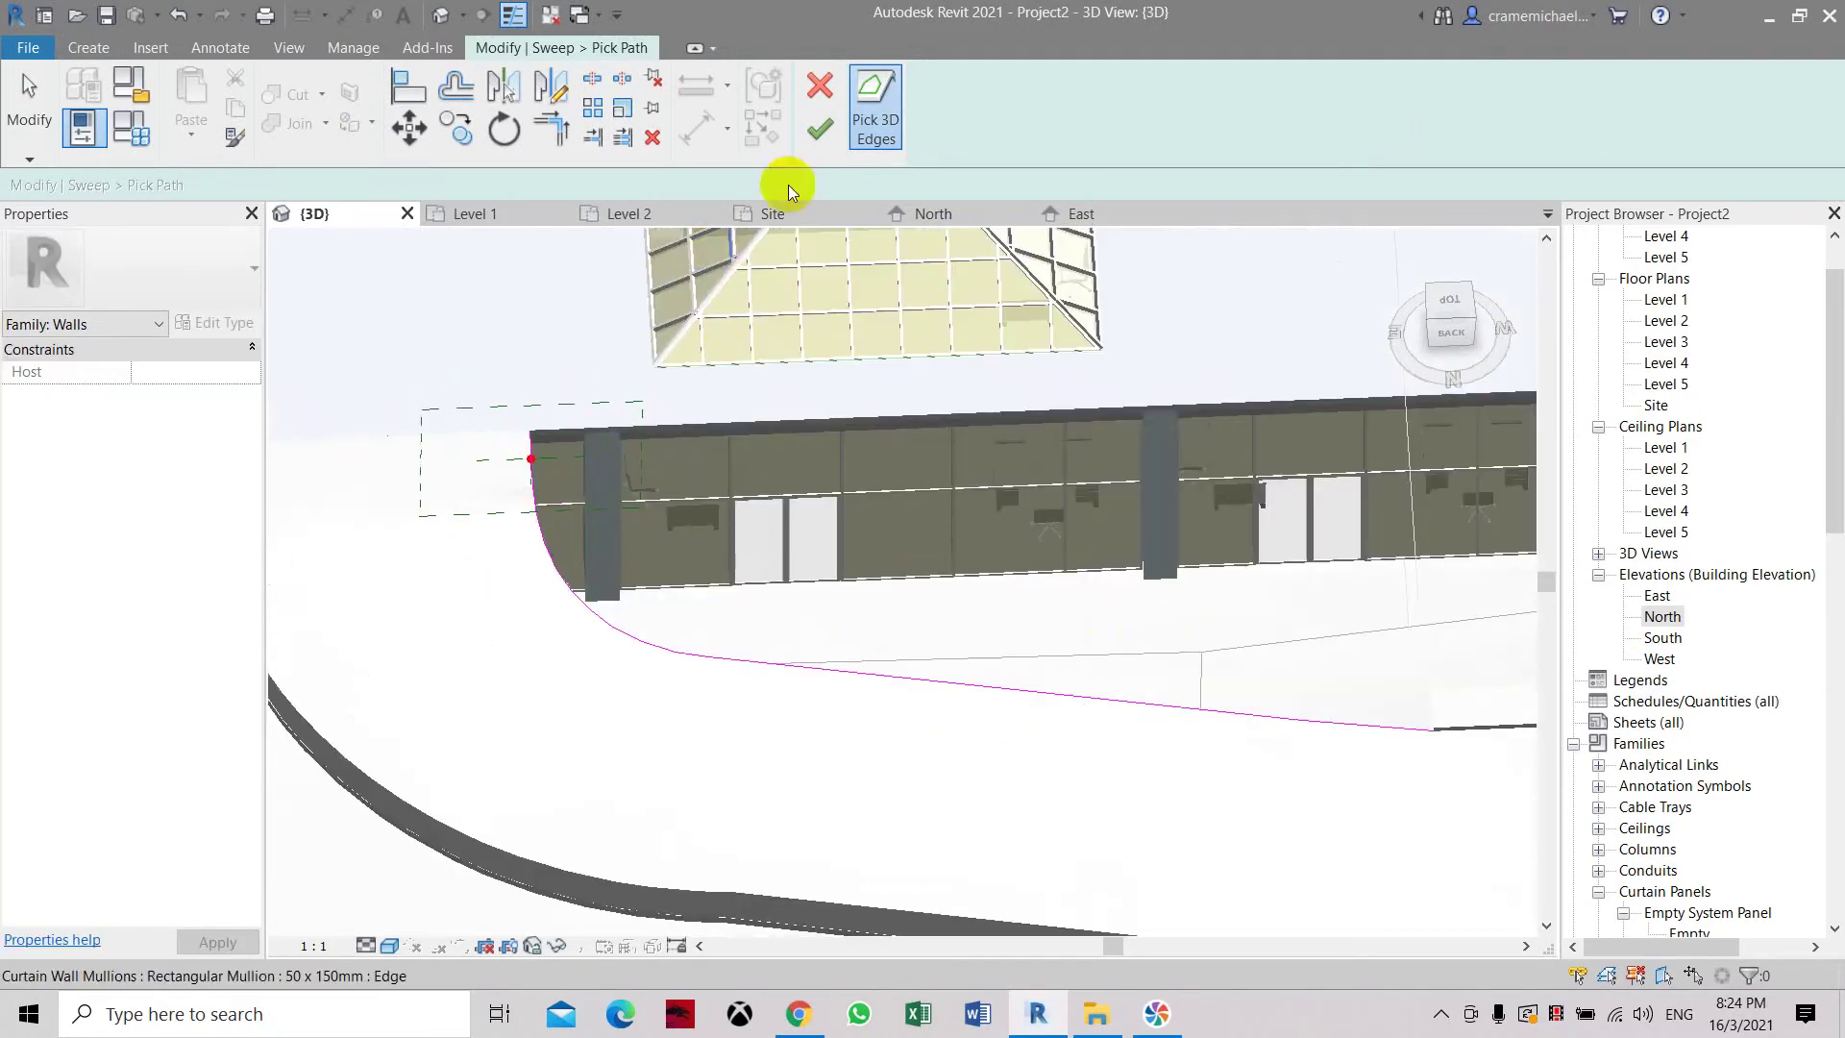
left_click(822, 135)
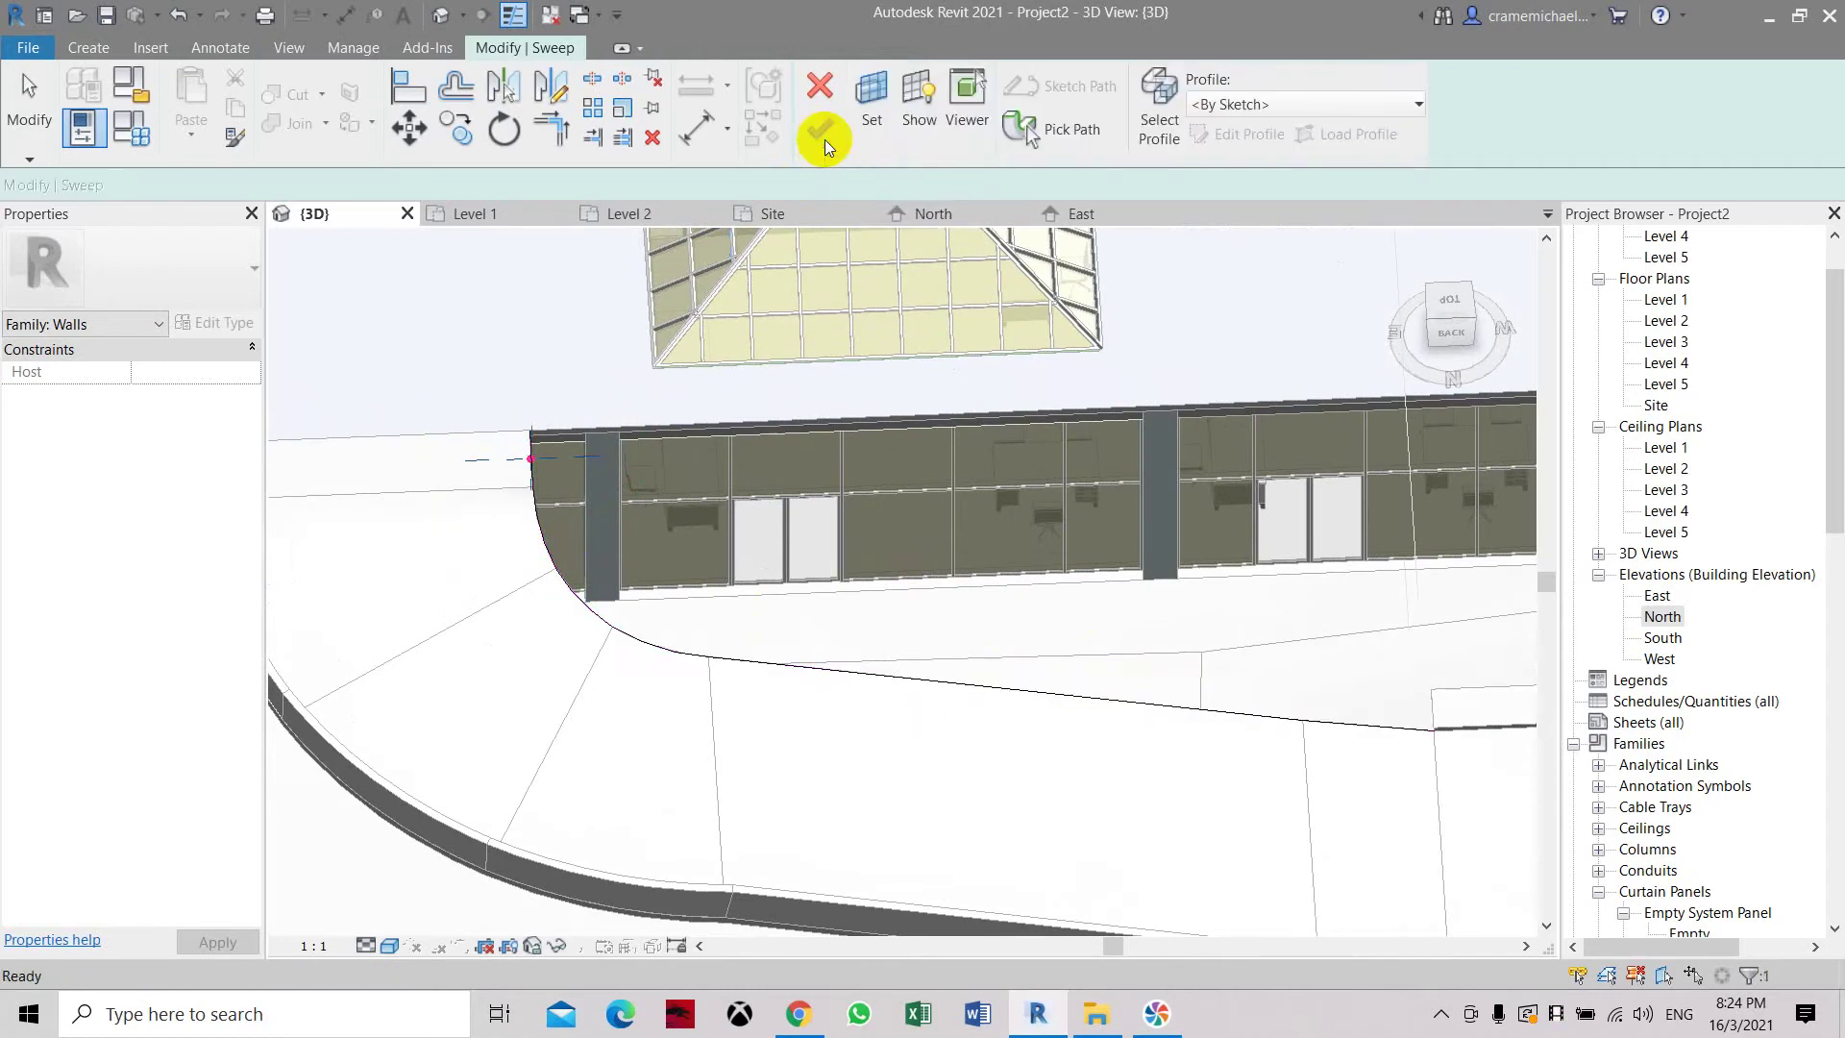
Start editing the sweep profile and sketch a rectangle about 120 mm wide and 920 mm high from the path's profile point.
left_click(1165, 128)
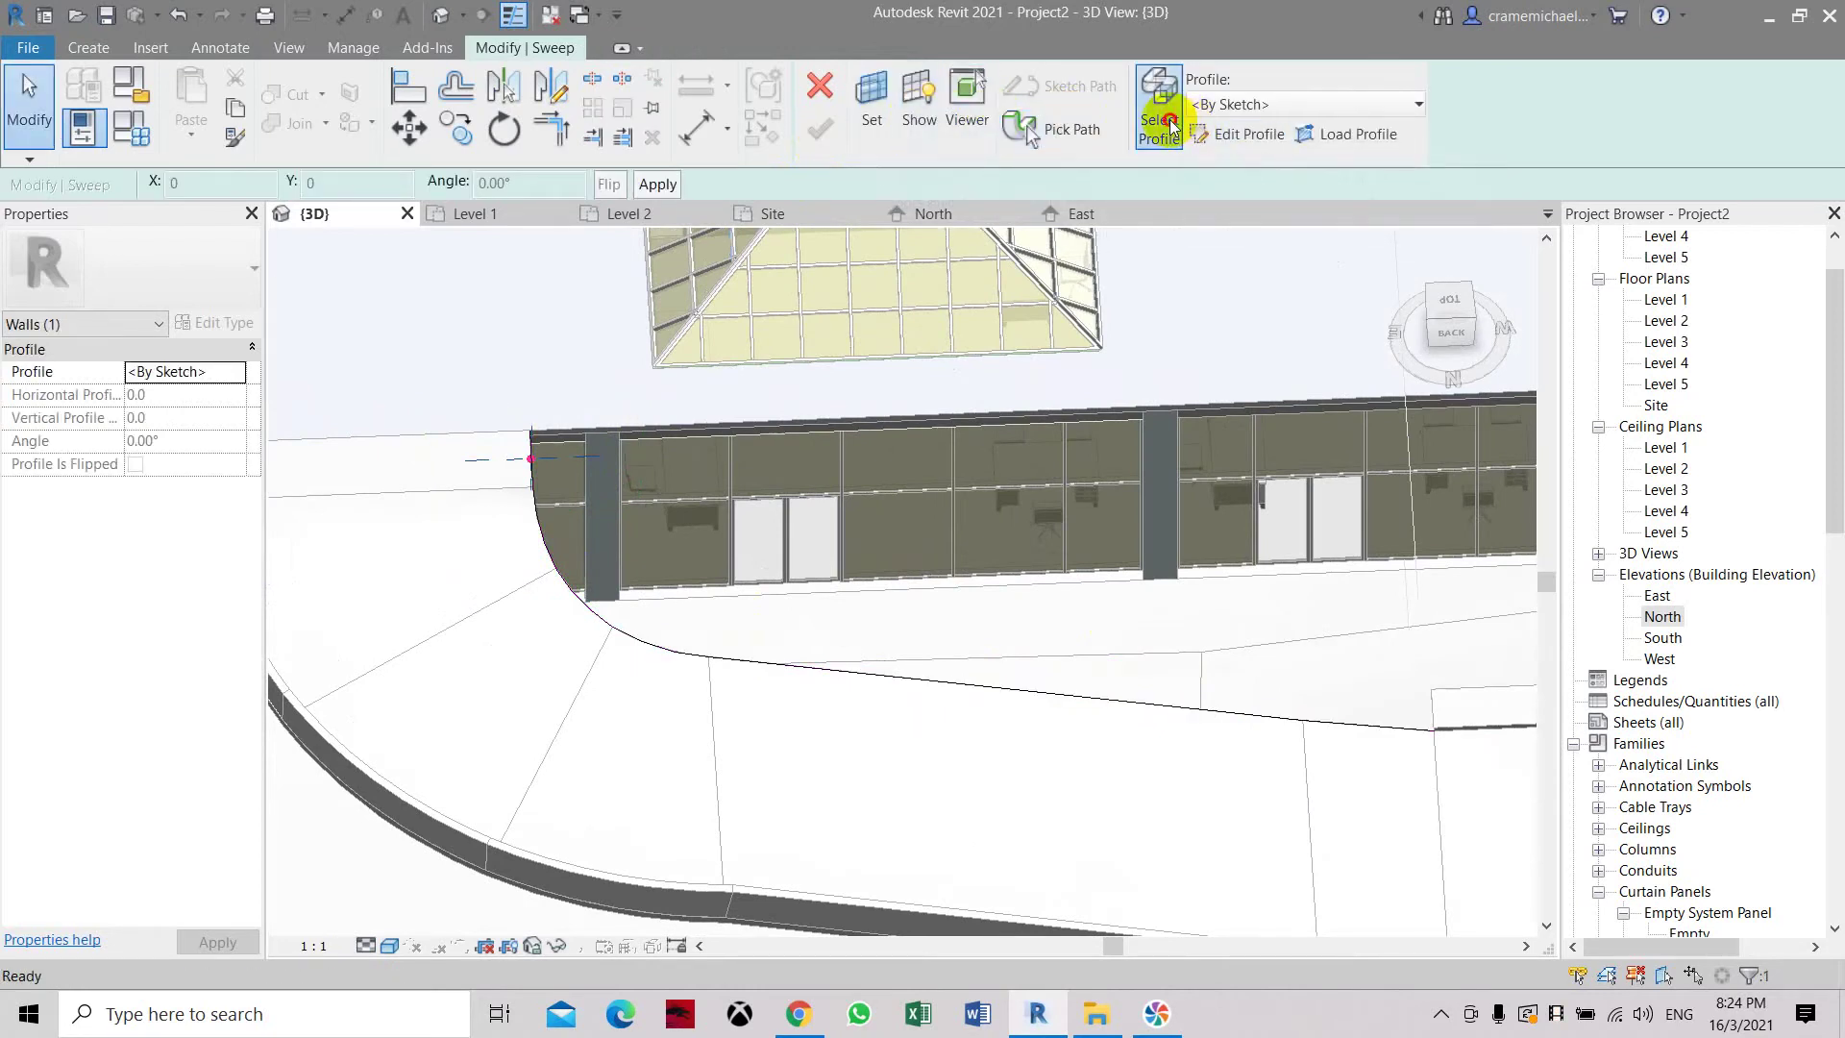
left_click(1217, 134)
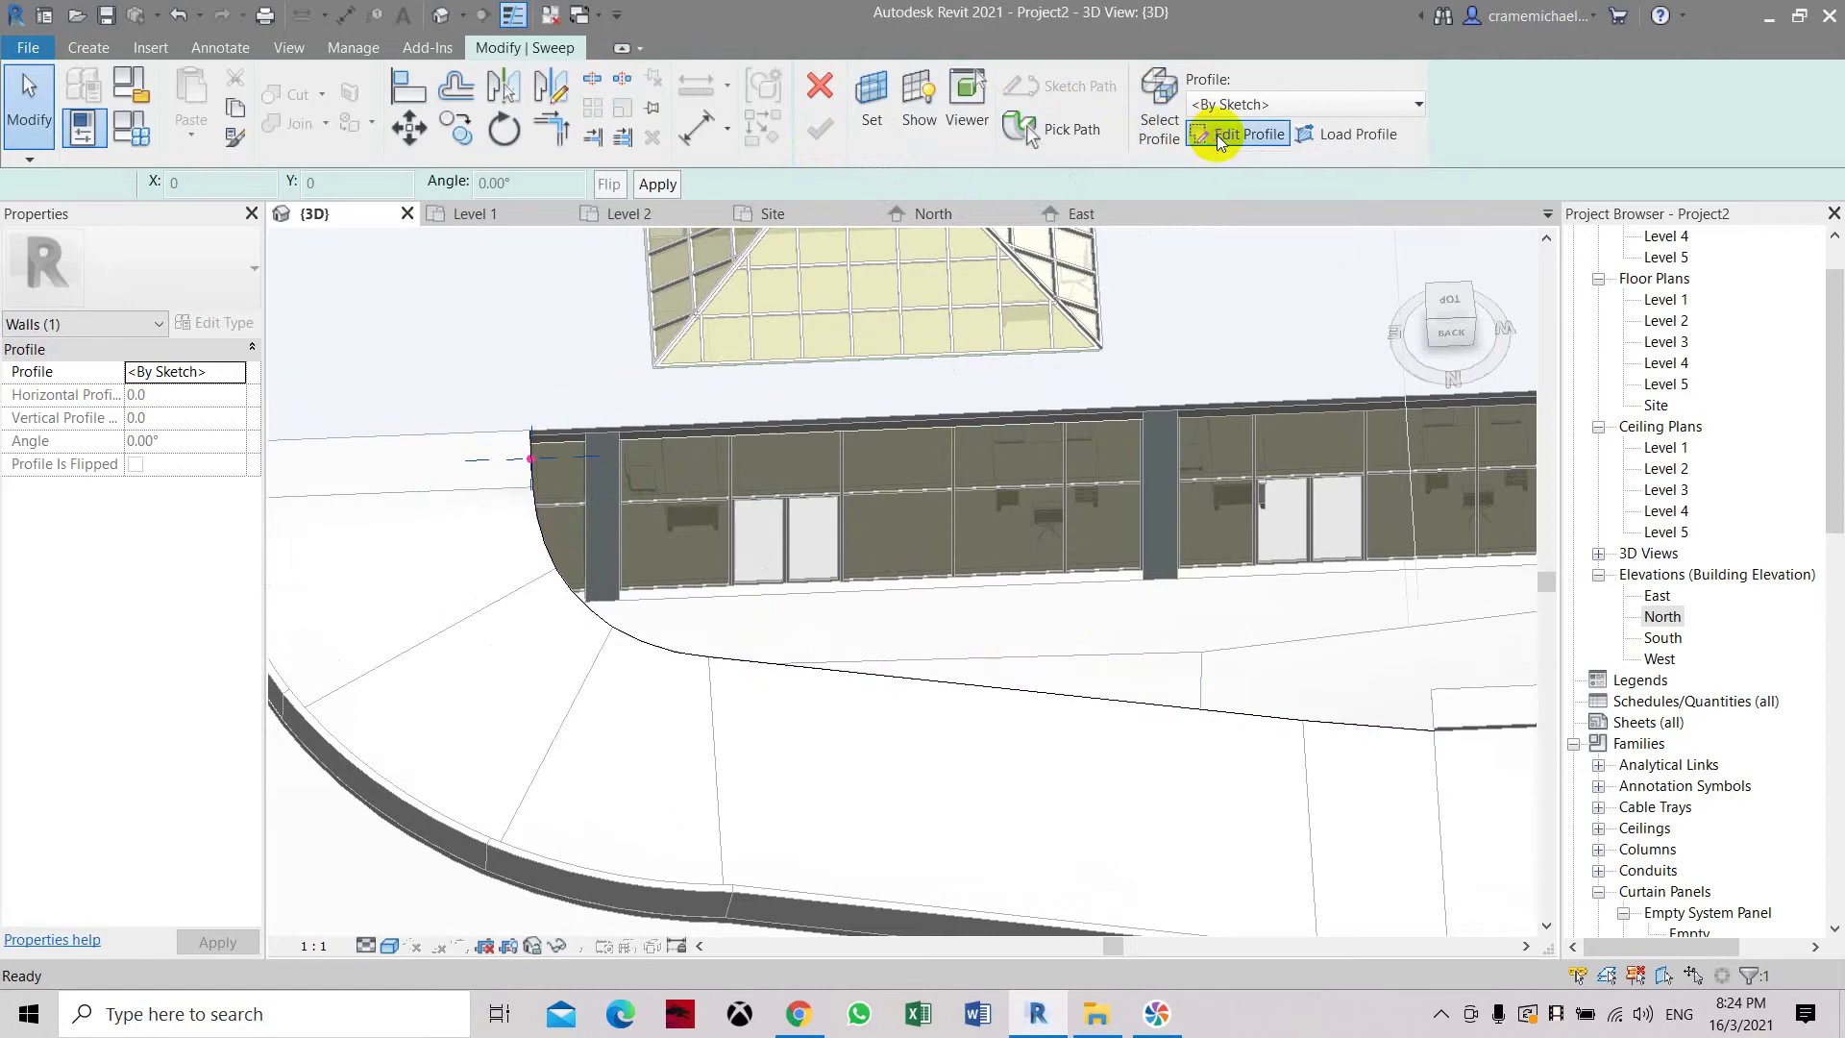
scroll(505, 462, "up", 6)
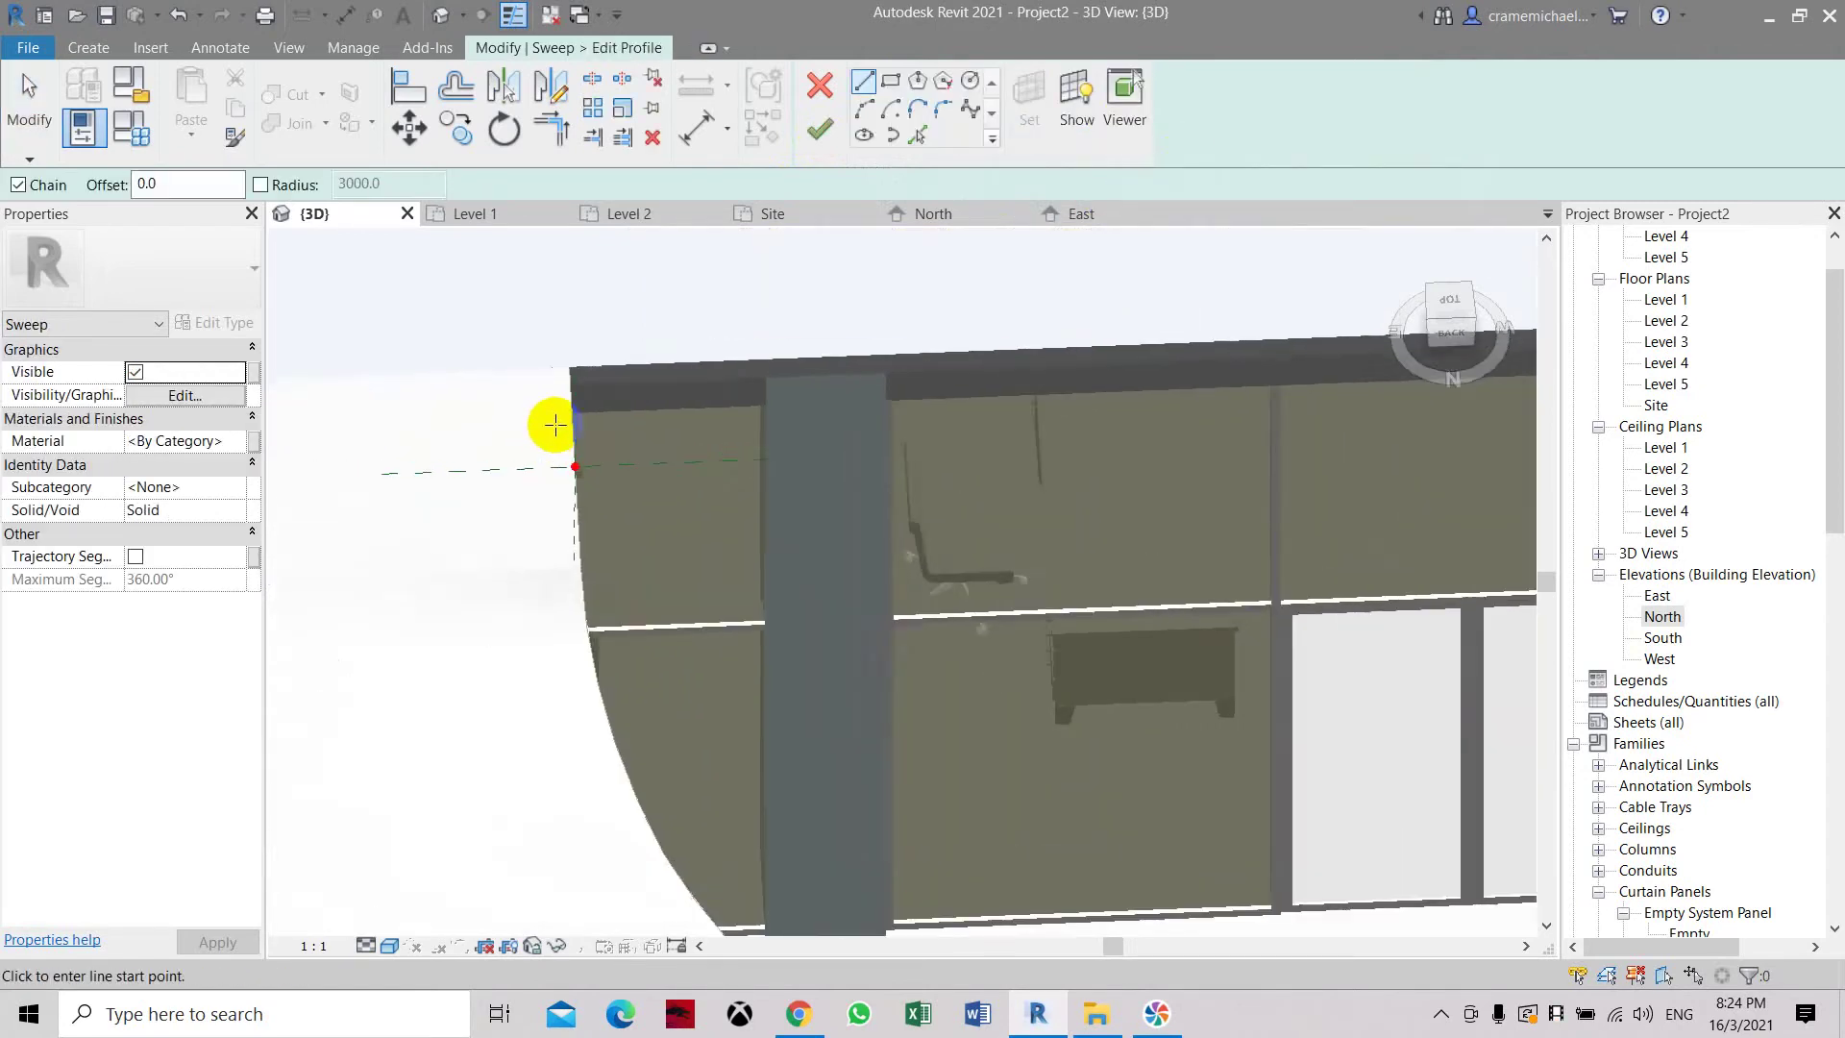
left_click(894, 84)
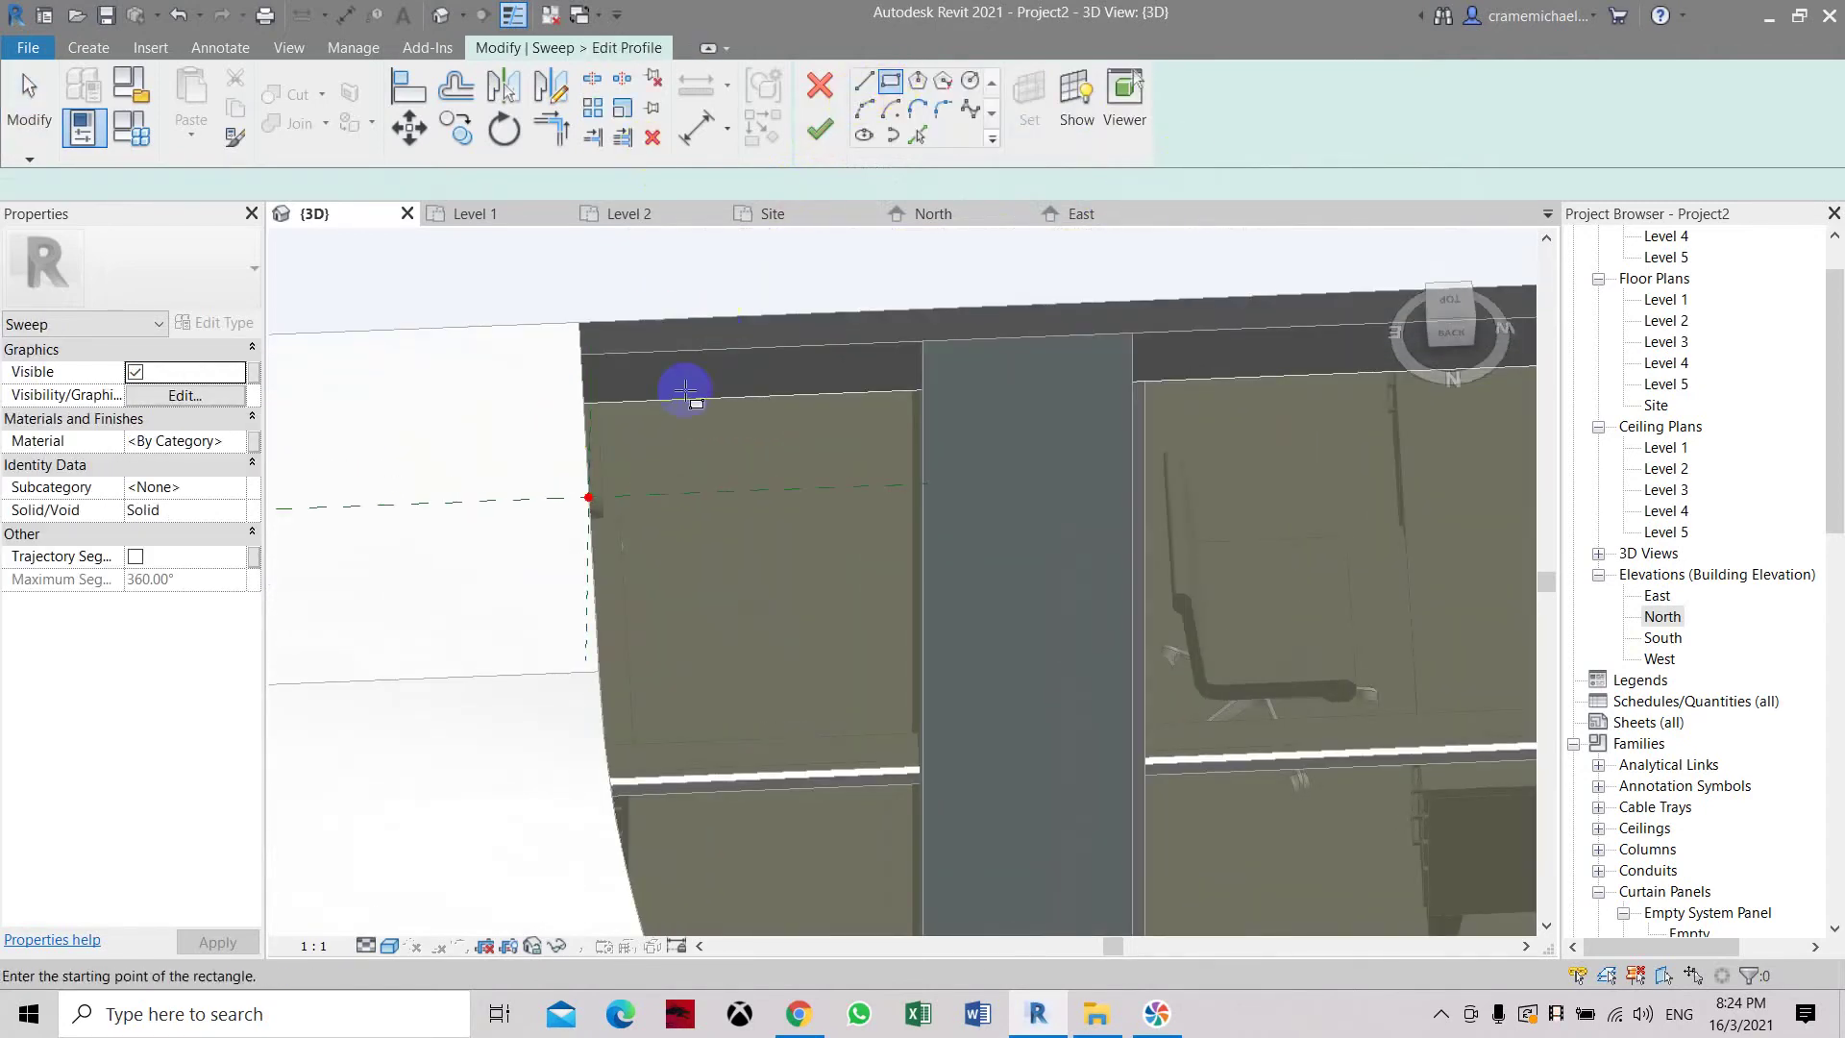
left_click(591, 492)
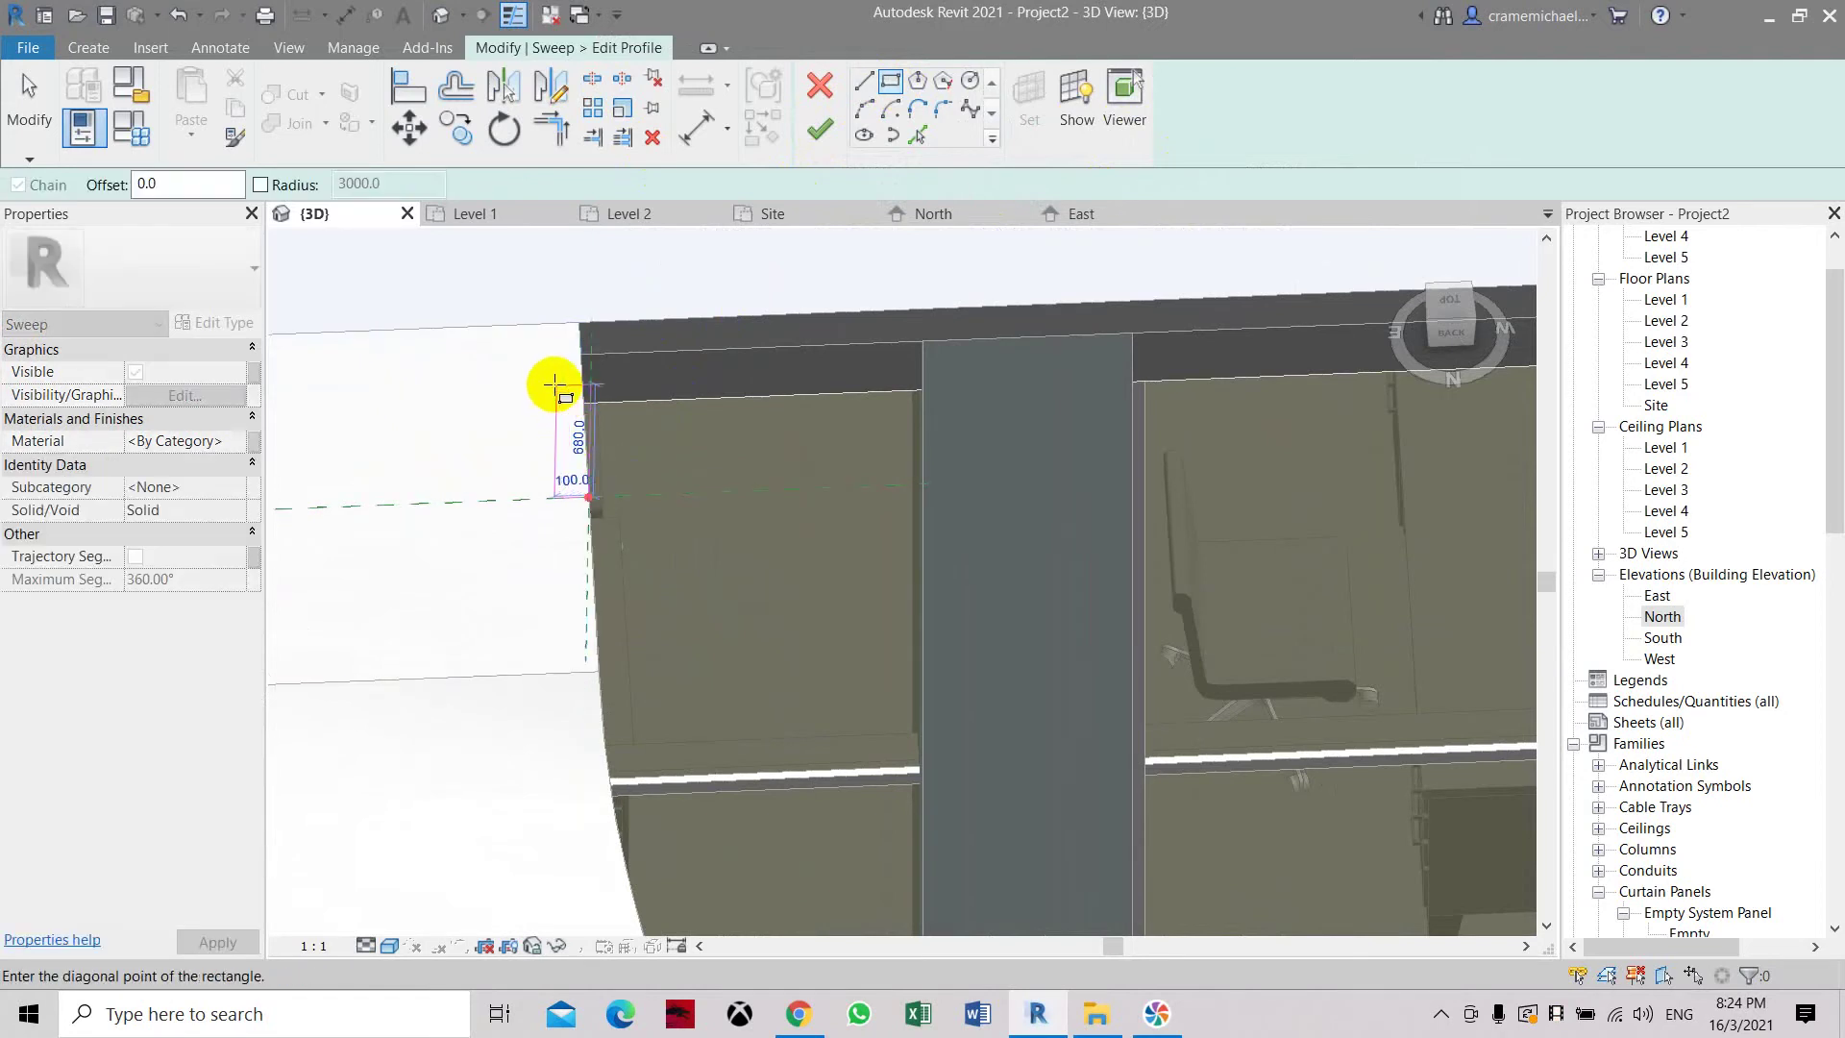
scroll(548, 350, "up", 2)
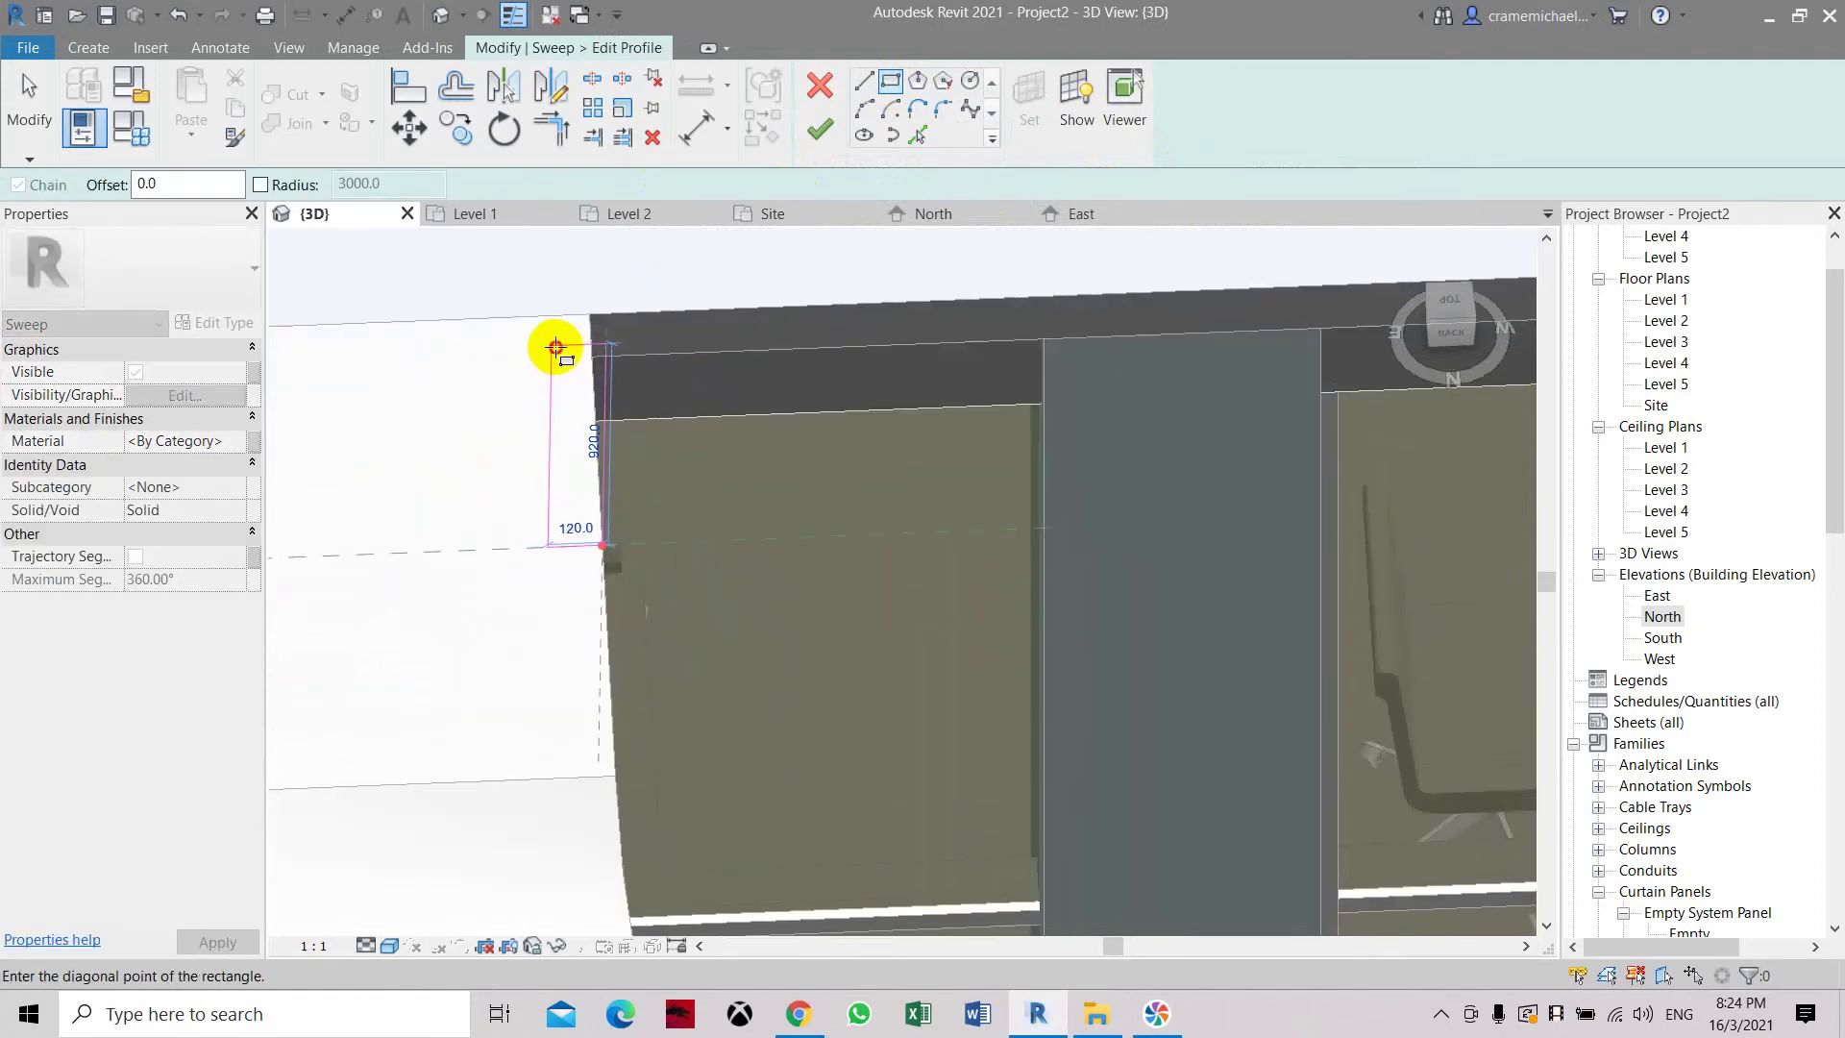
left_click(555, 348)
Set the profile rectangle's height to 900 mm and its width to 150 mm.
left_click(485, 450)
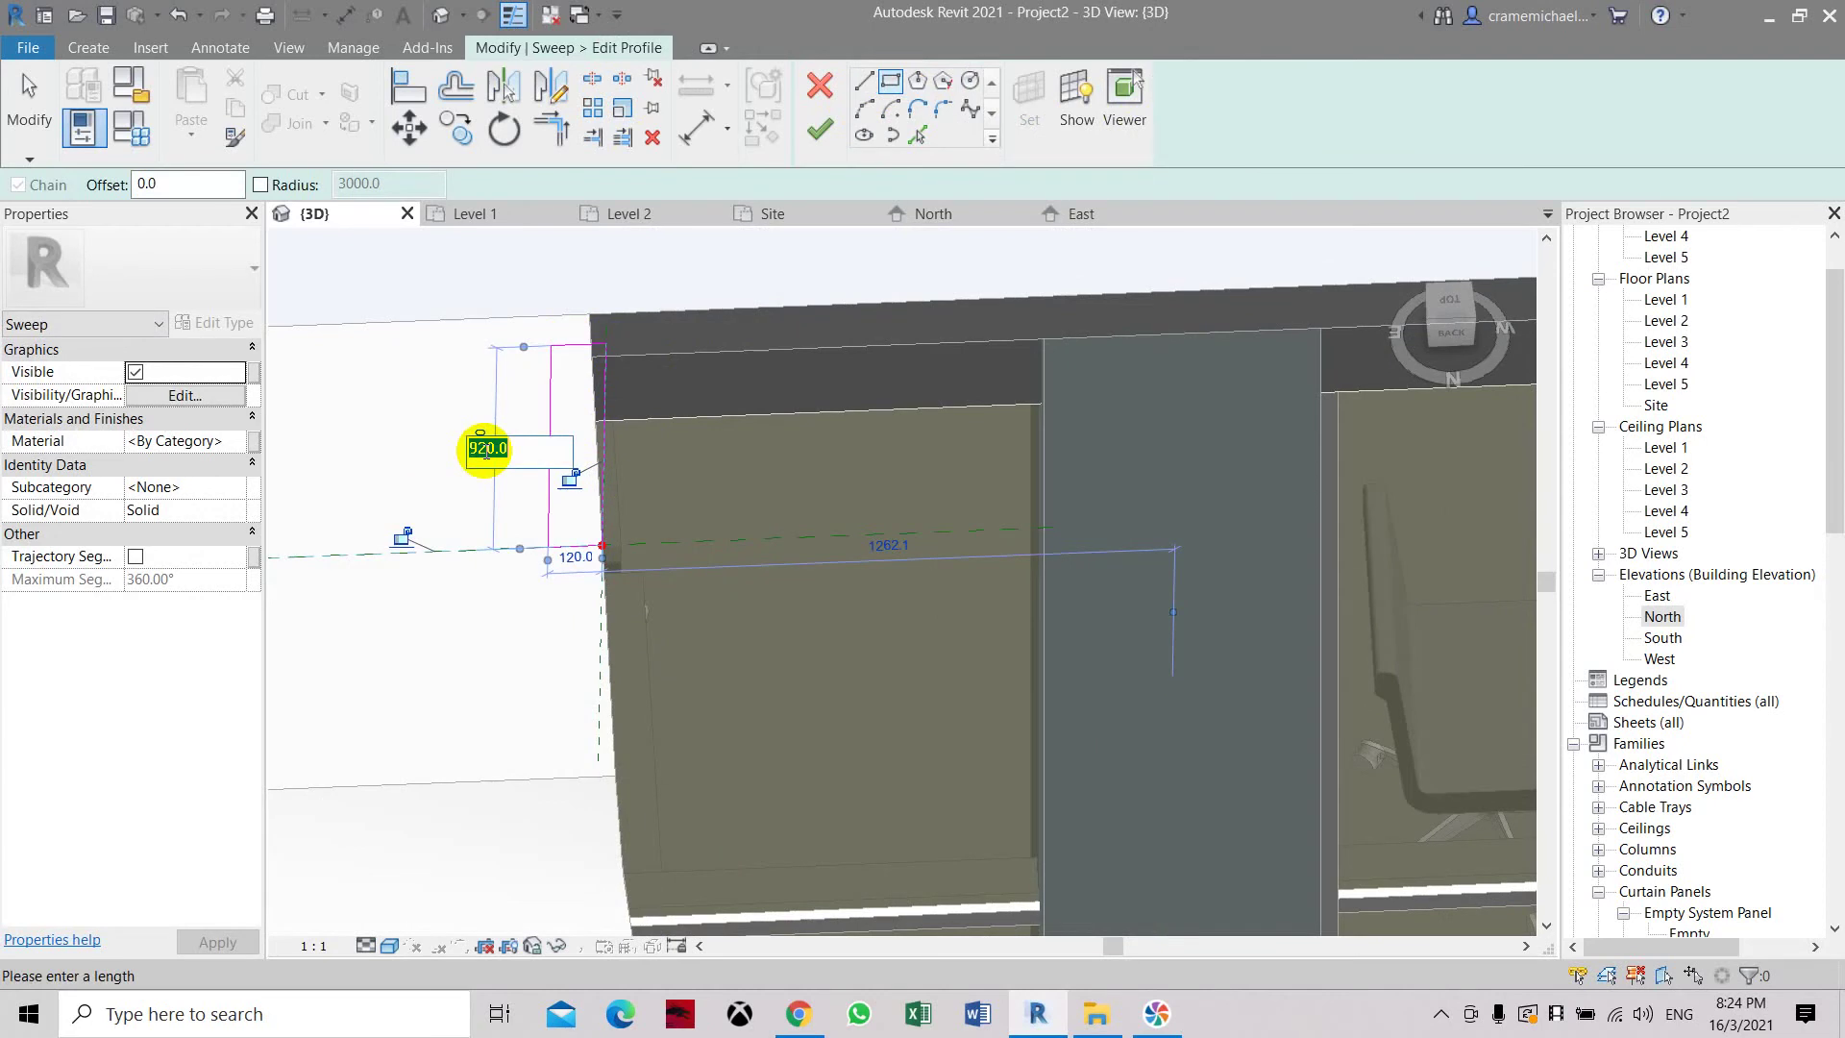
type("900")
key("Return")
left_click(575, 557)
left_click(576, 557)
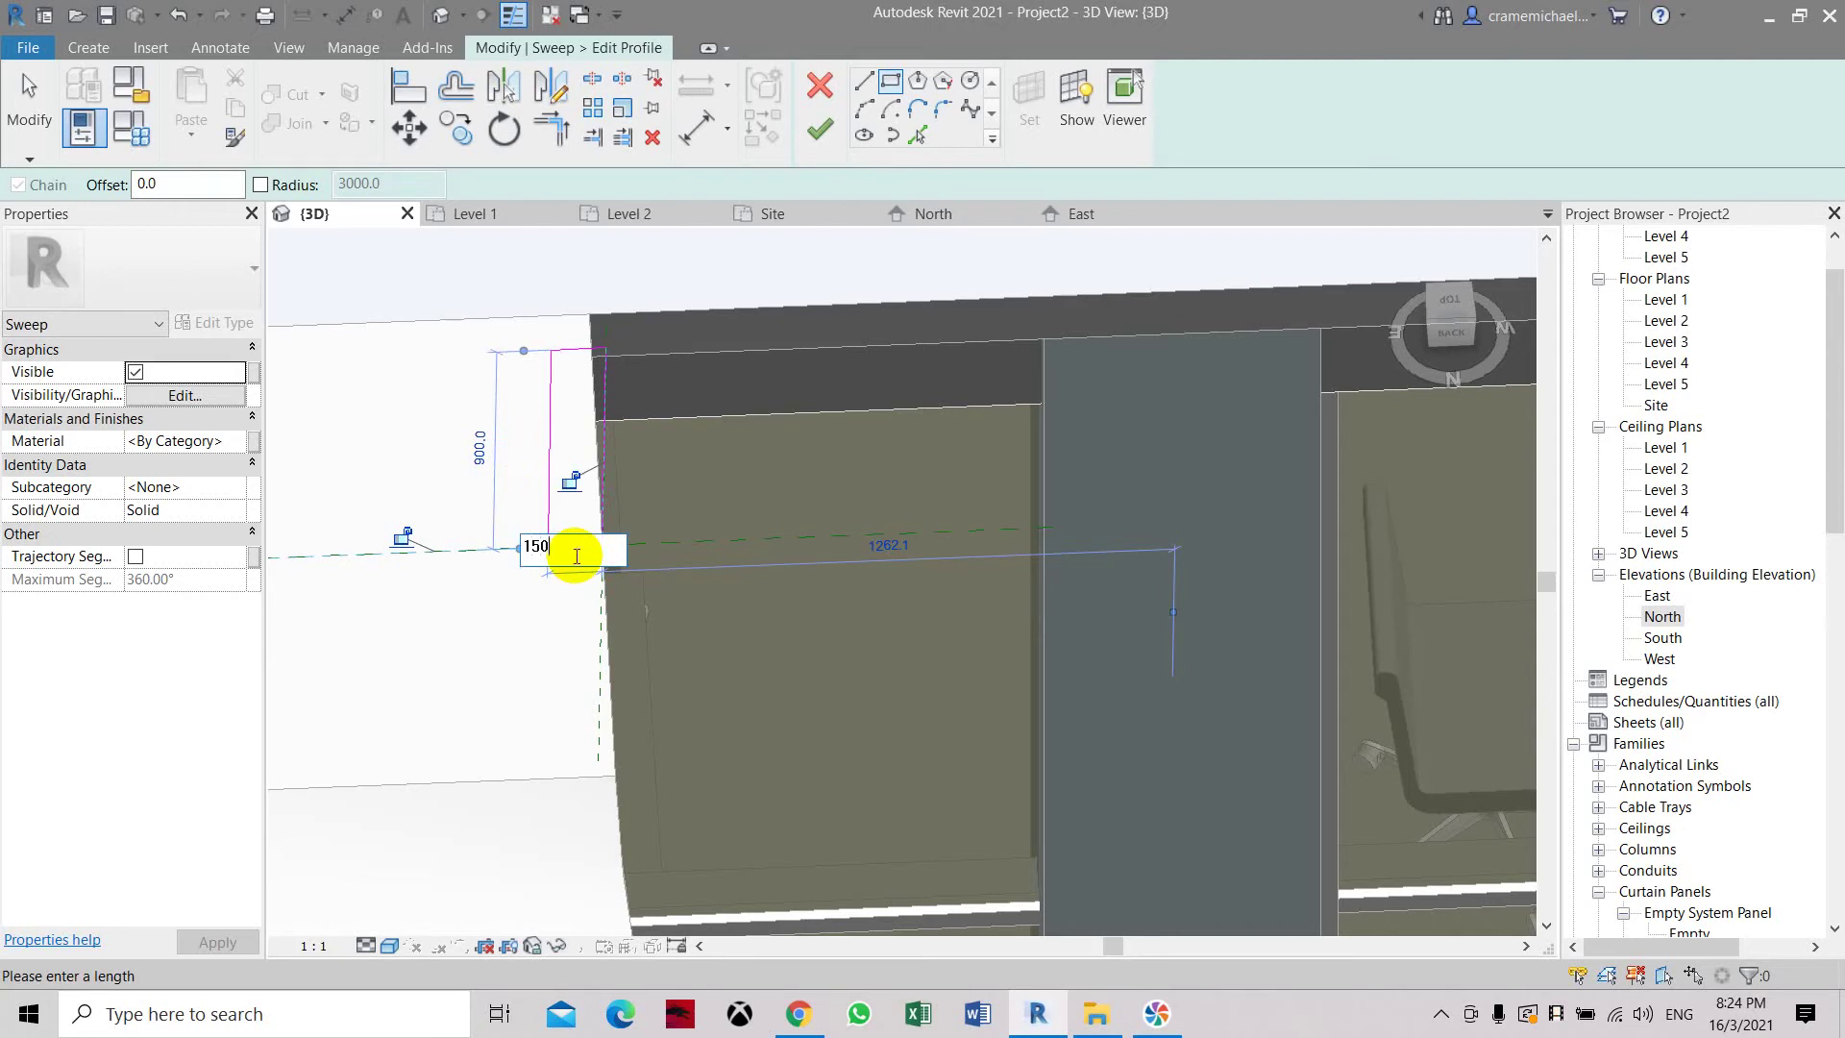
key("Return")
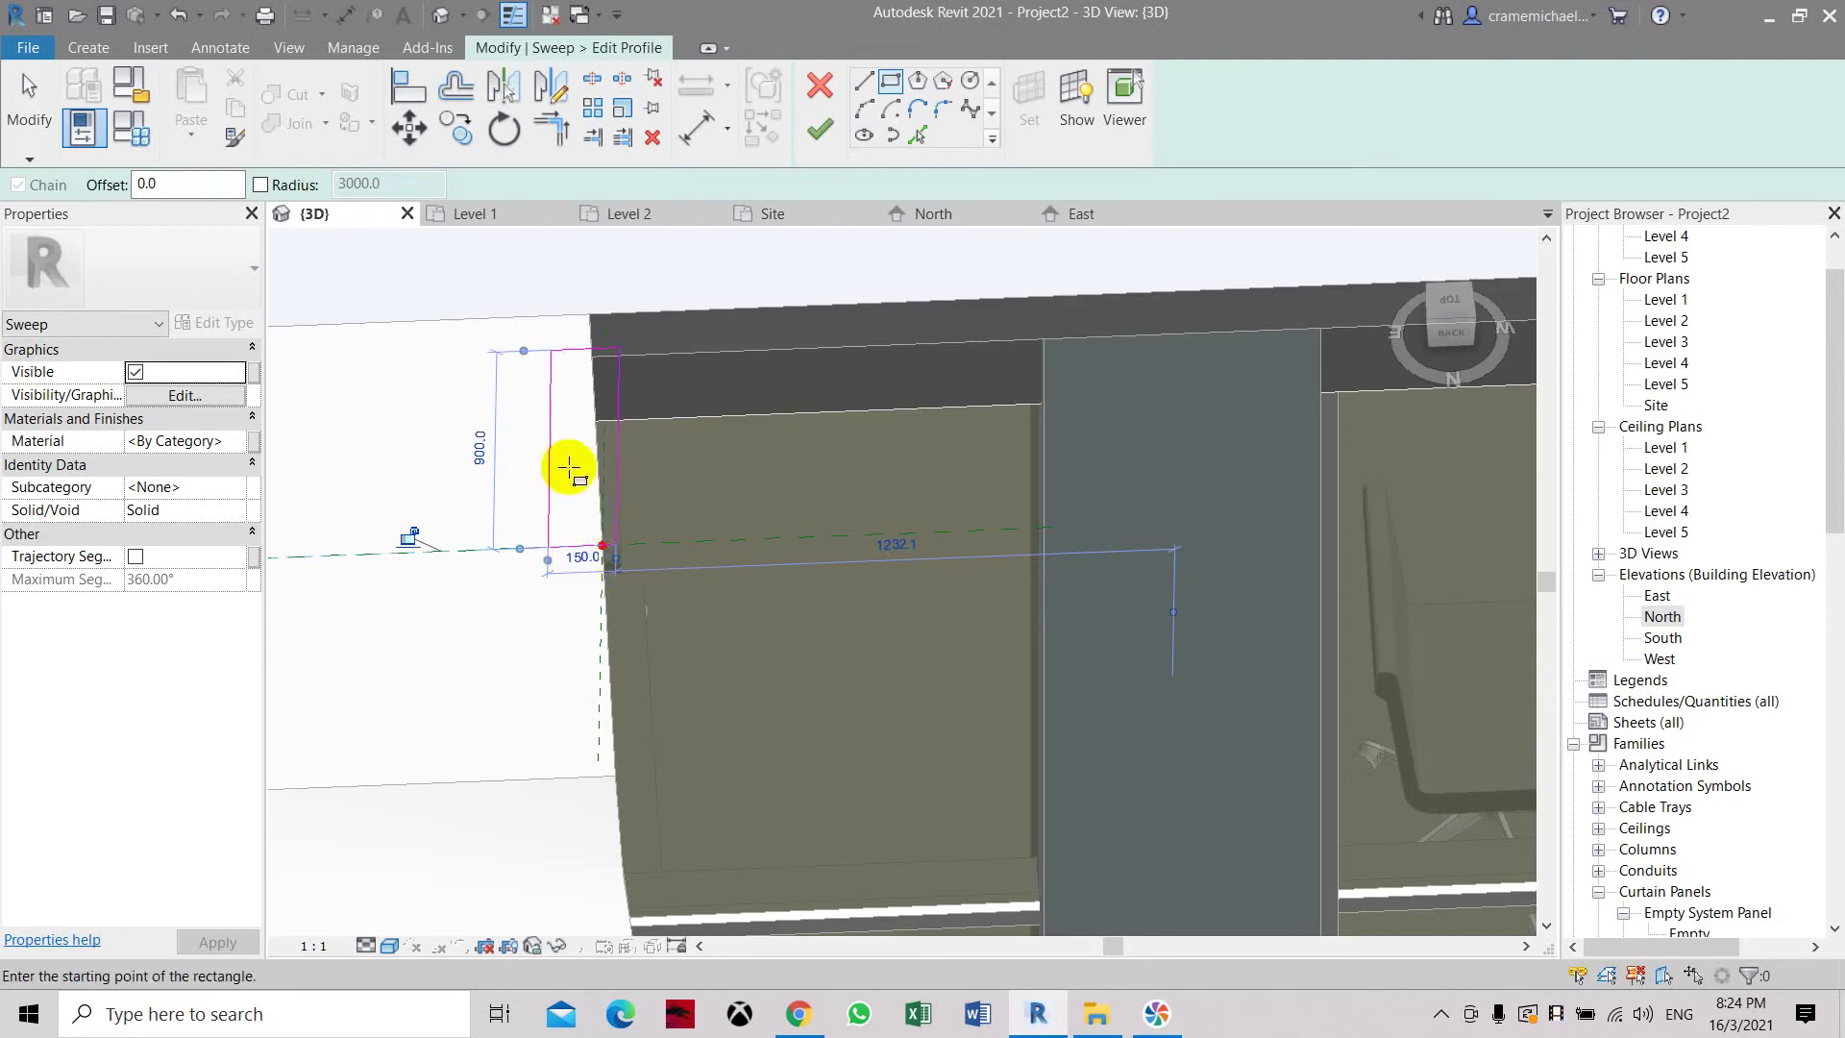
Move the rectangle's vertical edge nearest the building back in line with the path's profile point.
left_click(425, 134)
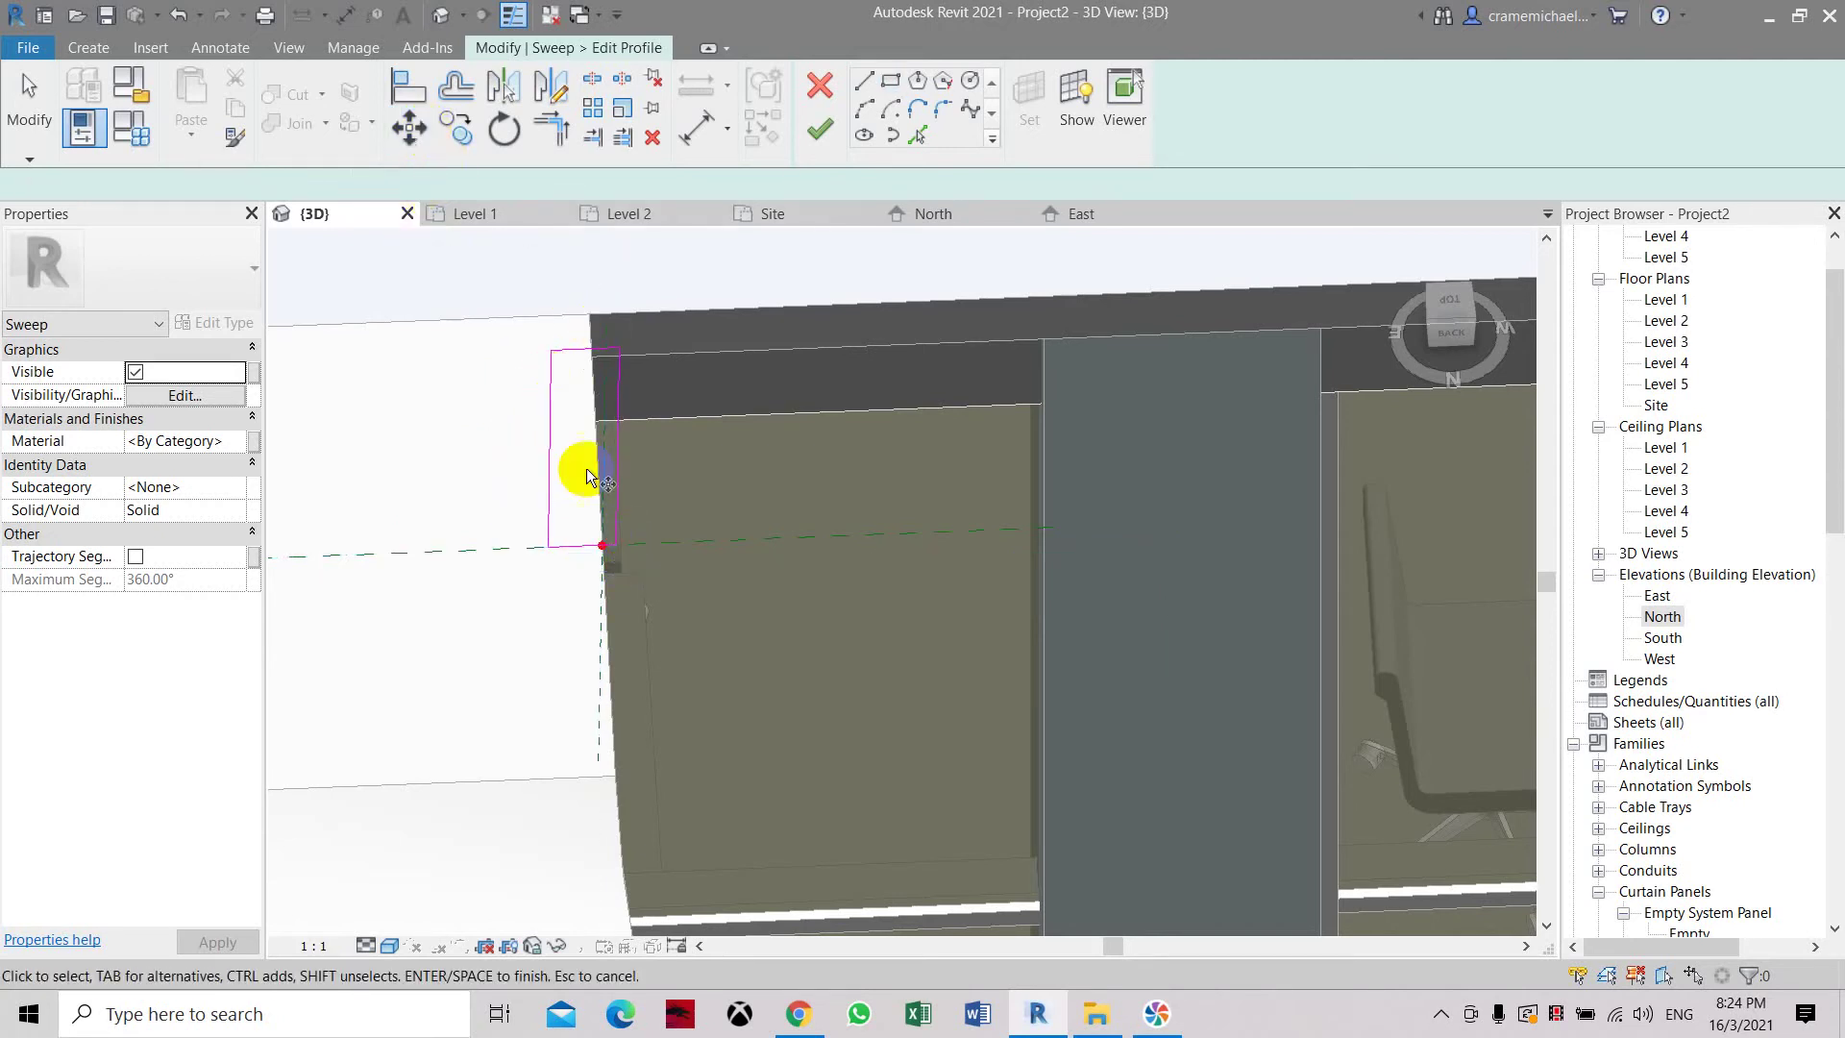
left_click(617, 541)
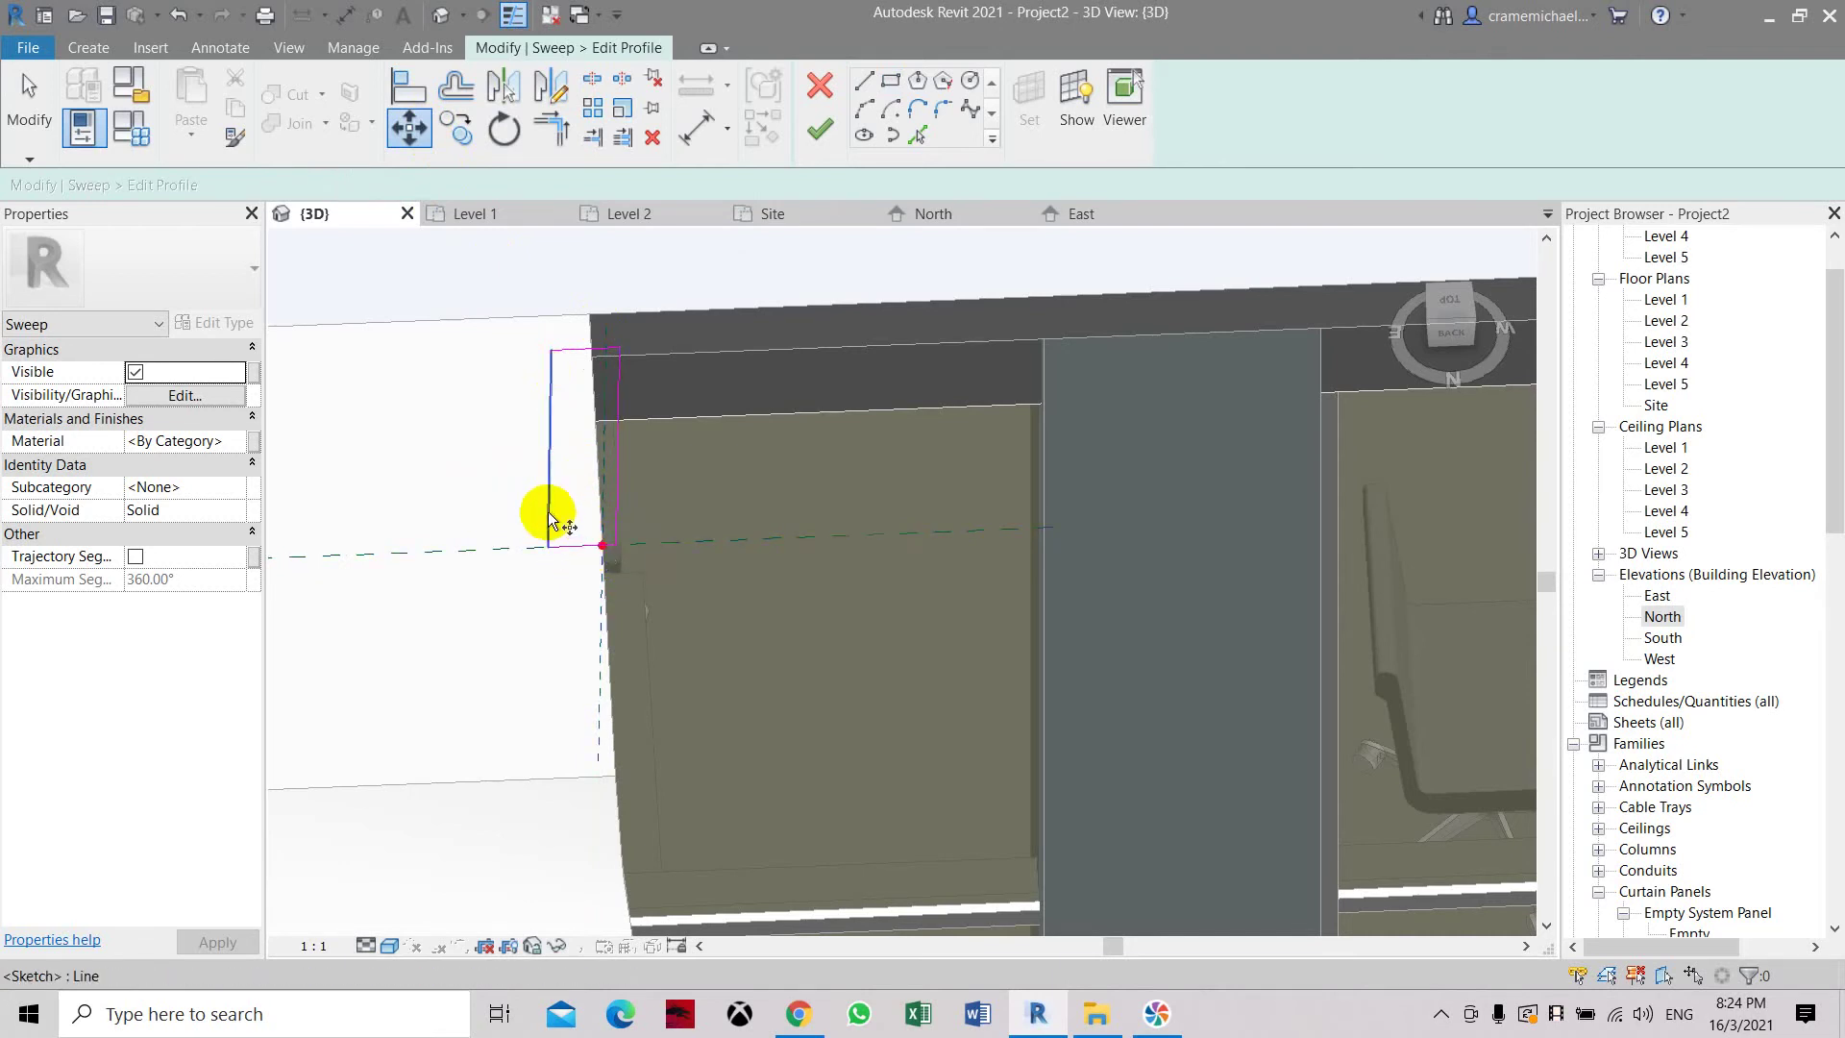
left_click(605, 545)
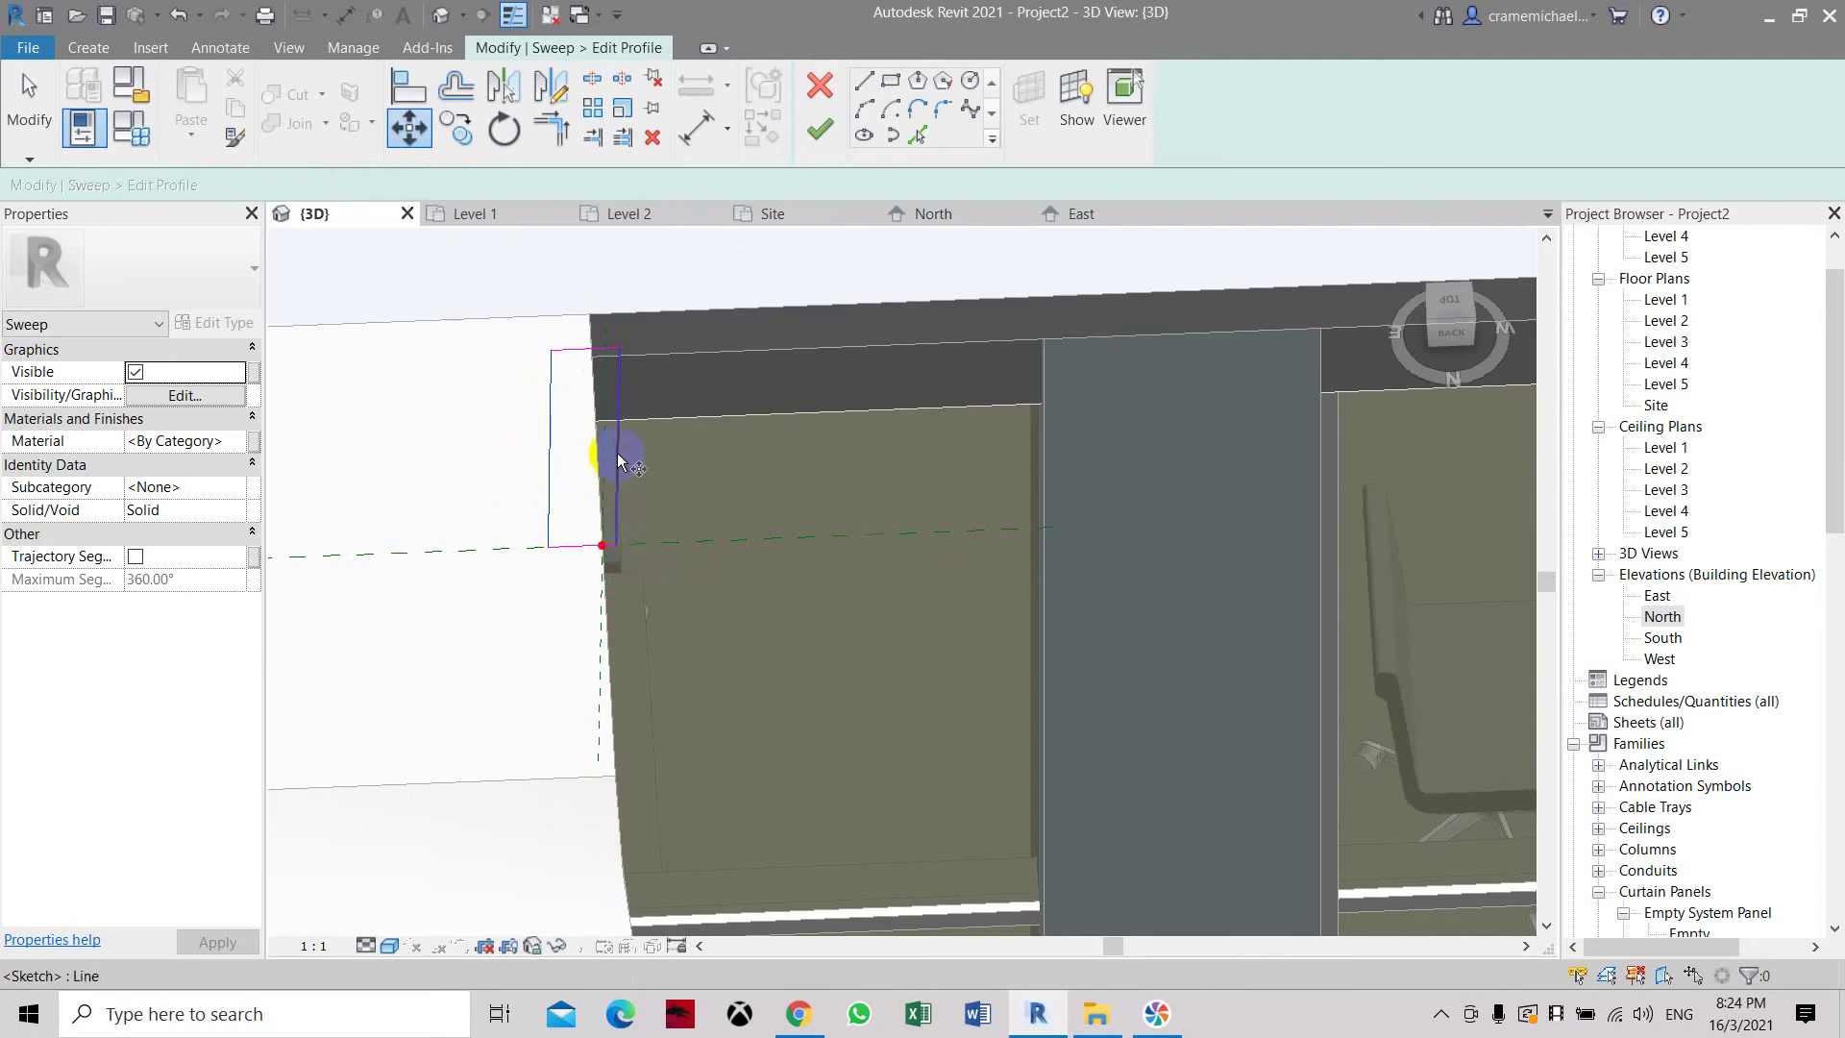
left_click(619, 362)
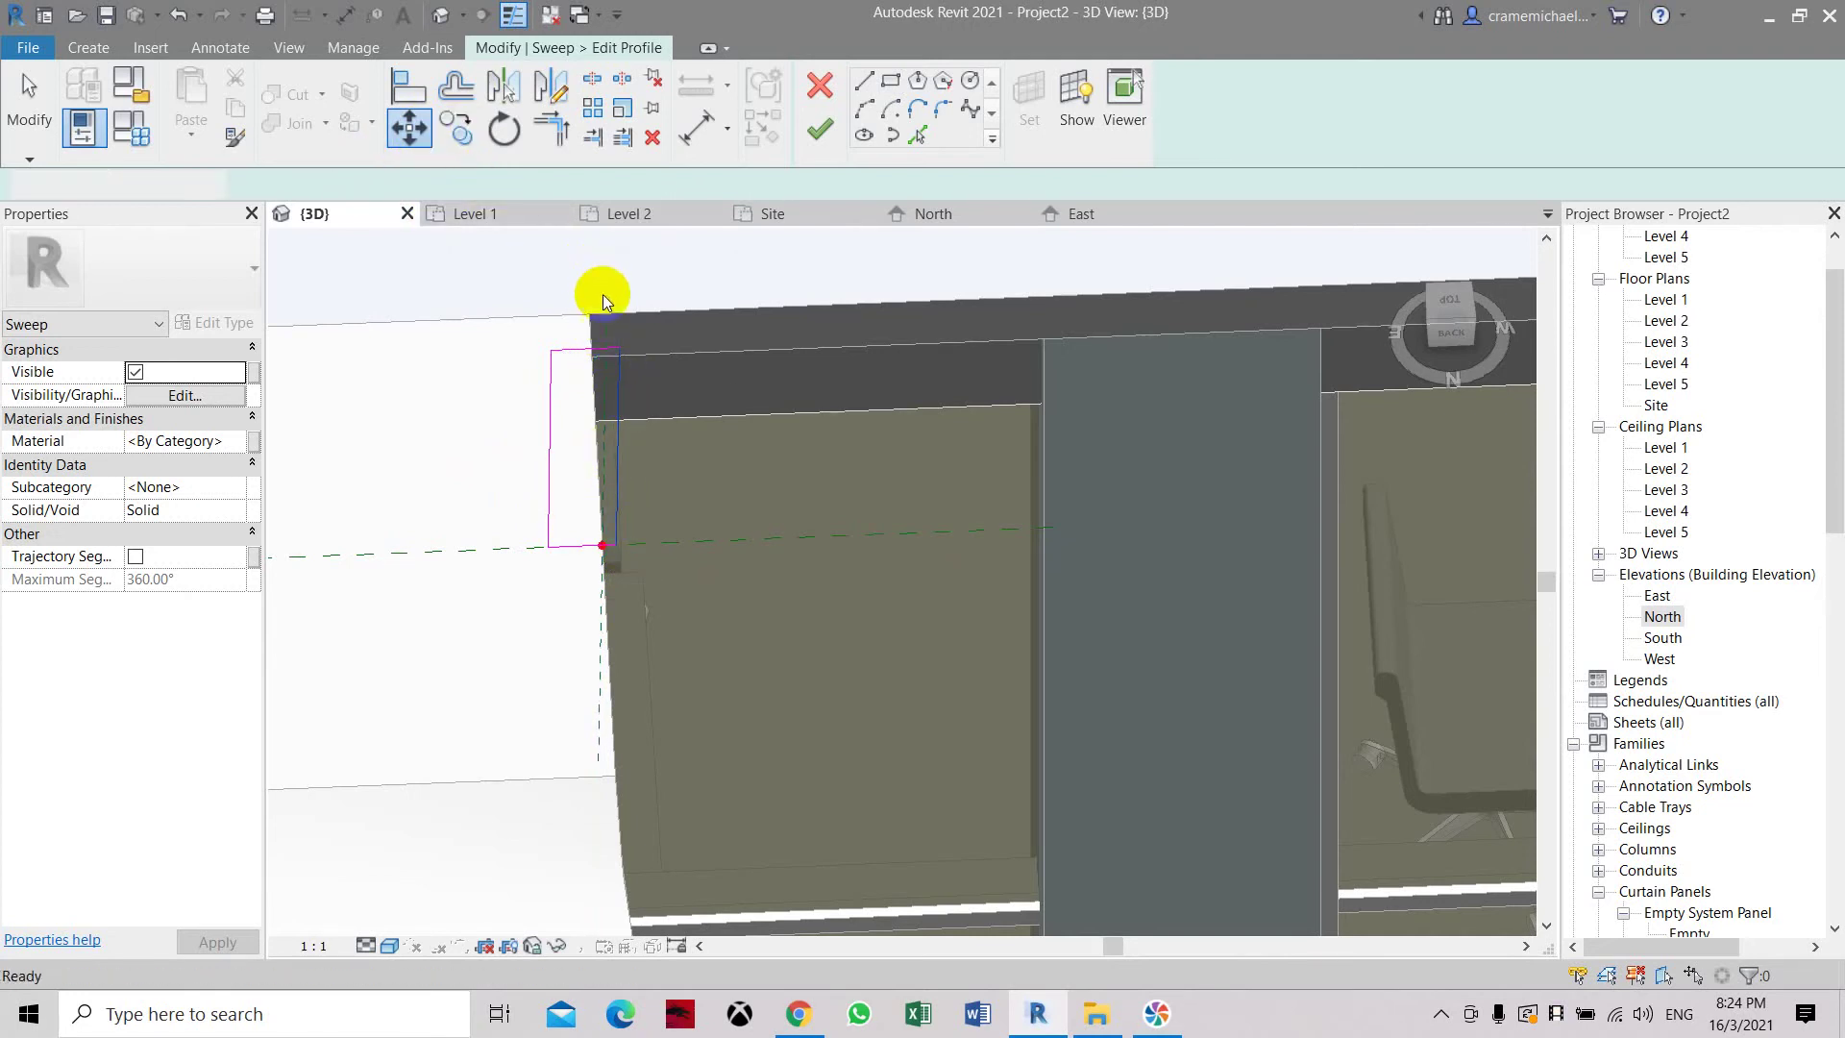
left_click(607, 412)
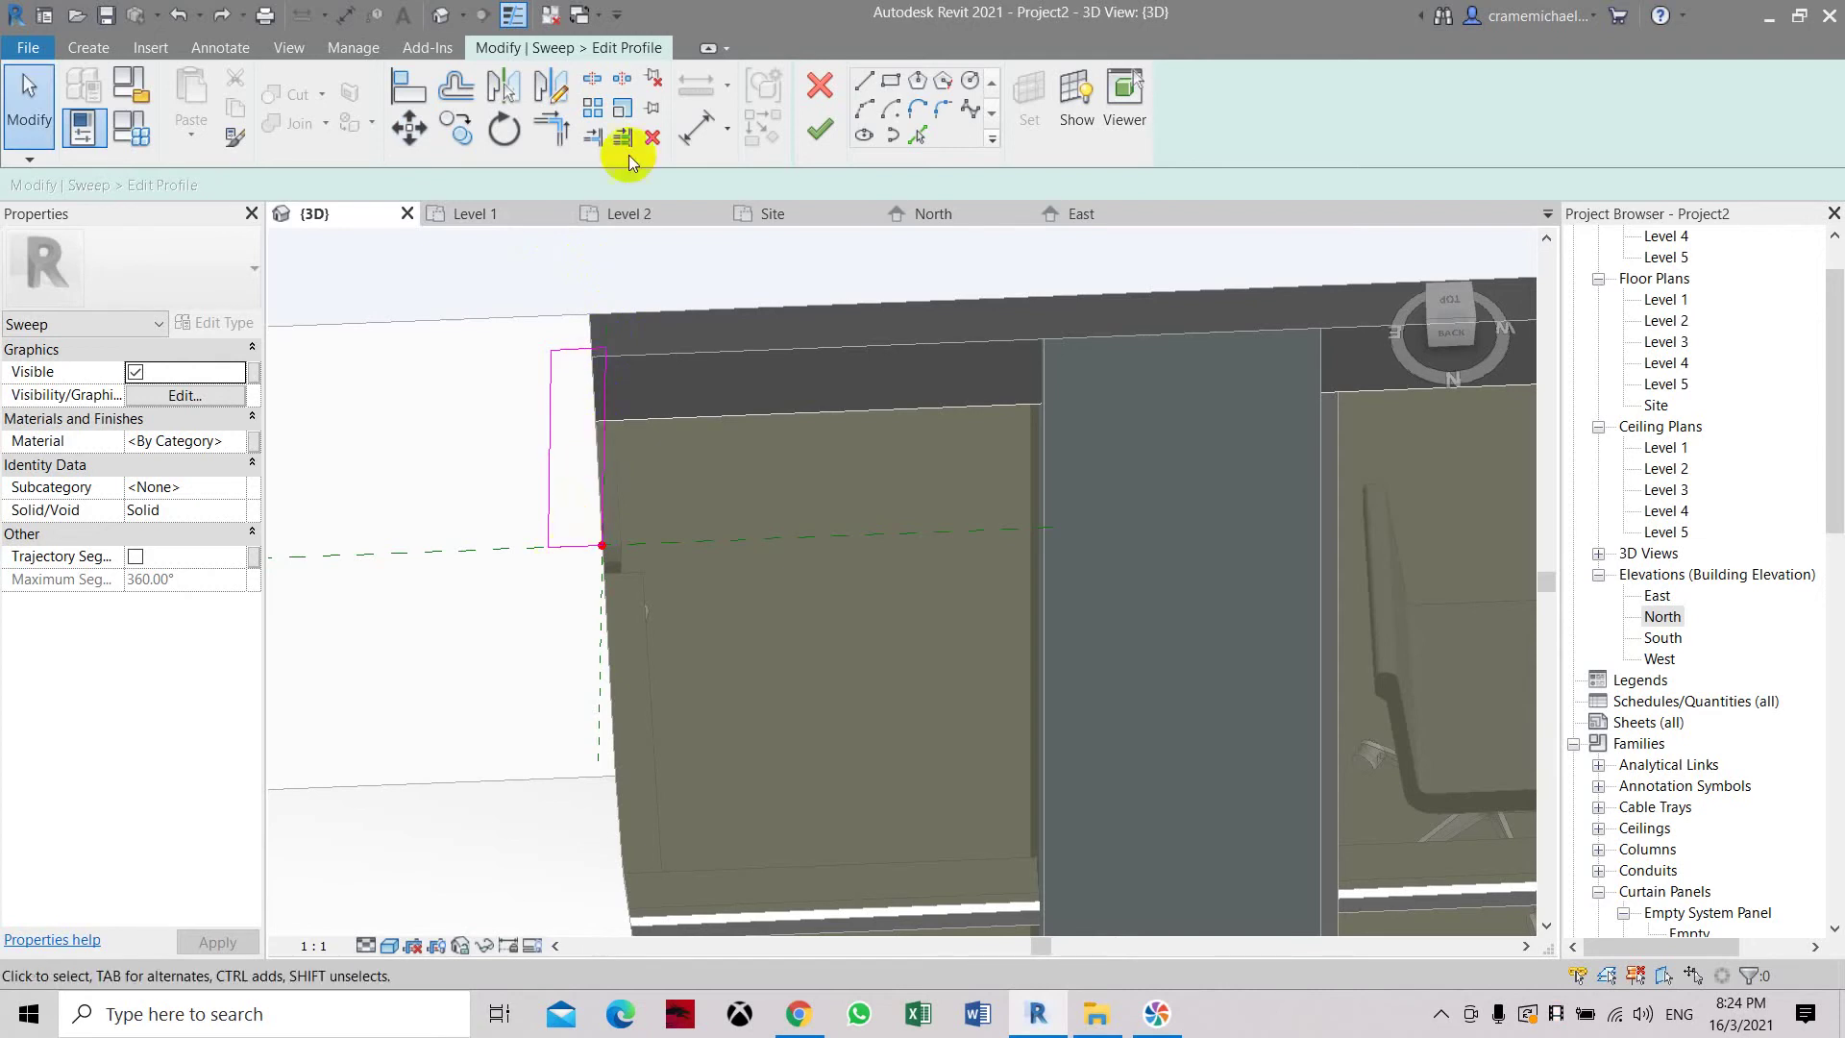
Place an aligned dimension between the two vertical sides of the profile rectangle, just below its base.
left_click(89, 48)
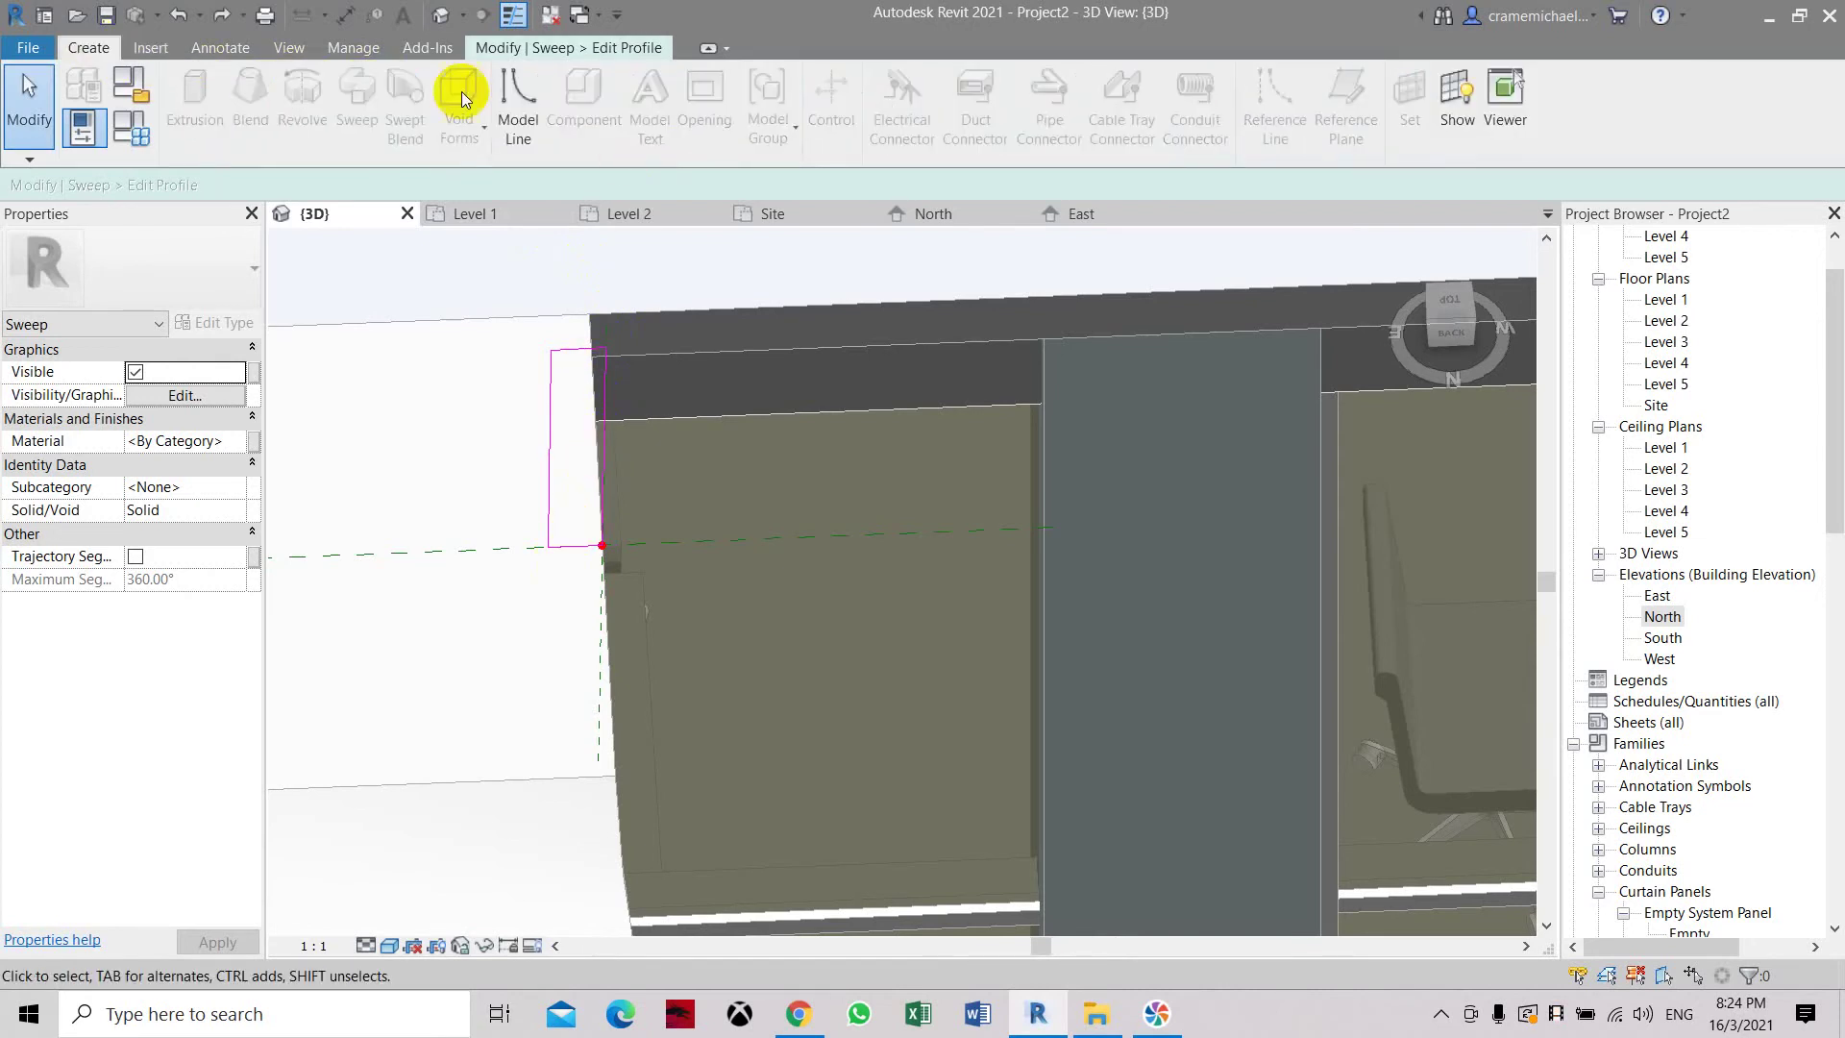
left_click(206, 48)
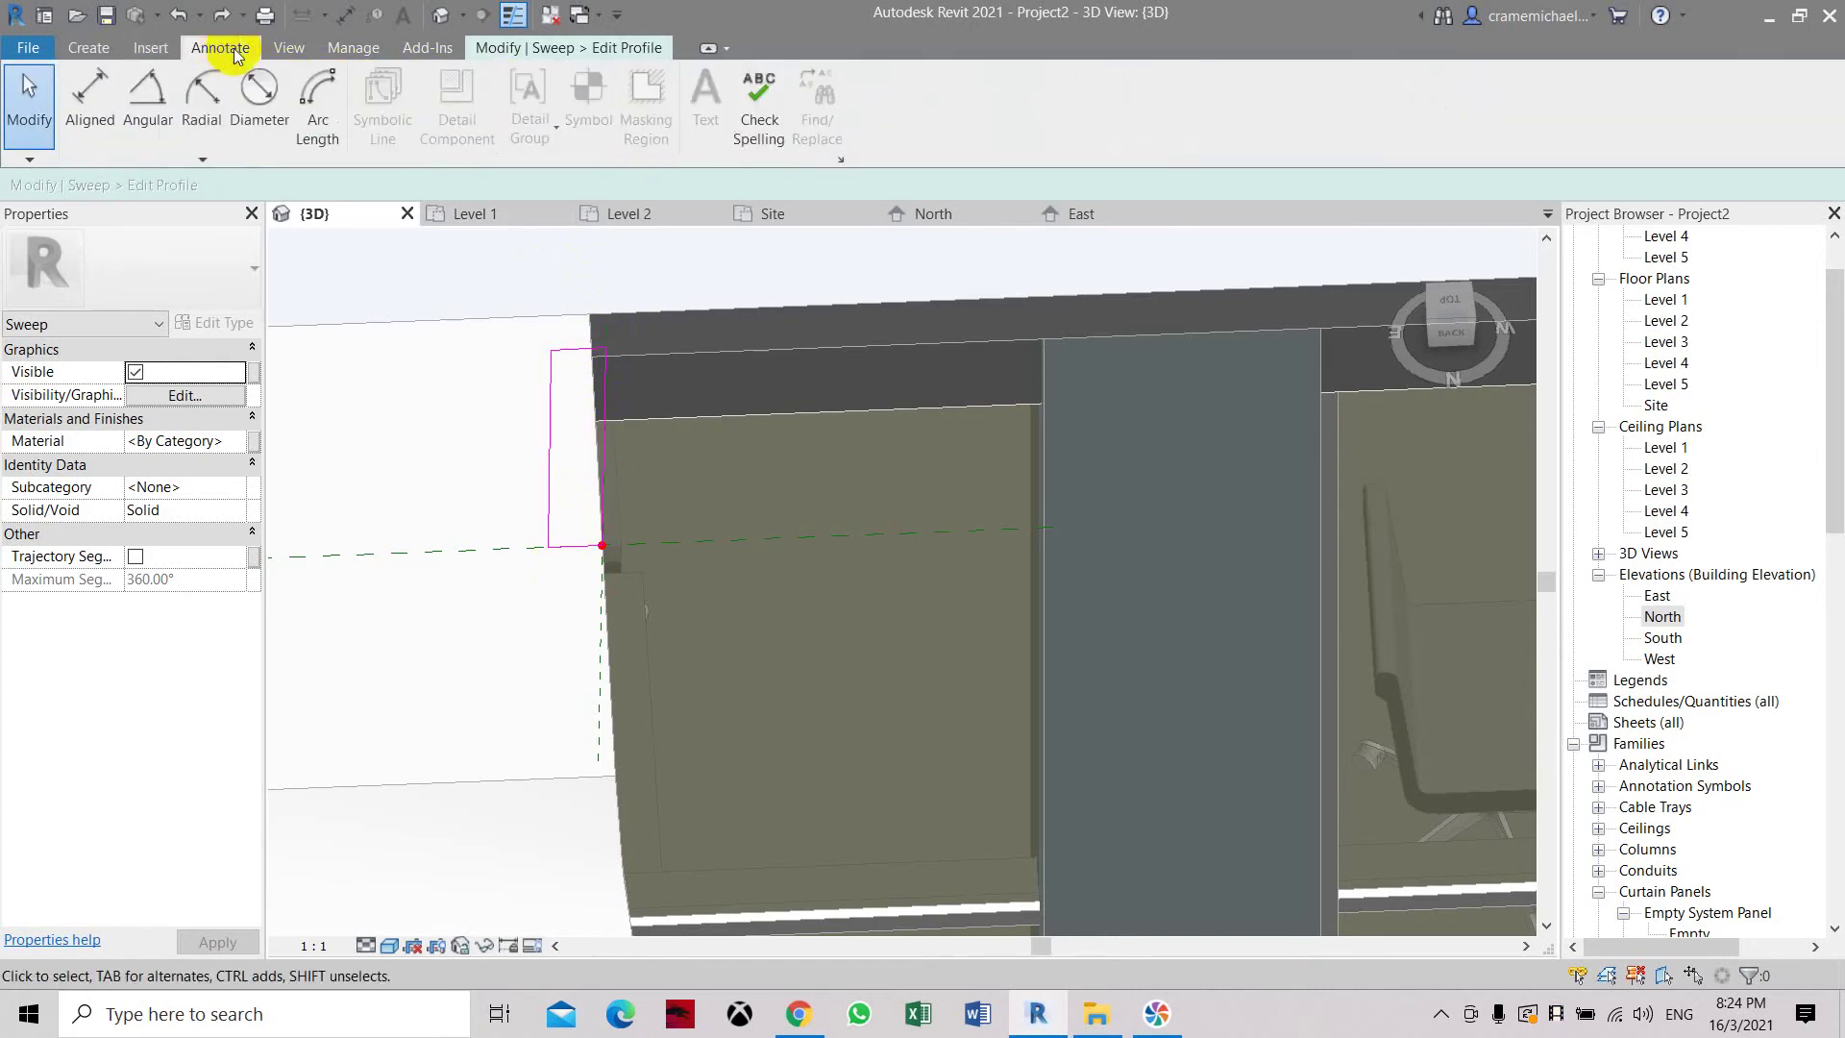
left_click(84, 96)
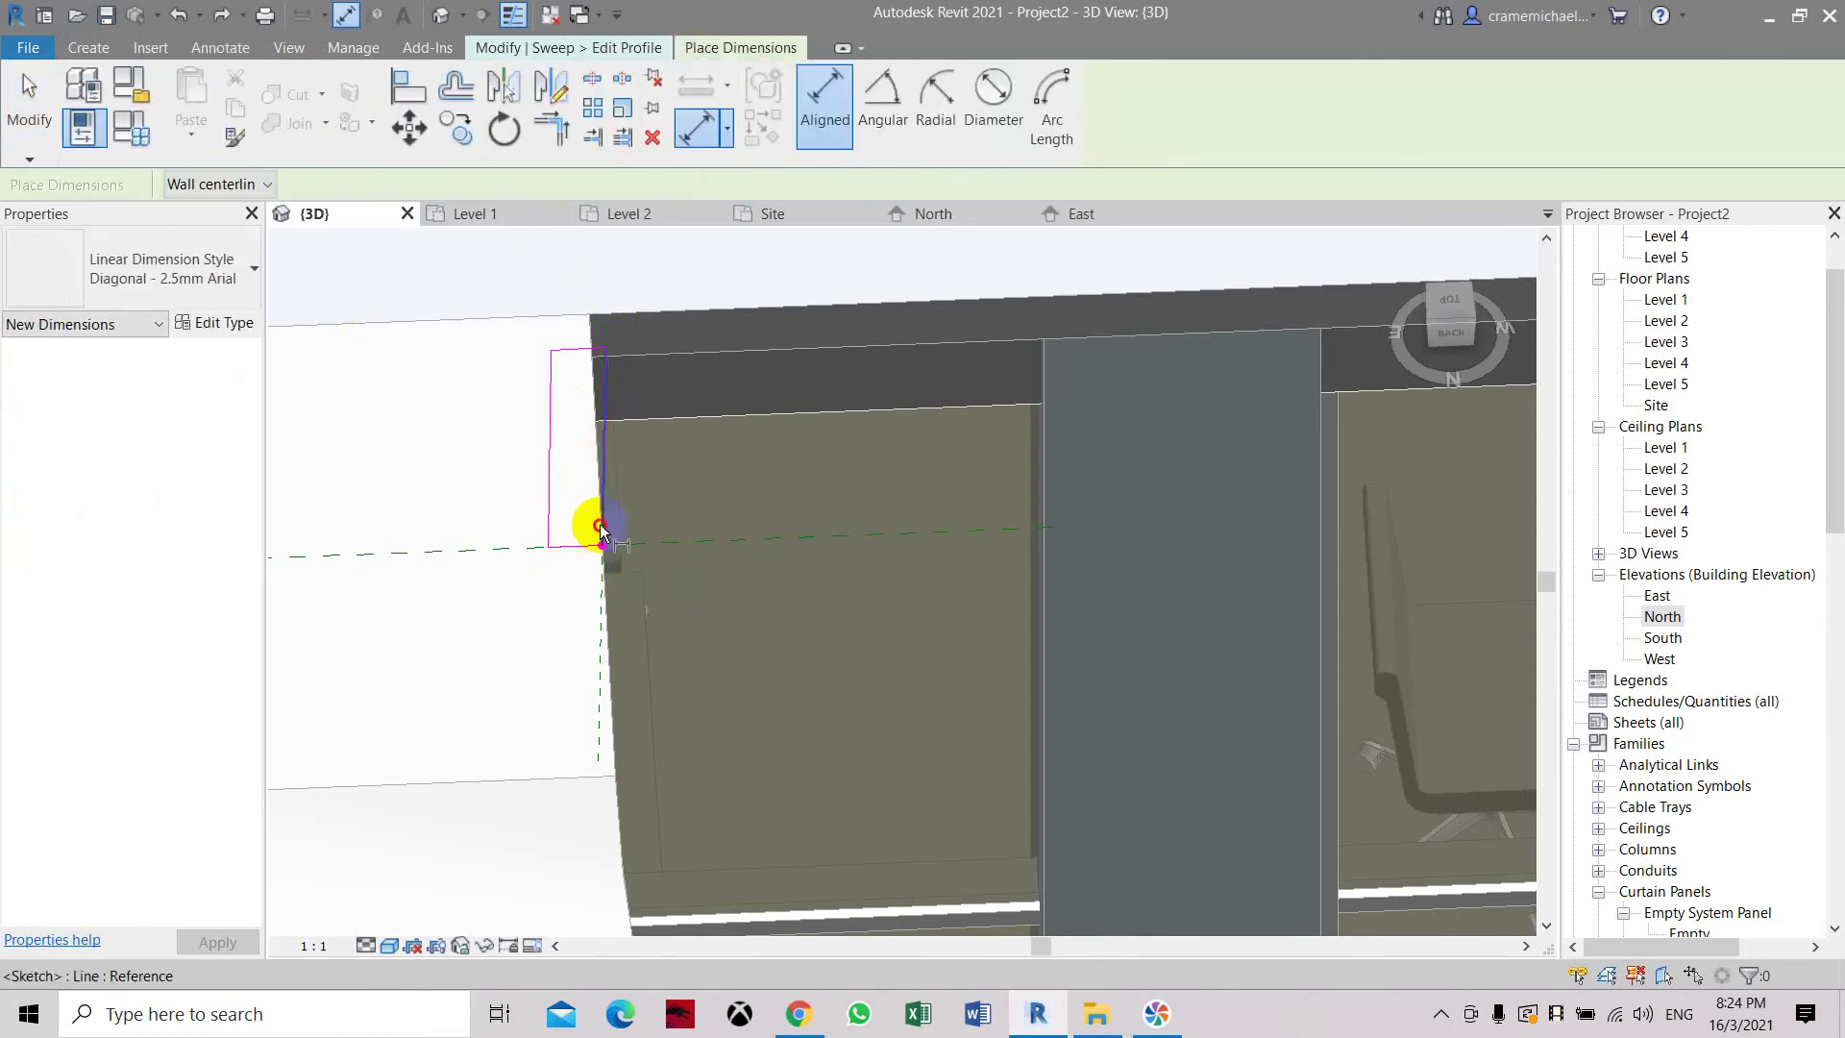
left_click(549, 521)
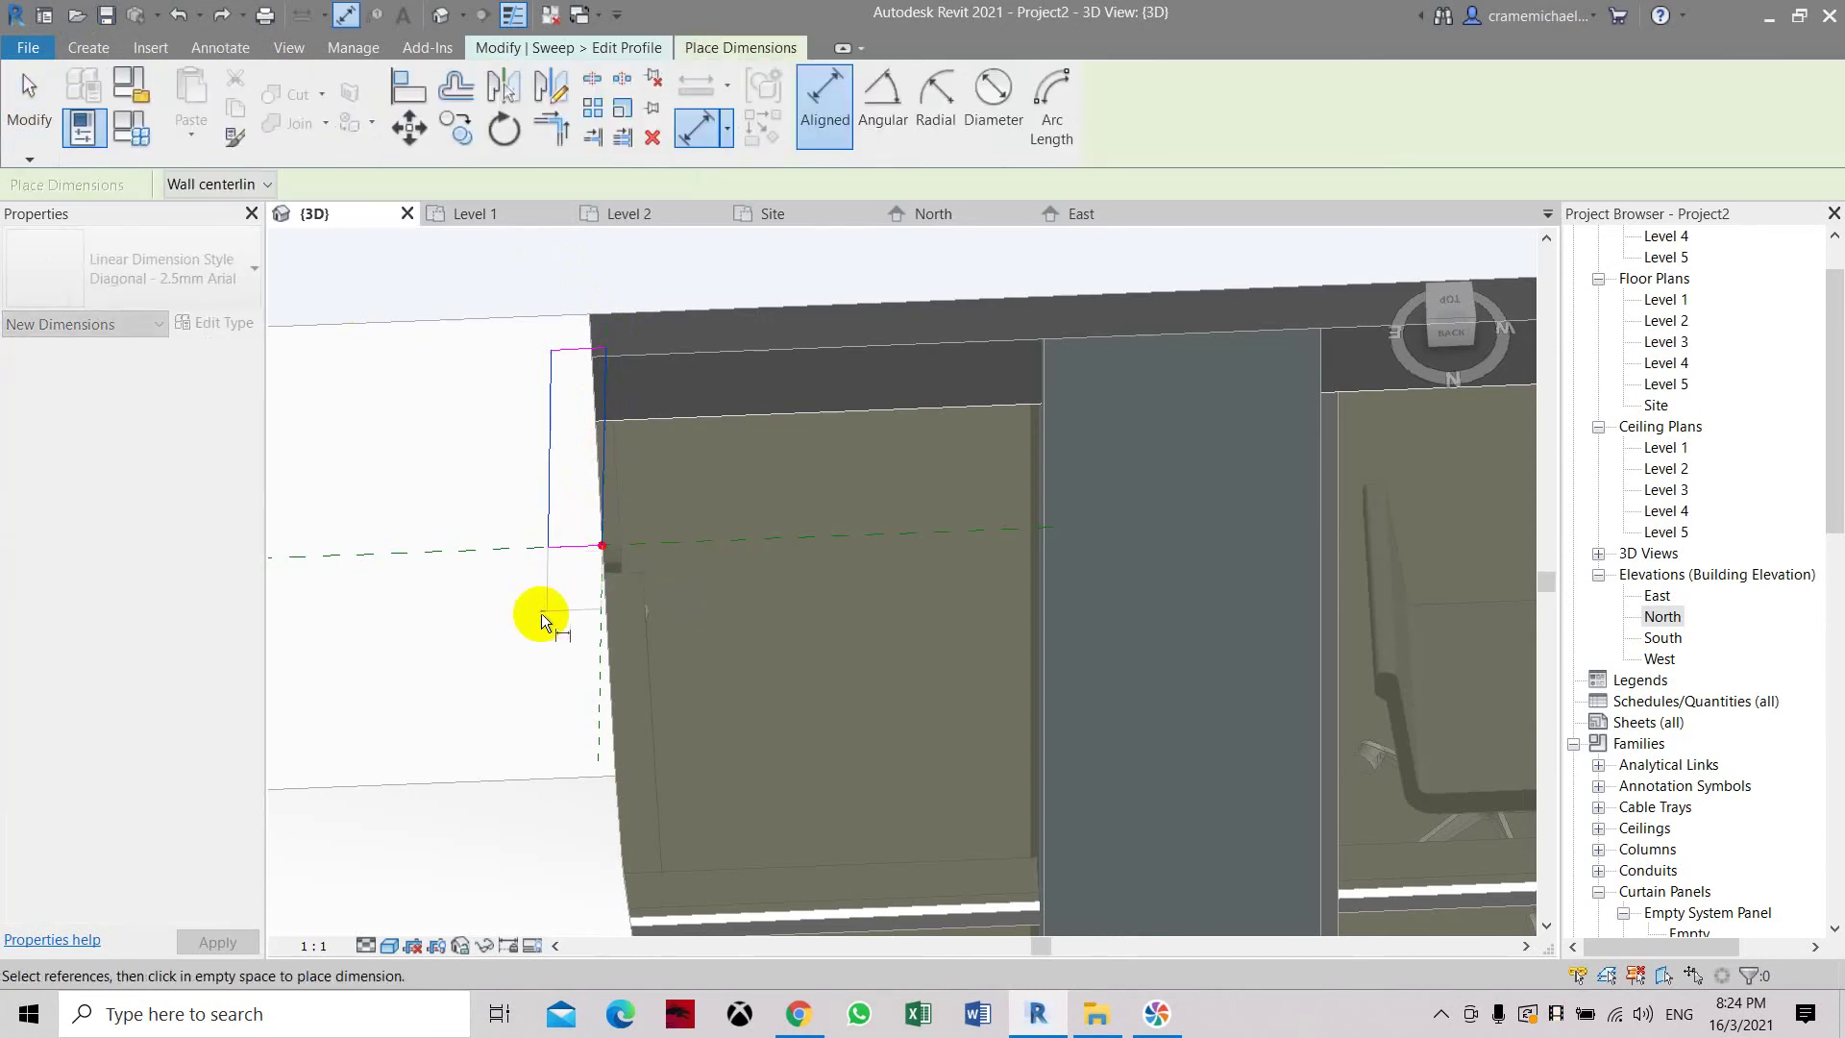
scroll(556, 600, "up", 3)
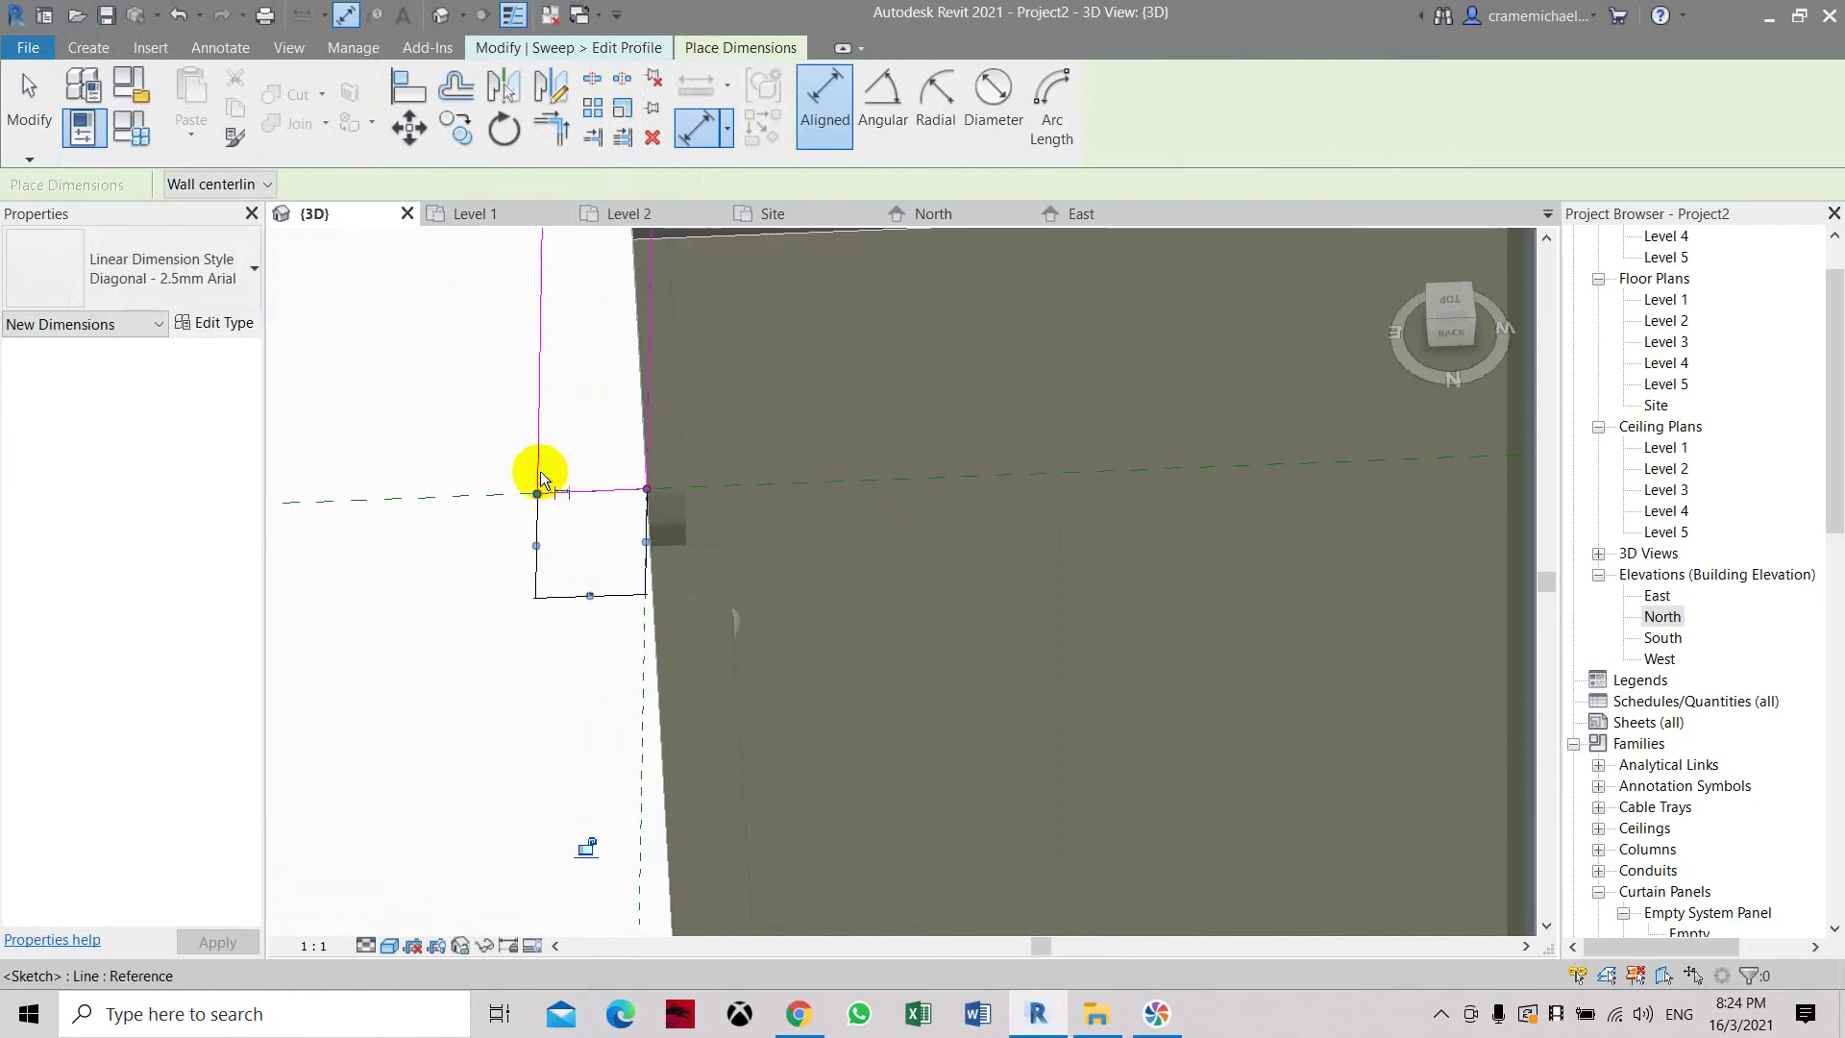
key("Escape")
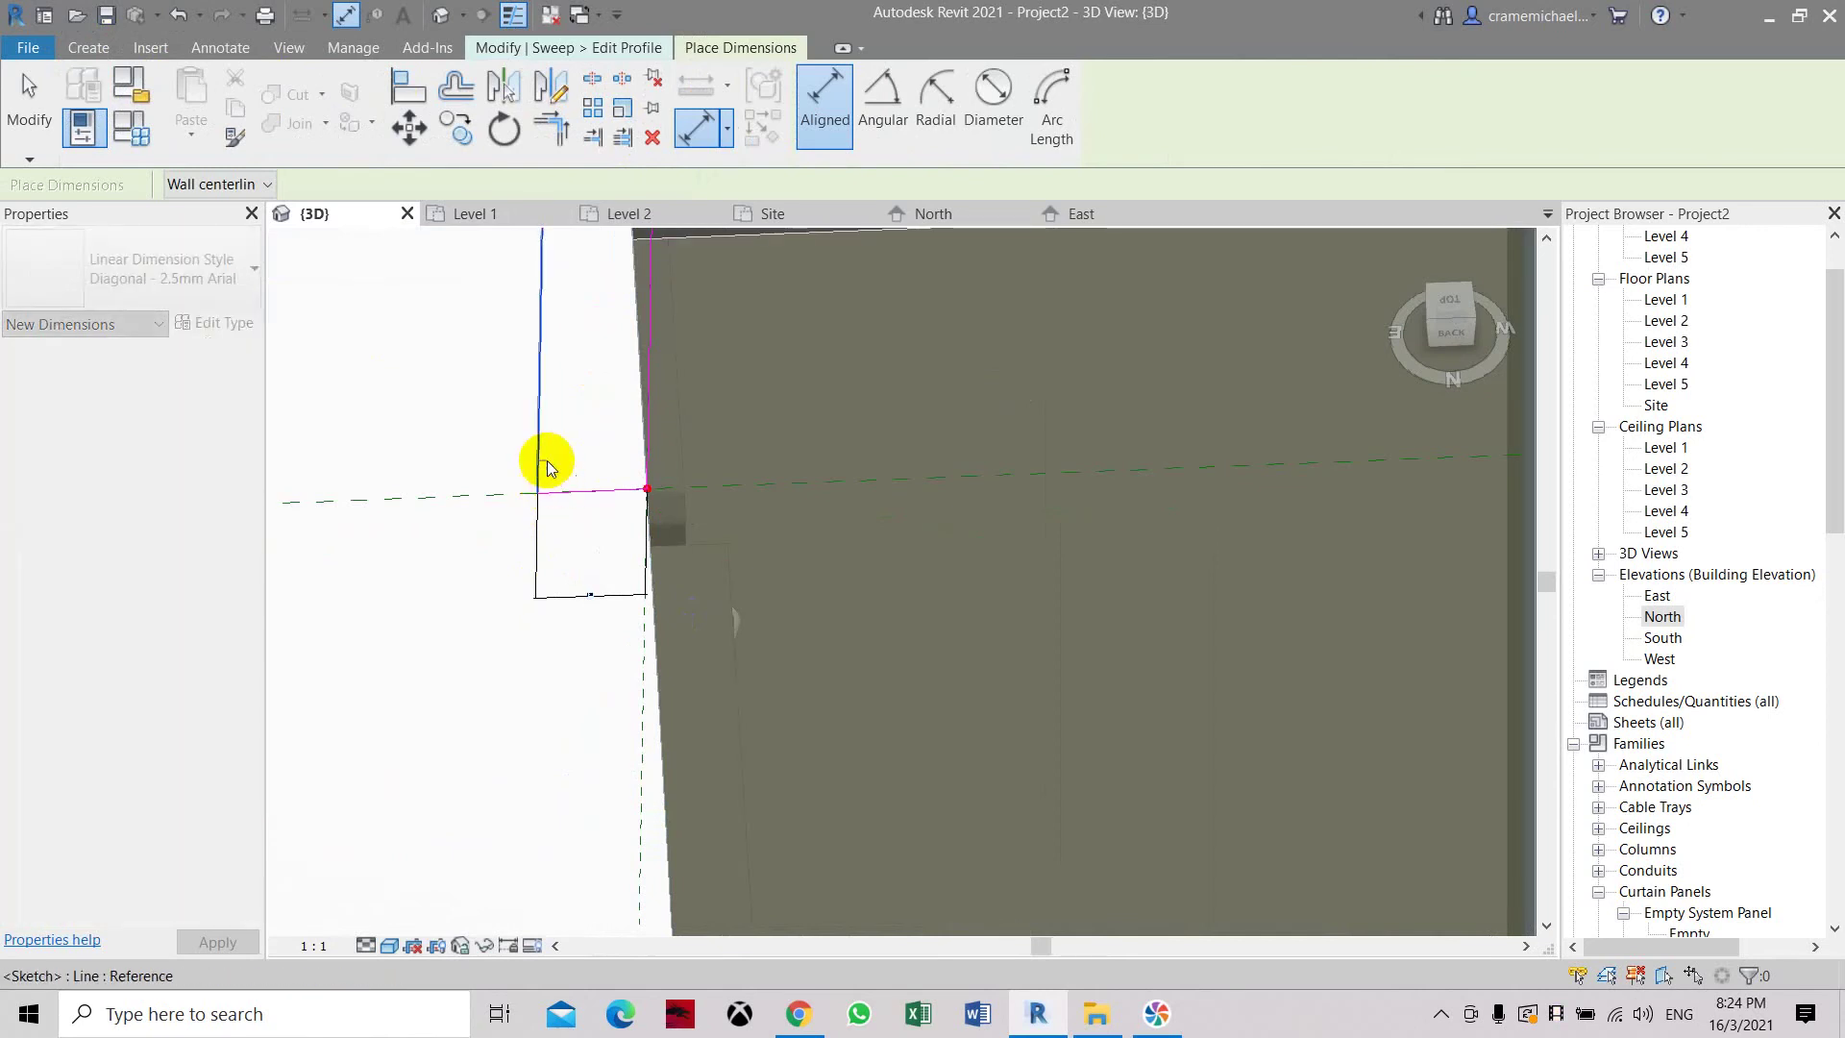
key("Escape")
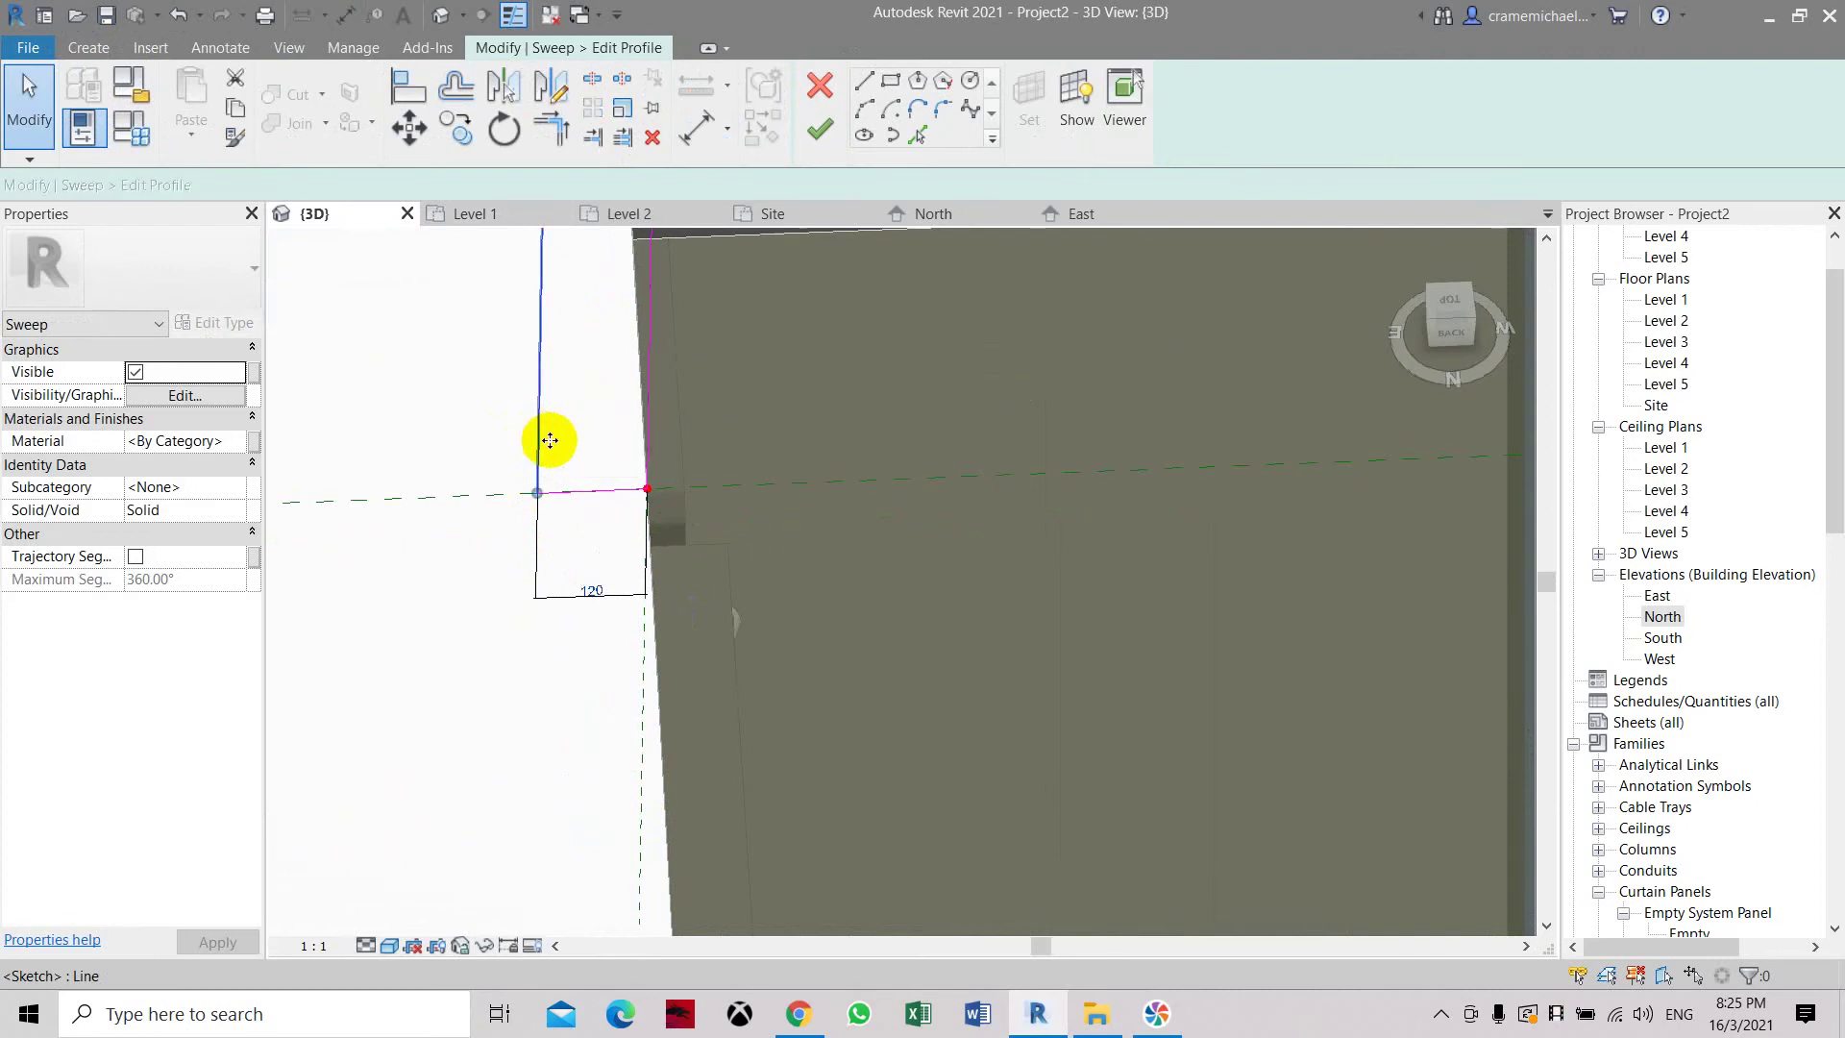
Set the profile width to 150 mm through the placed dimension, shifting the rectangle's outer vertical side.
left_click(539, 438)
left_click(600, 597)
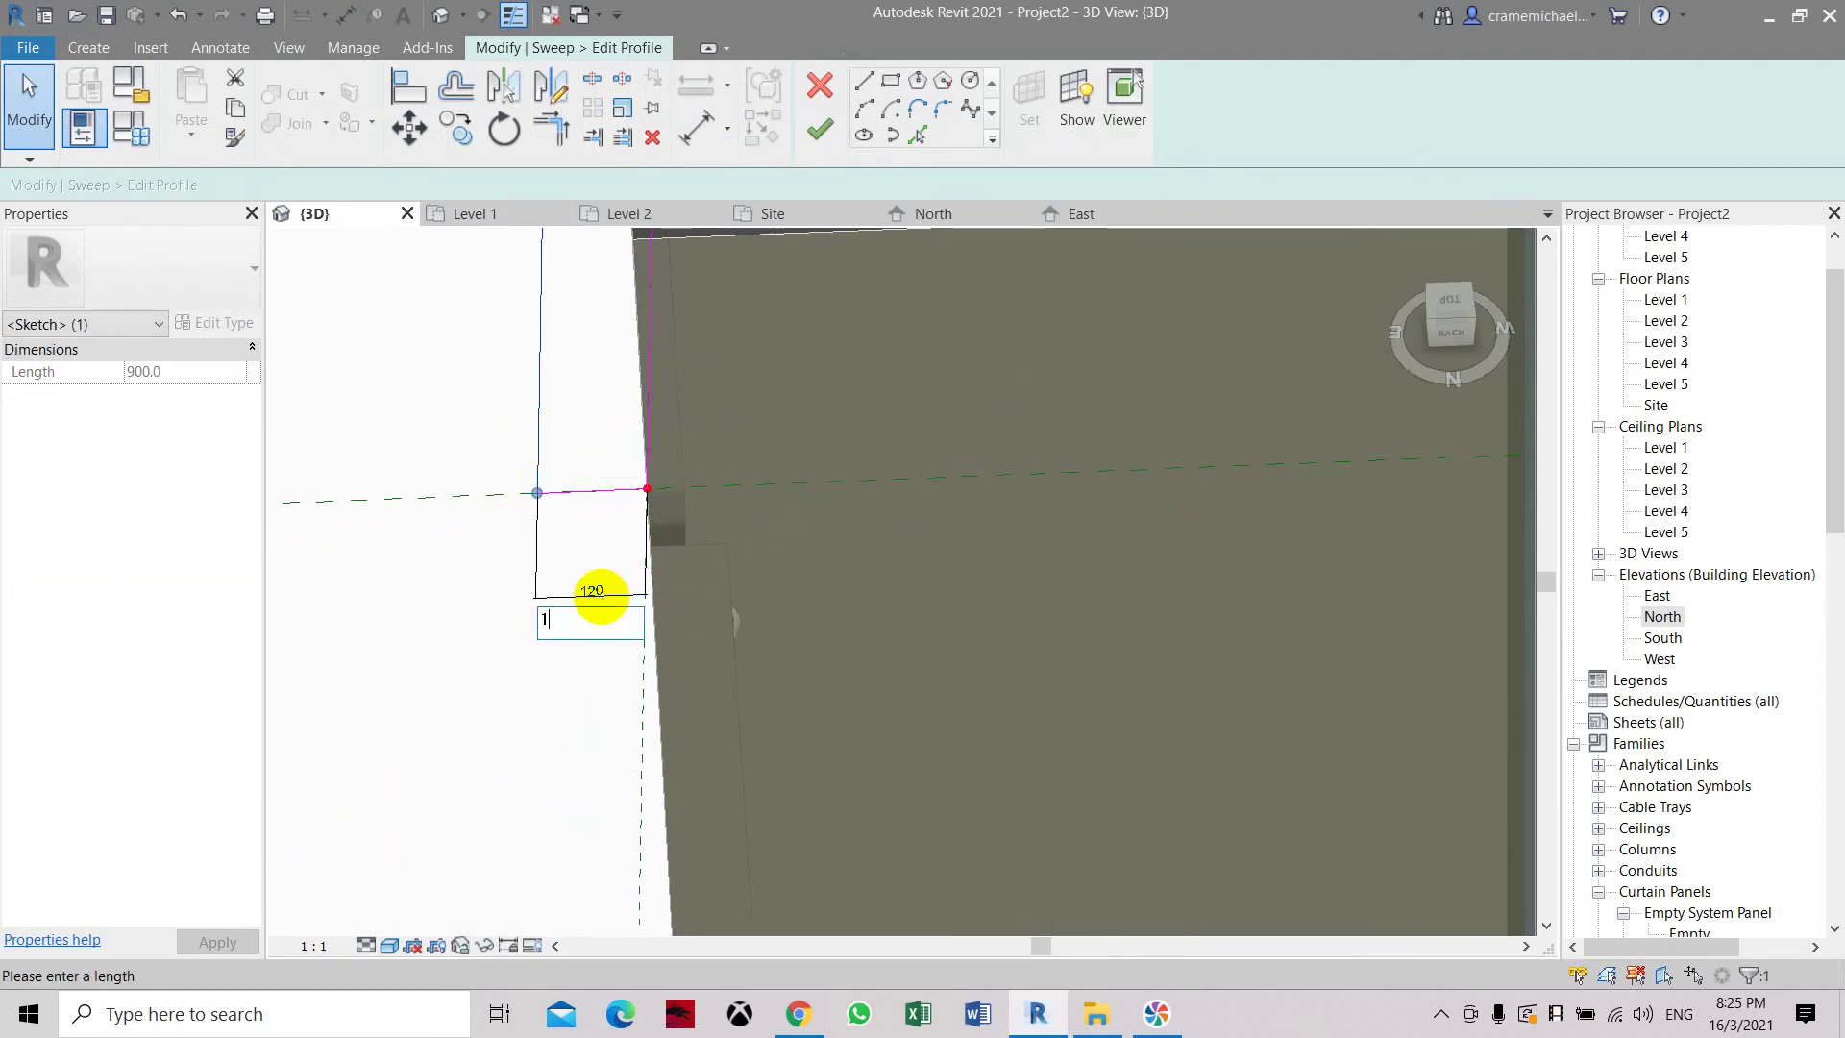
type("150")
key("Return")
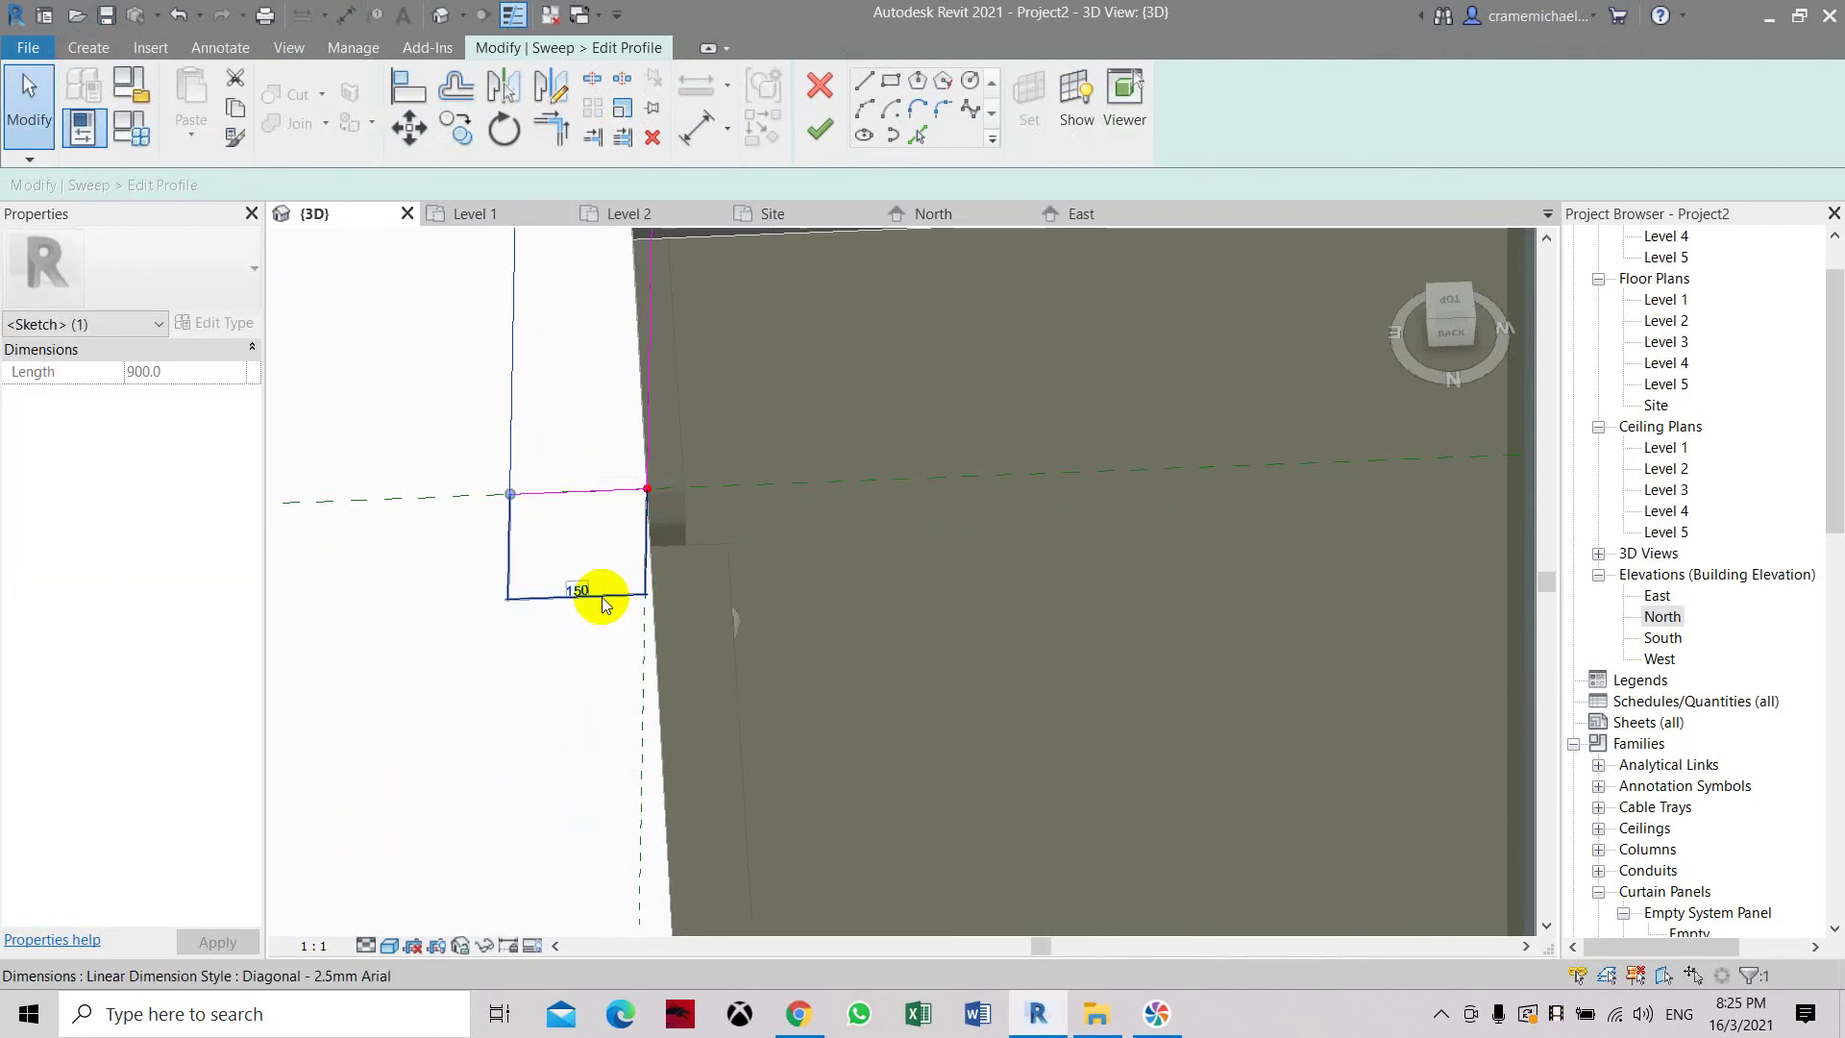
Finish the profile sketch and complete the sweep along the ramp's inner edge.
scroll(591, 659, "down", 3)
scroll(591, 659, "down", 1)
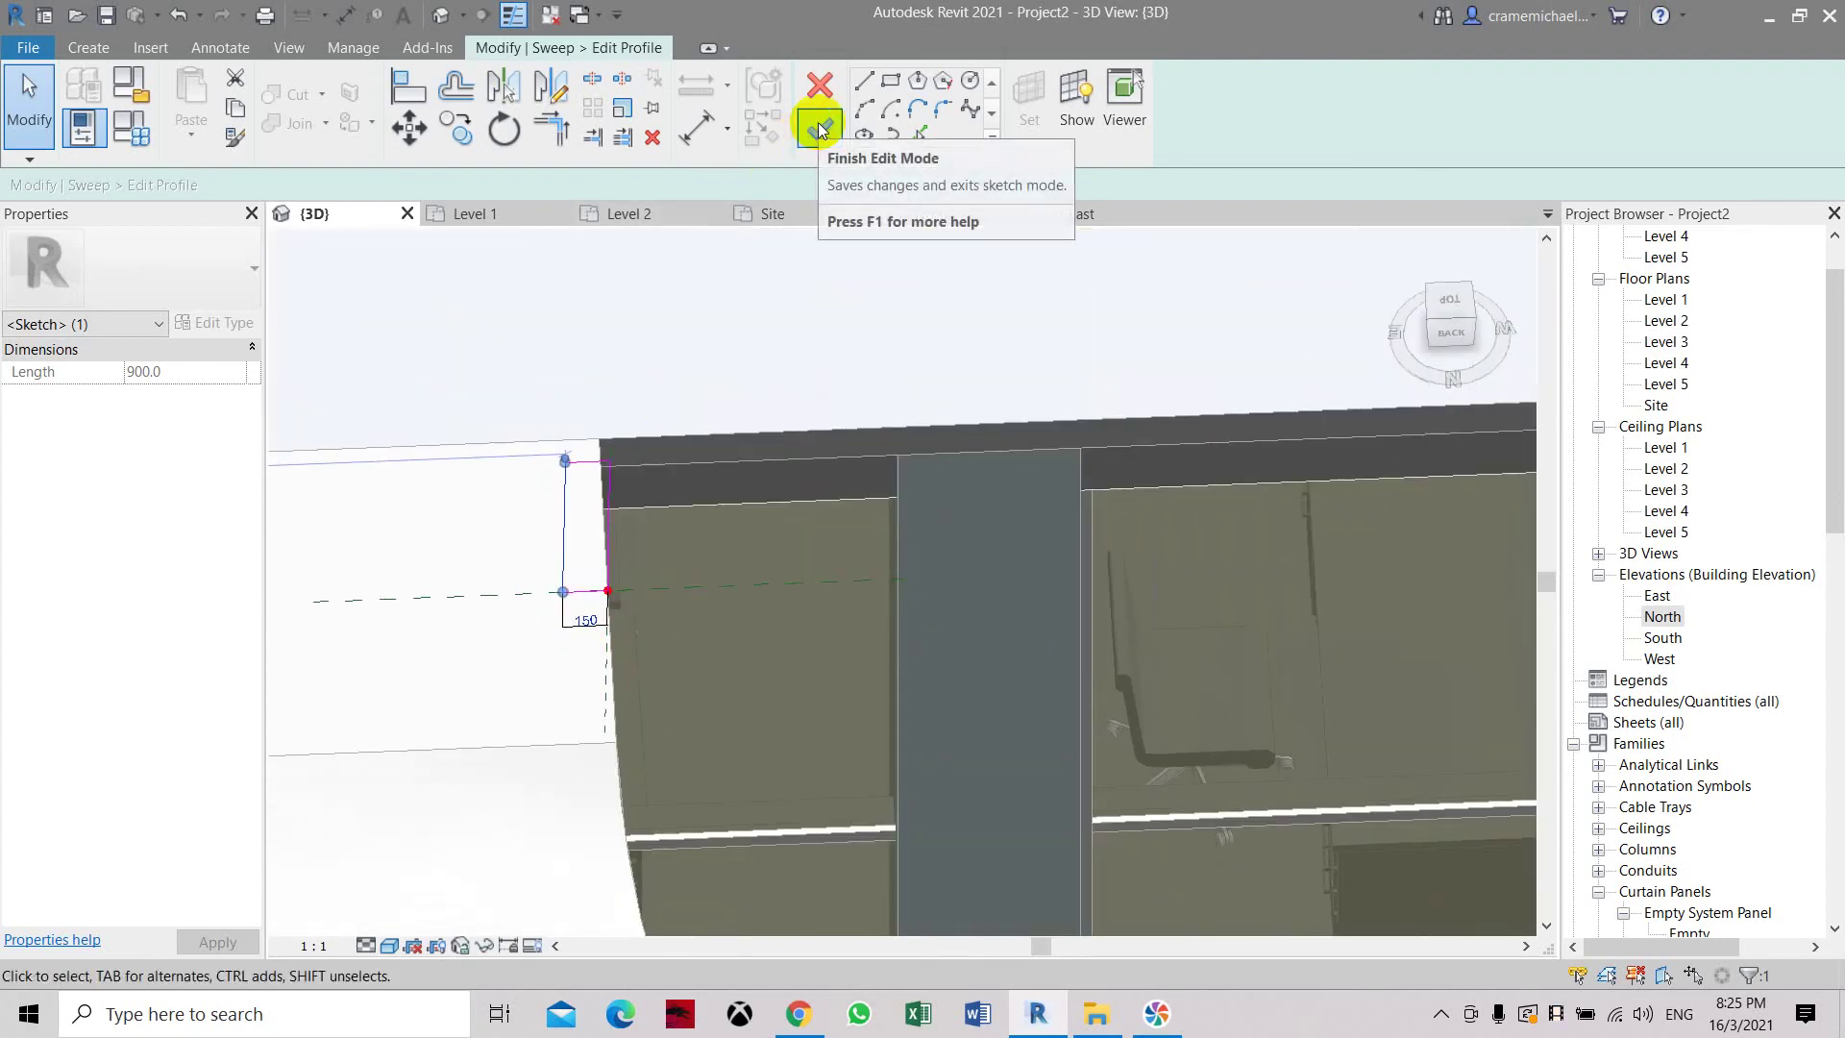
left_click(732, 401)
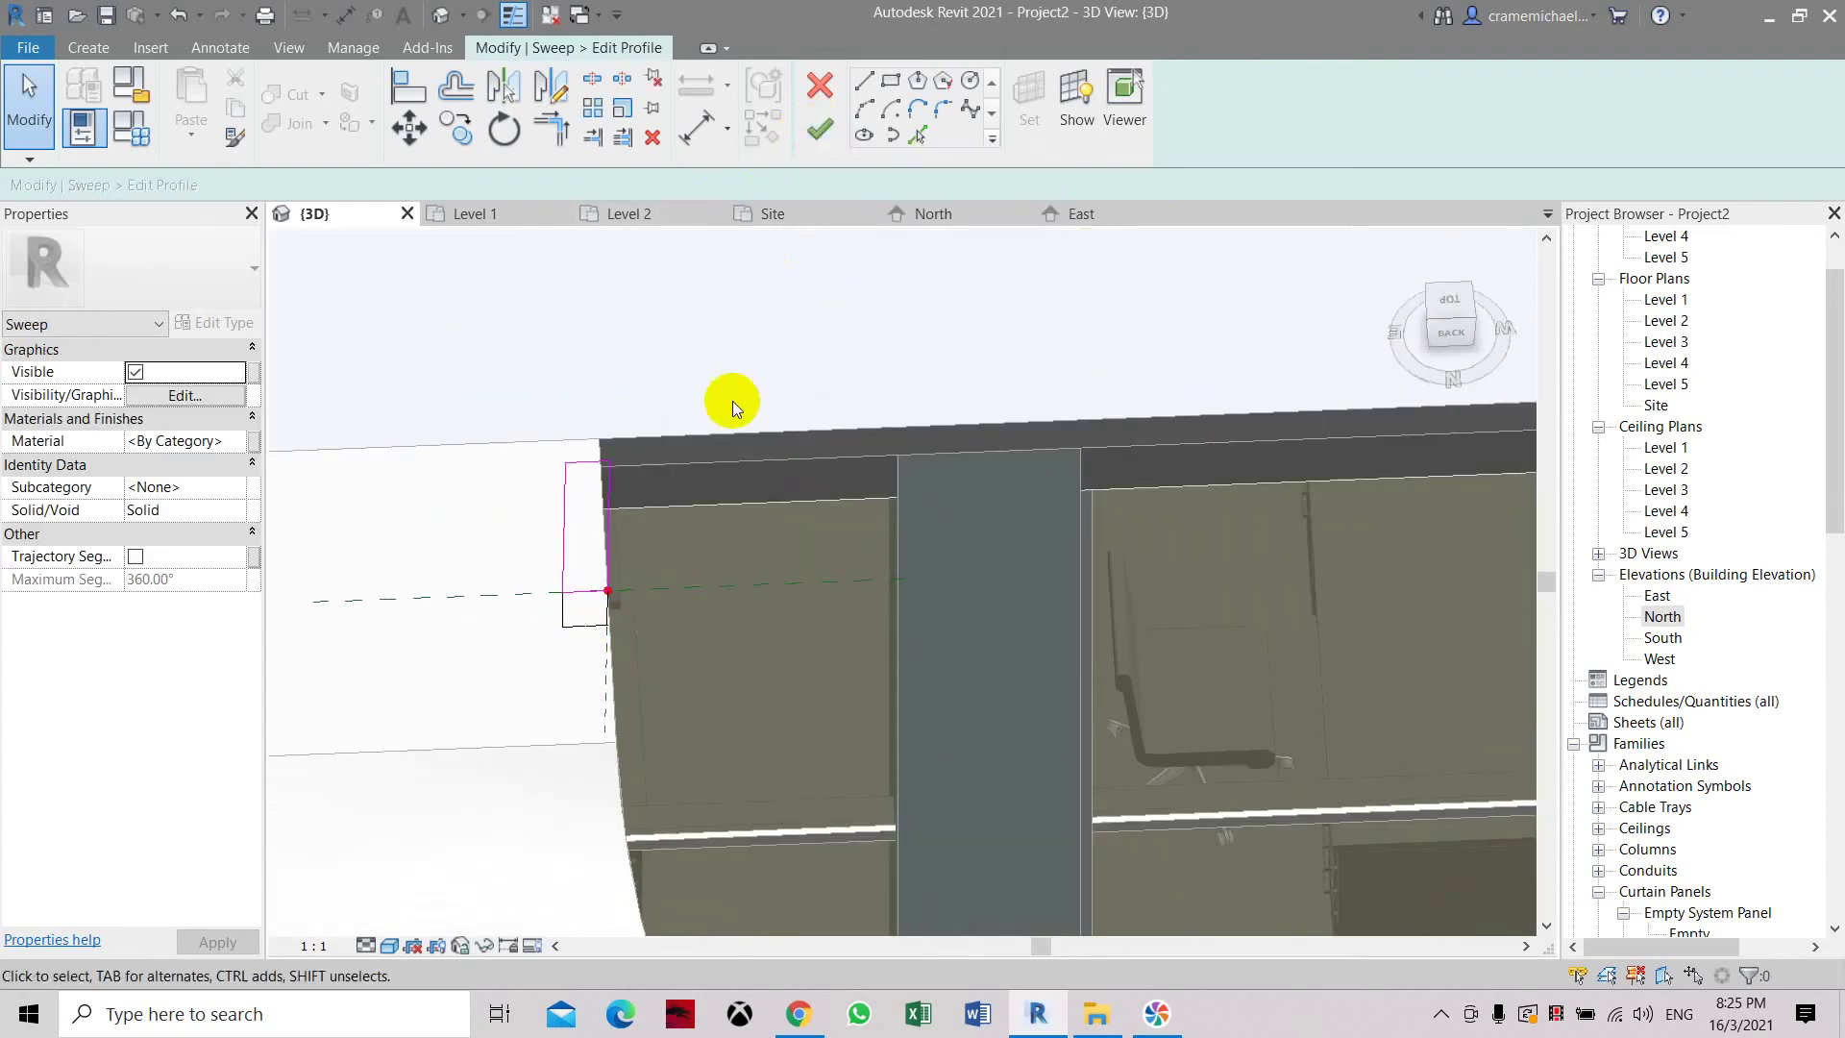
left_click(822, 145)
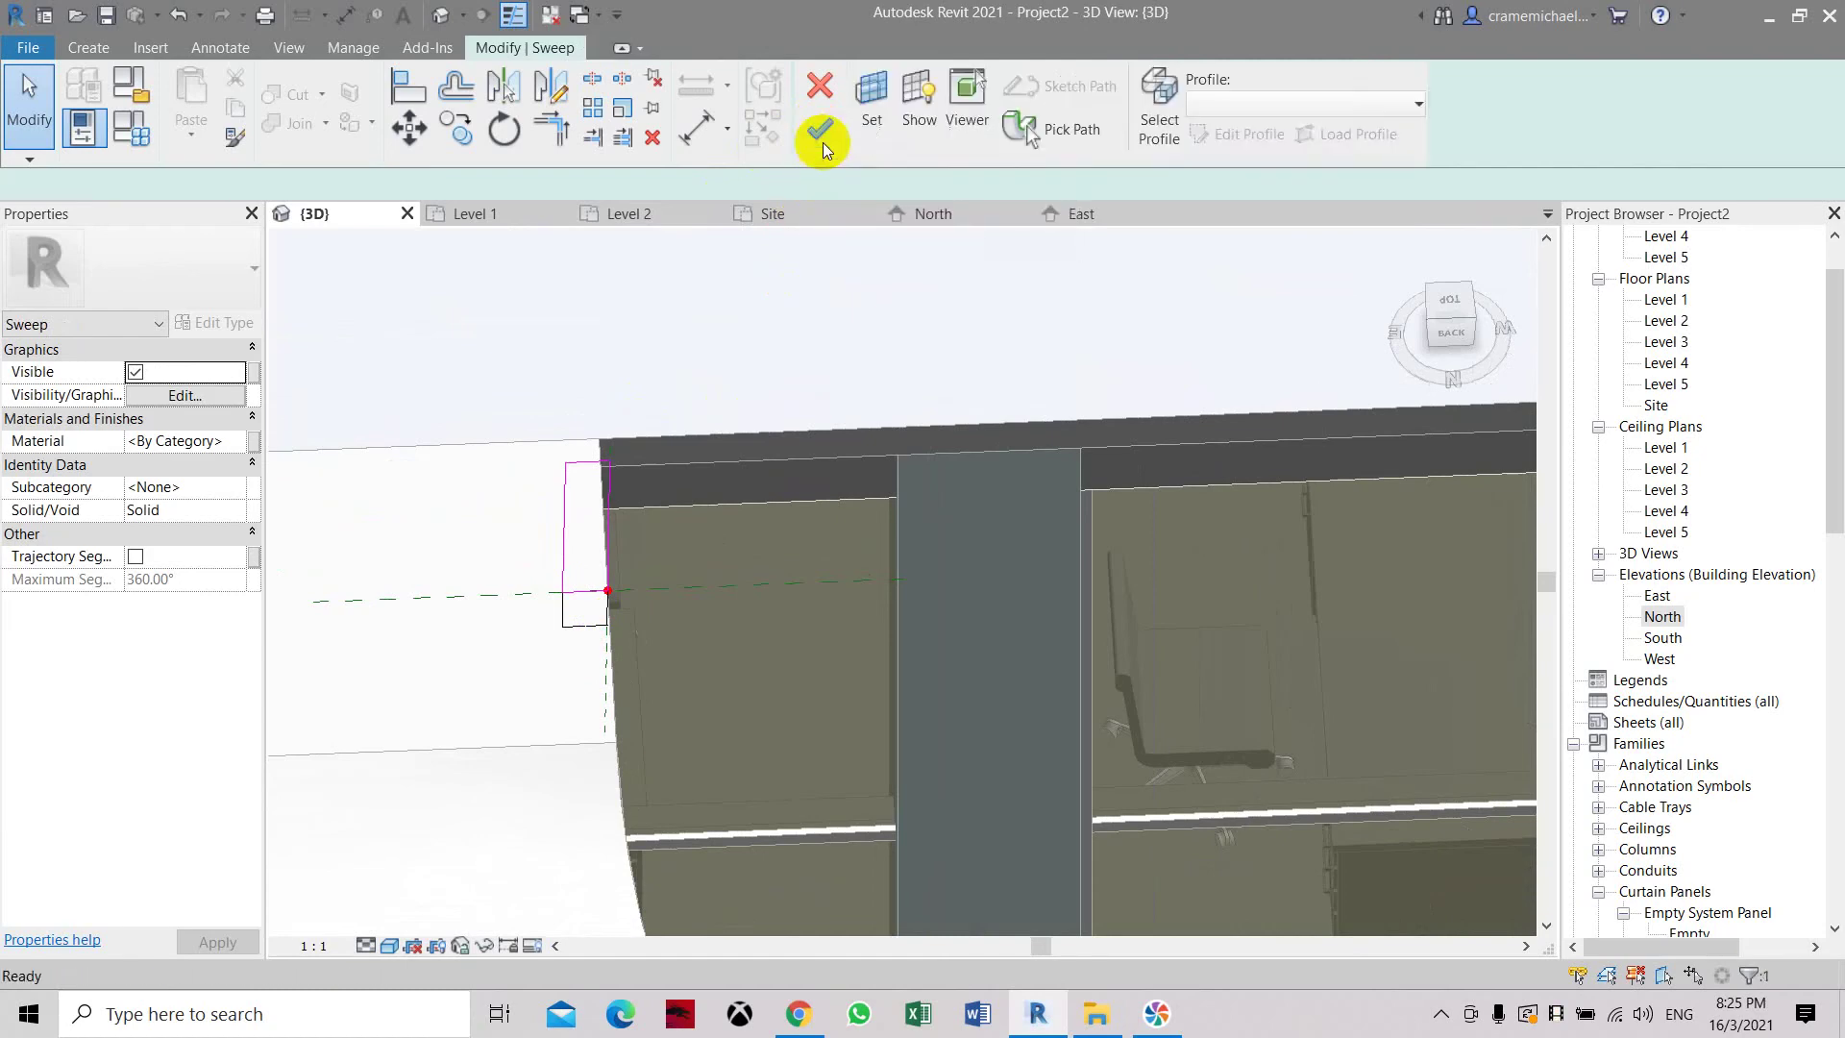
left_click(822, 144)
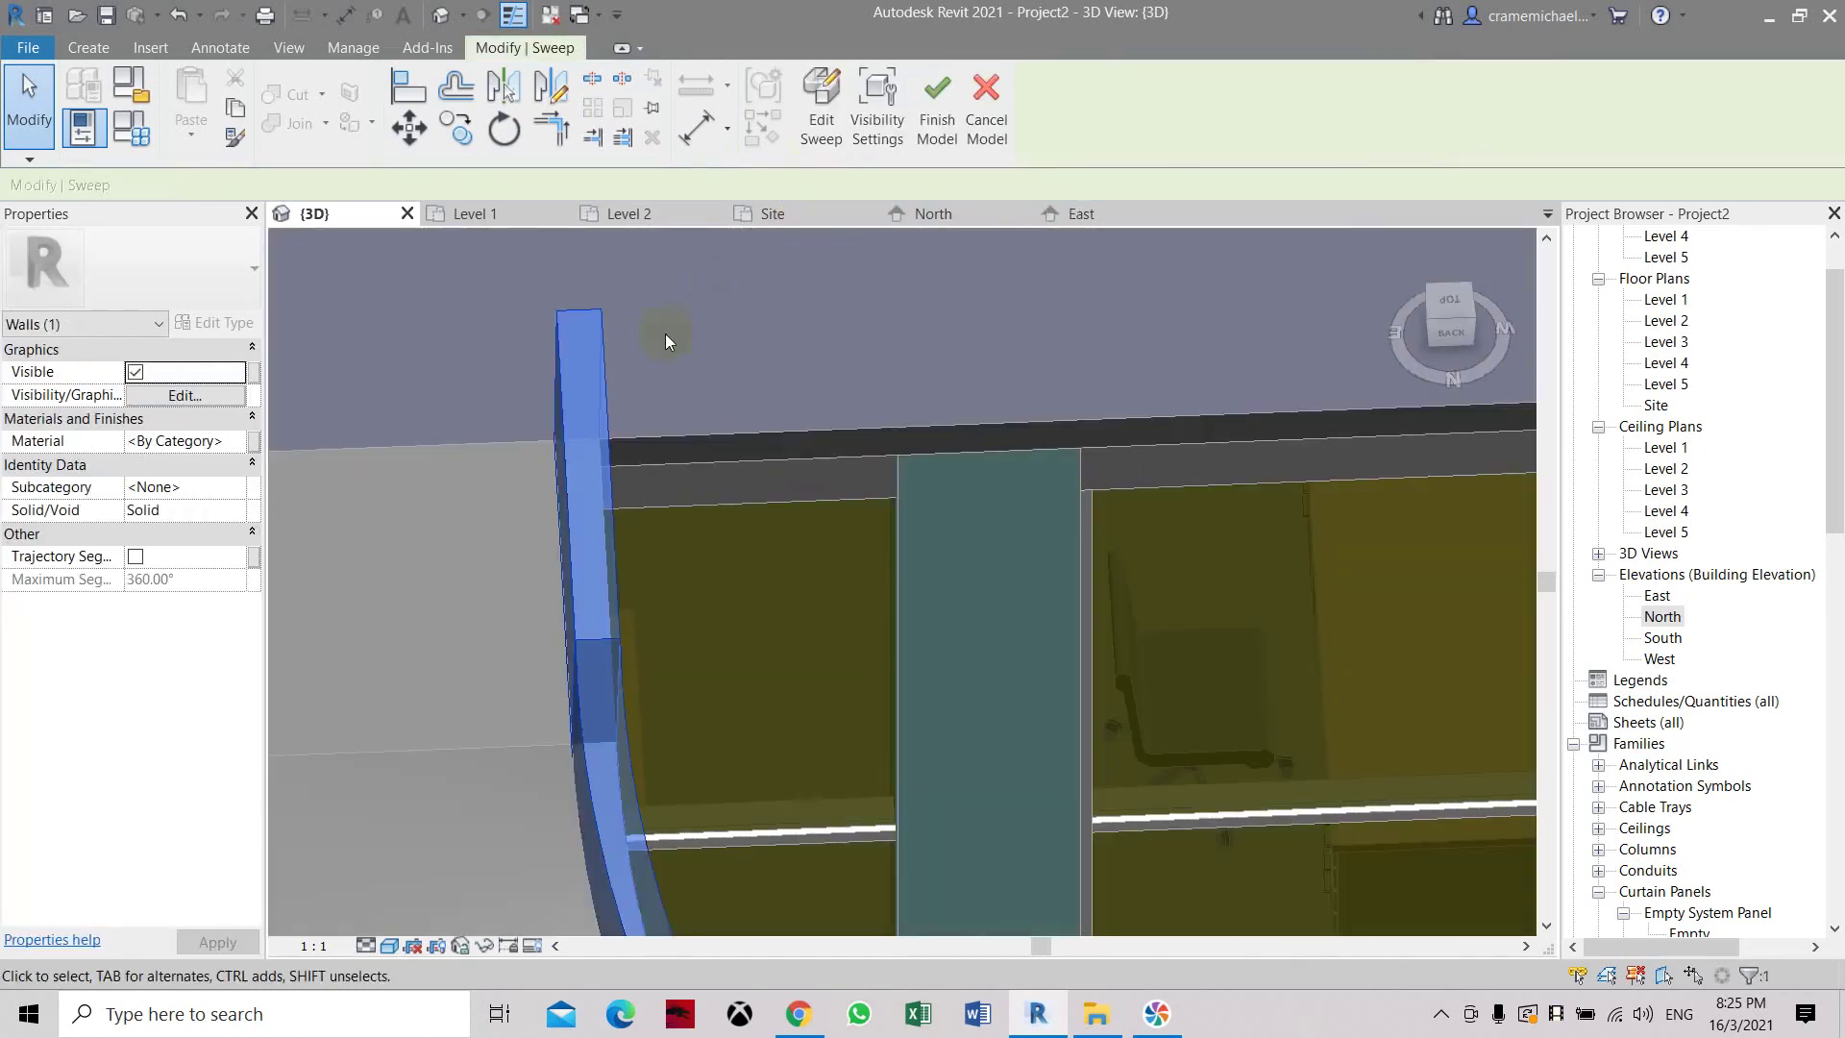
Assign the material Concrete, Cast In Situ to the inner barrier sweep.
scroll(665, 333, "down", 5)
mouse_move(1449, 314)
left_mouse_down()
mouse_move(1358, 279)
mouse_move(1361, 239)
mouse_move(1227, 924)
mouse_move(1181, 903)
left_mouse_up()
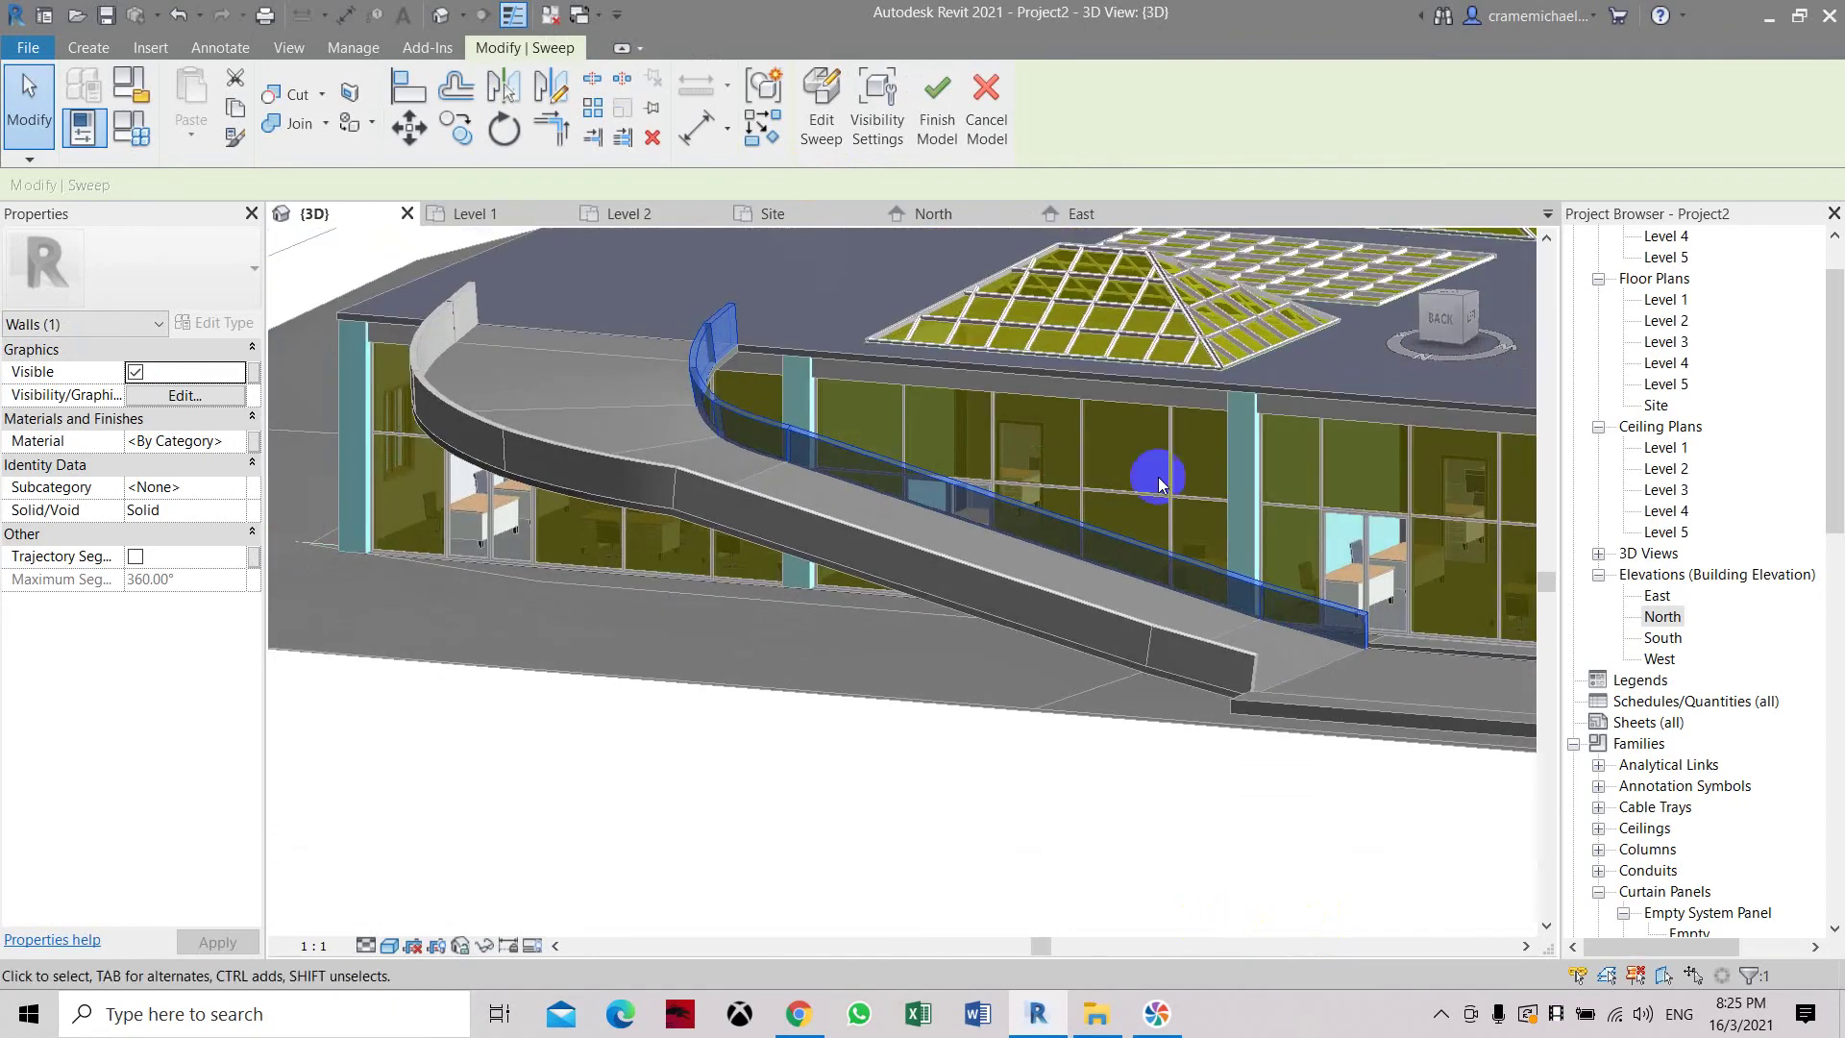
middle_click_drag(1161, 480, 911, 692)
scroll(720, 481, "up", 2)
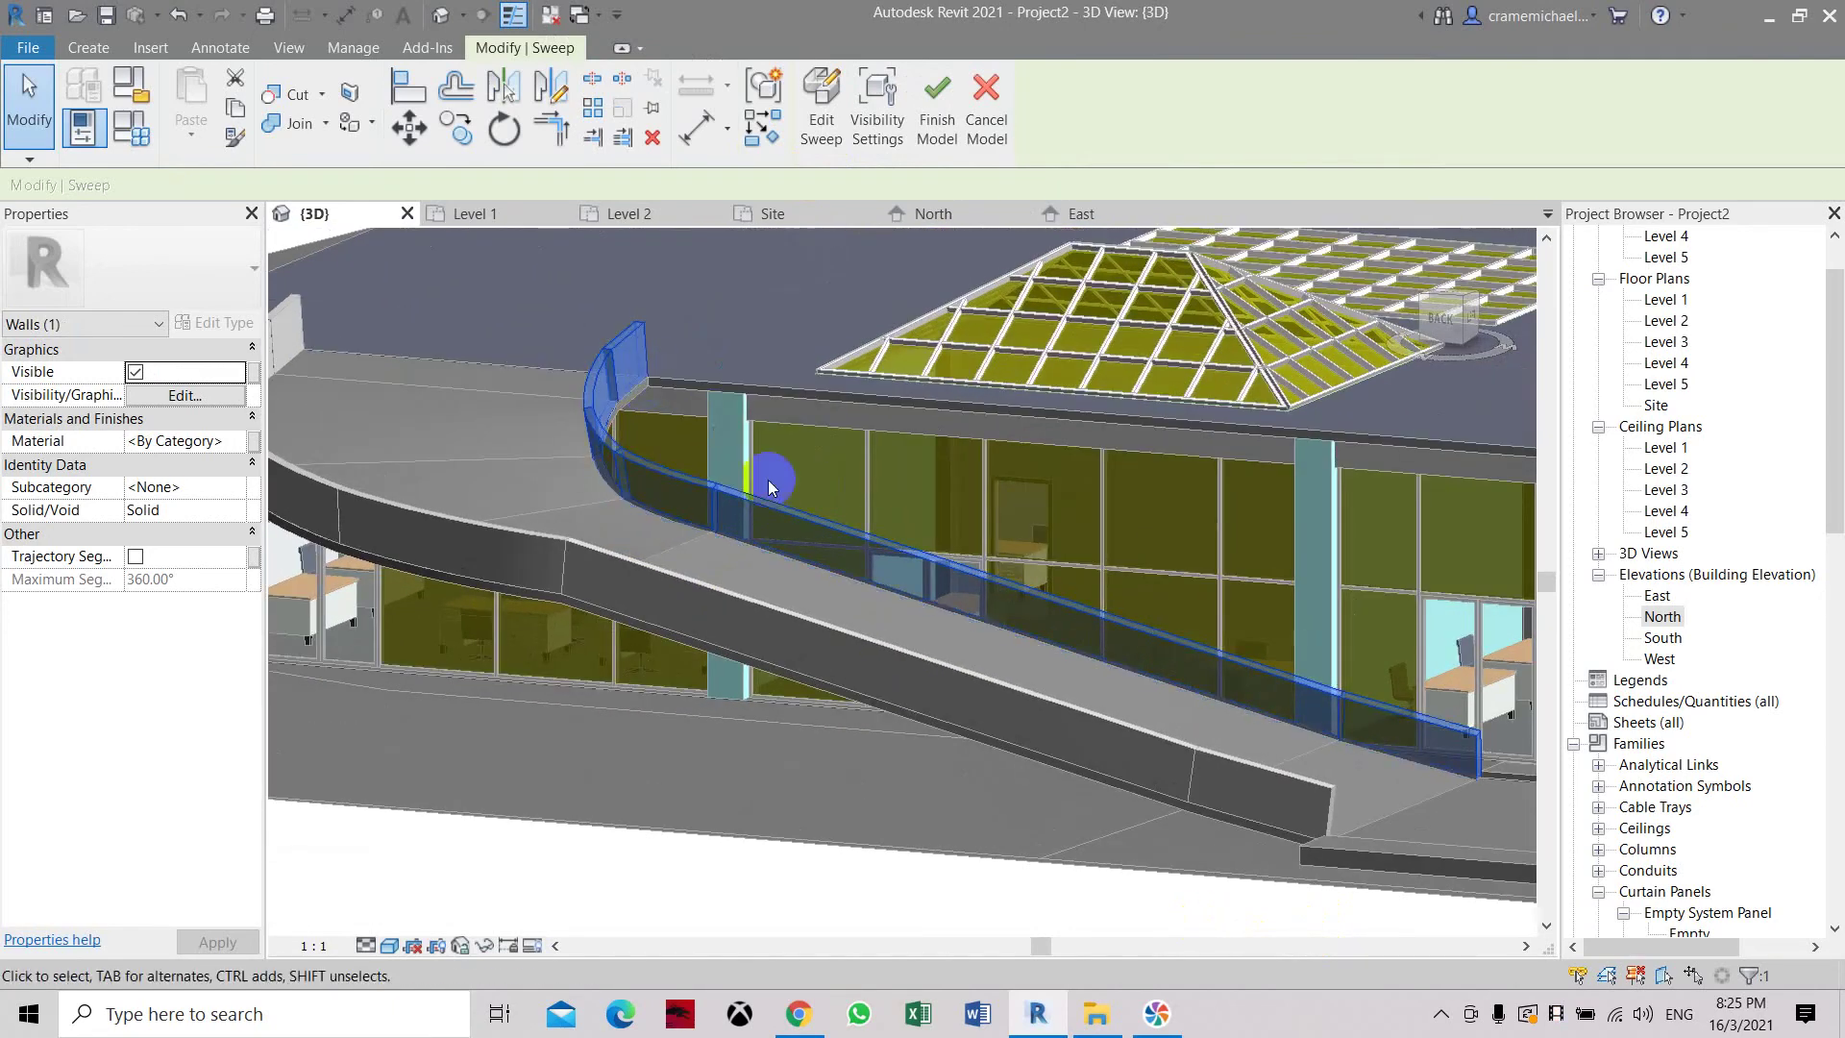
scroll(853, 534, "down", 3)
left_click(918, 605)
left_click(912, 566)
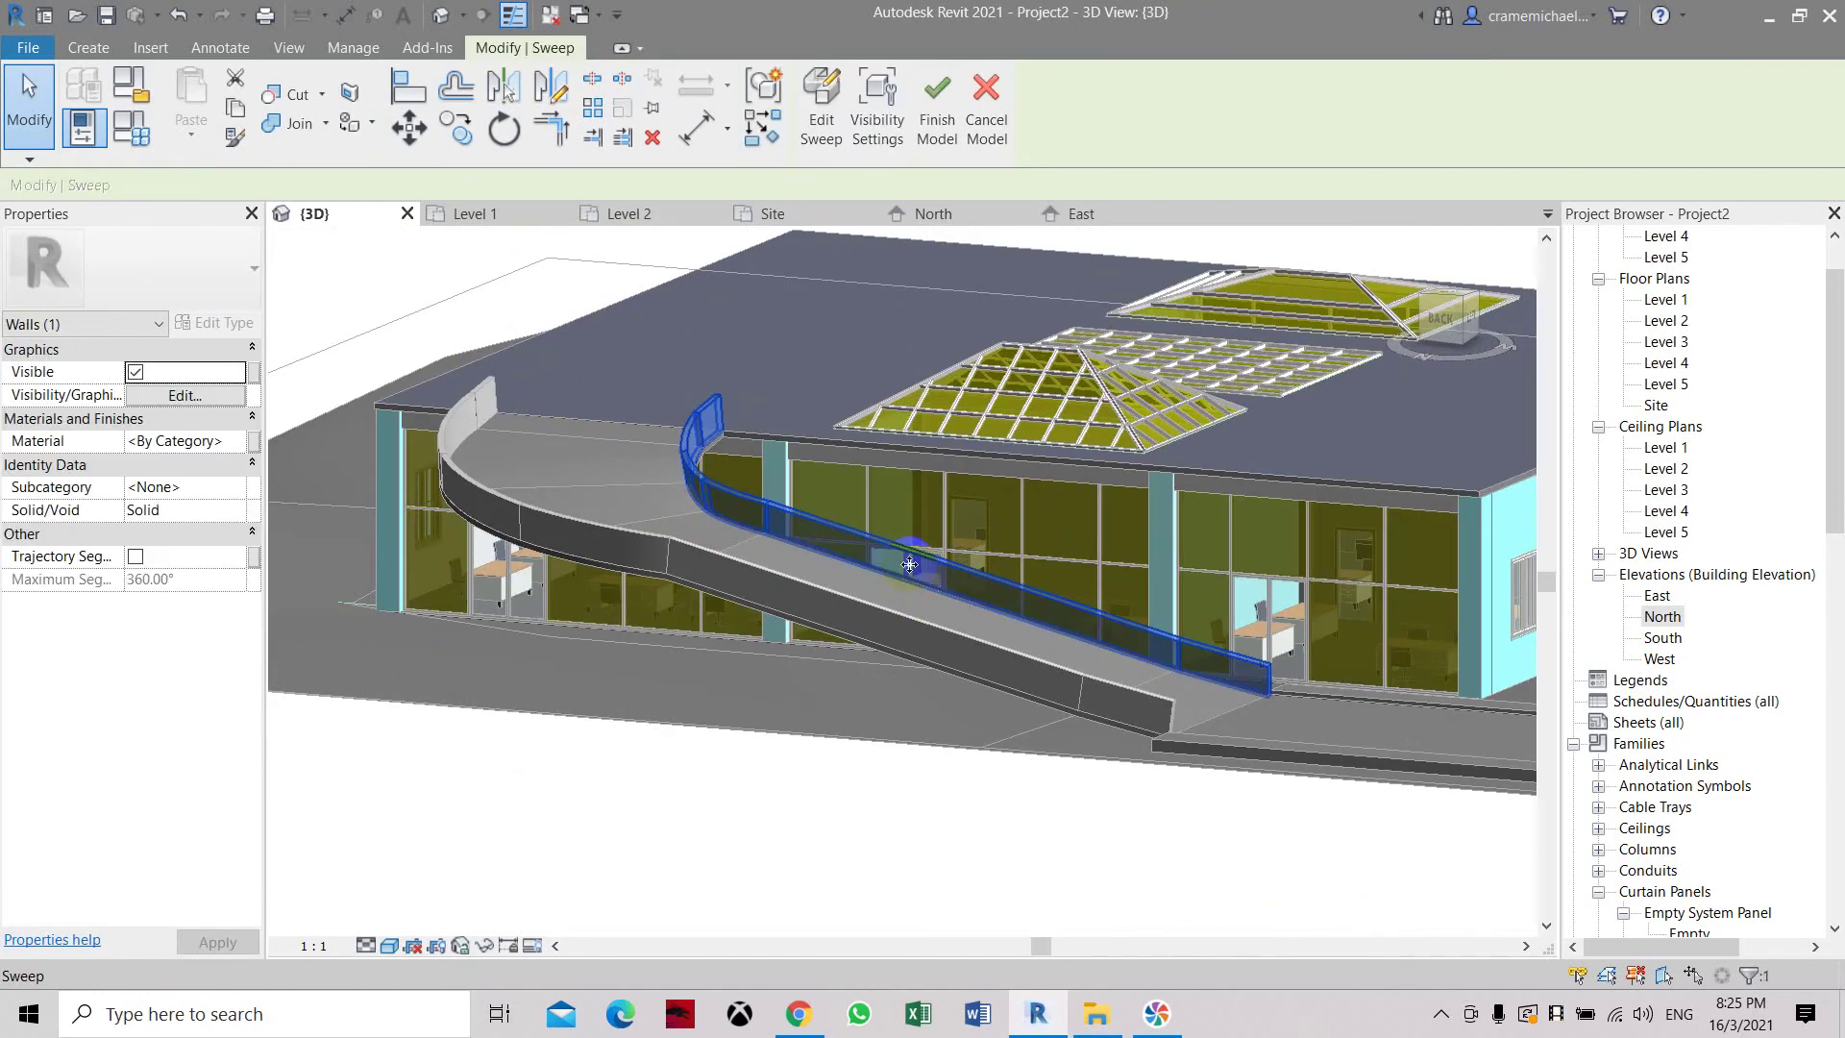
left_click(230, 441)
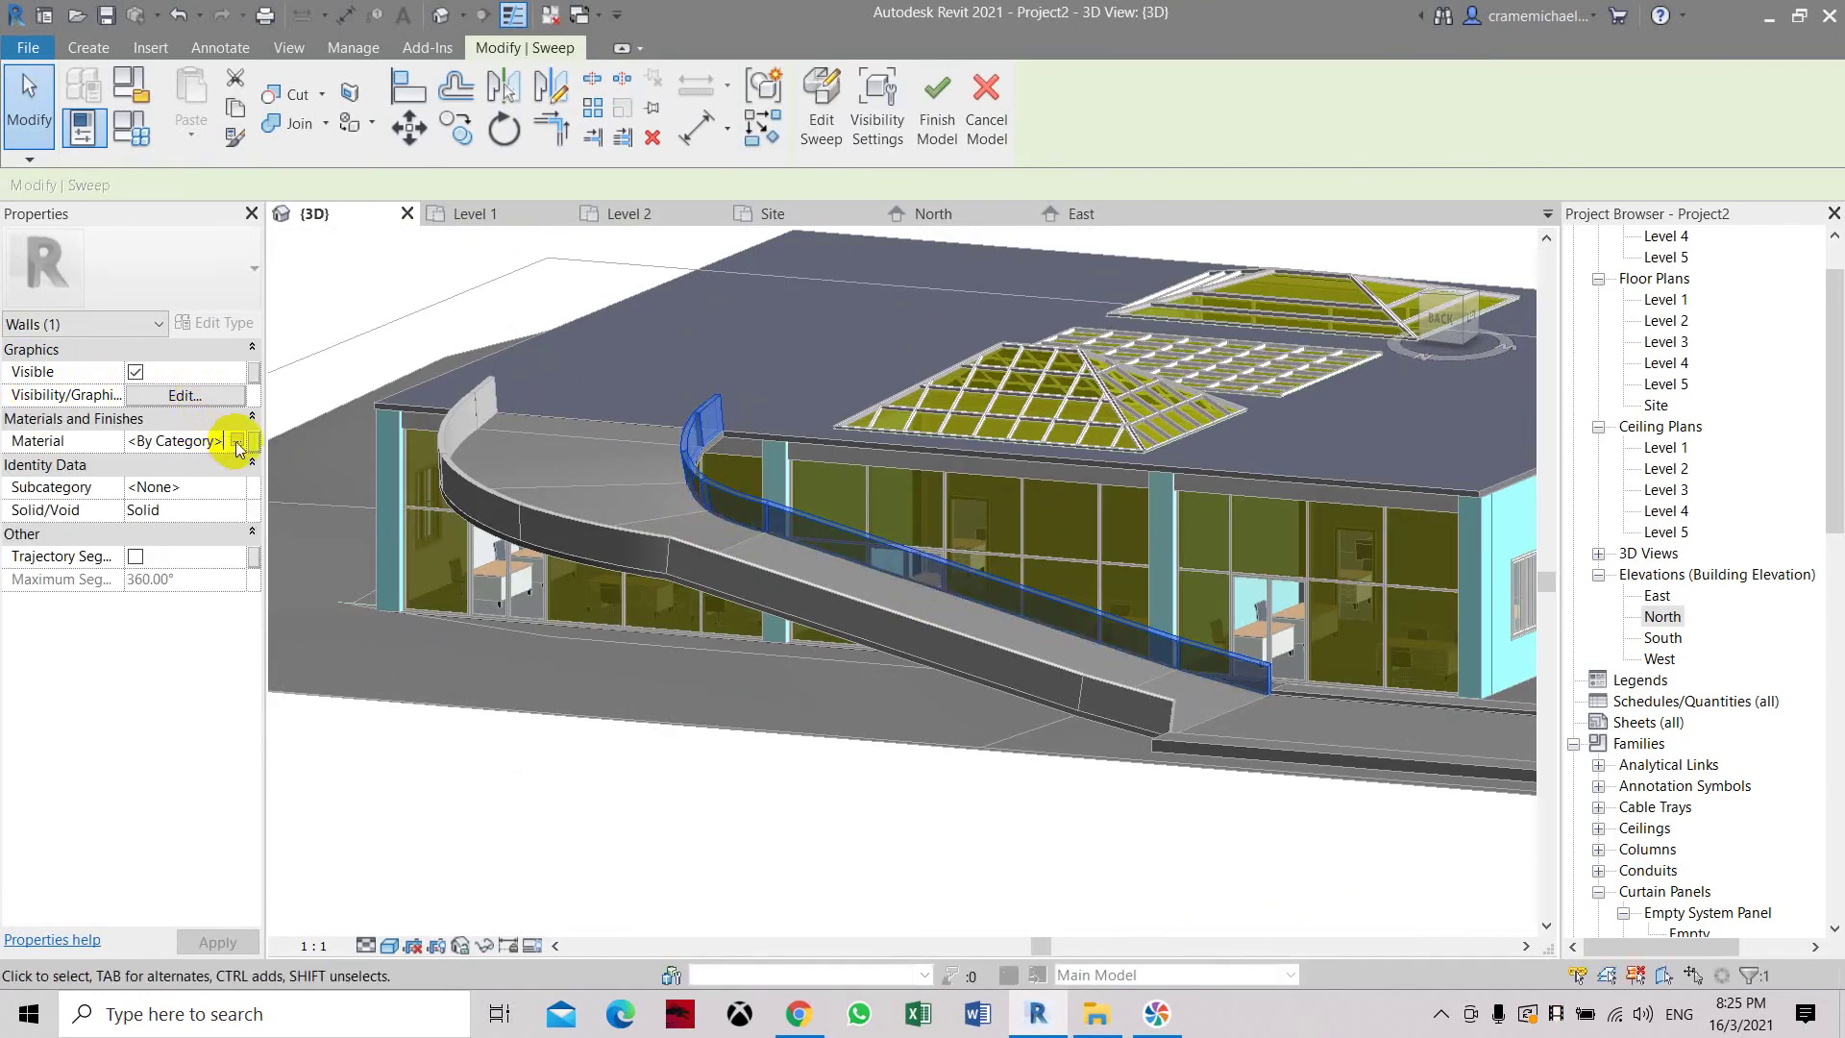
left_click(234, 441)
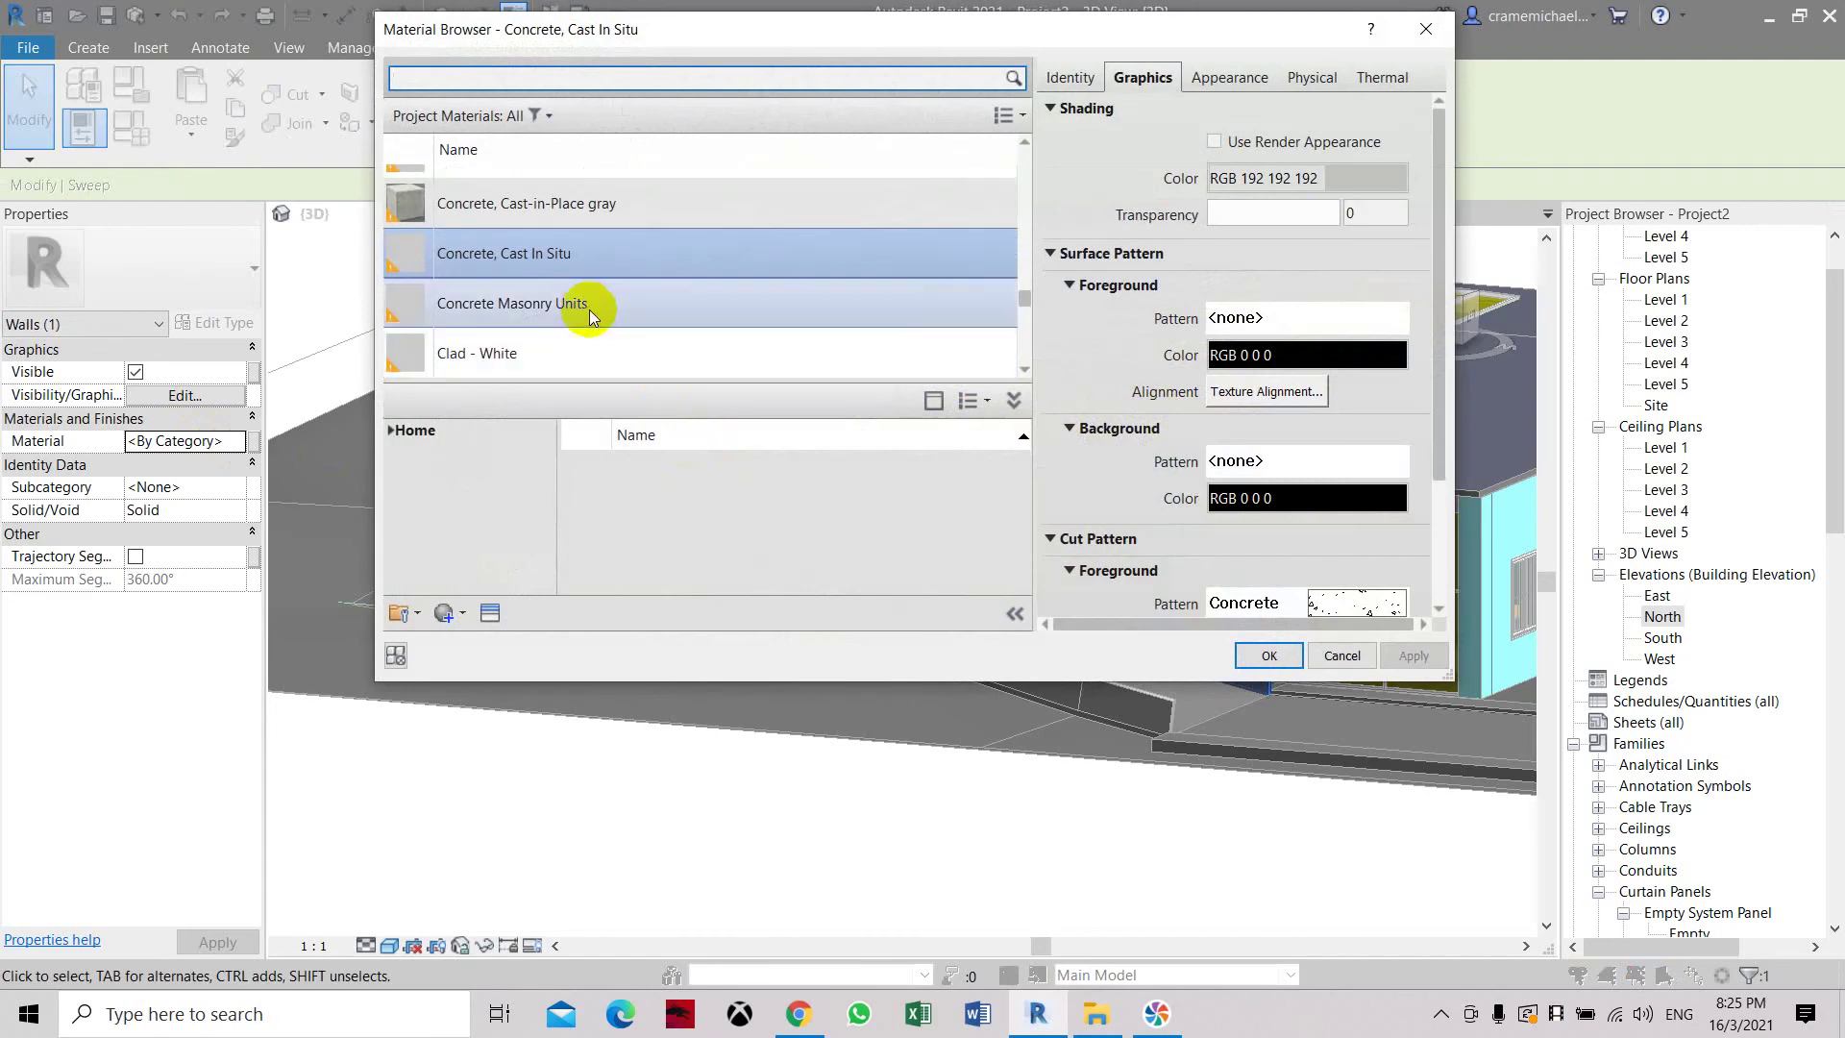
double_click(569, 258)
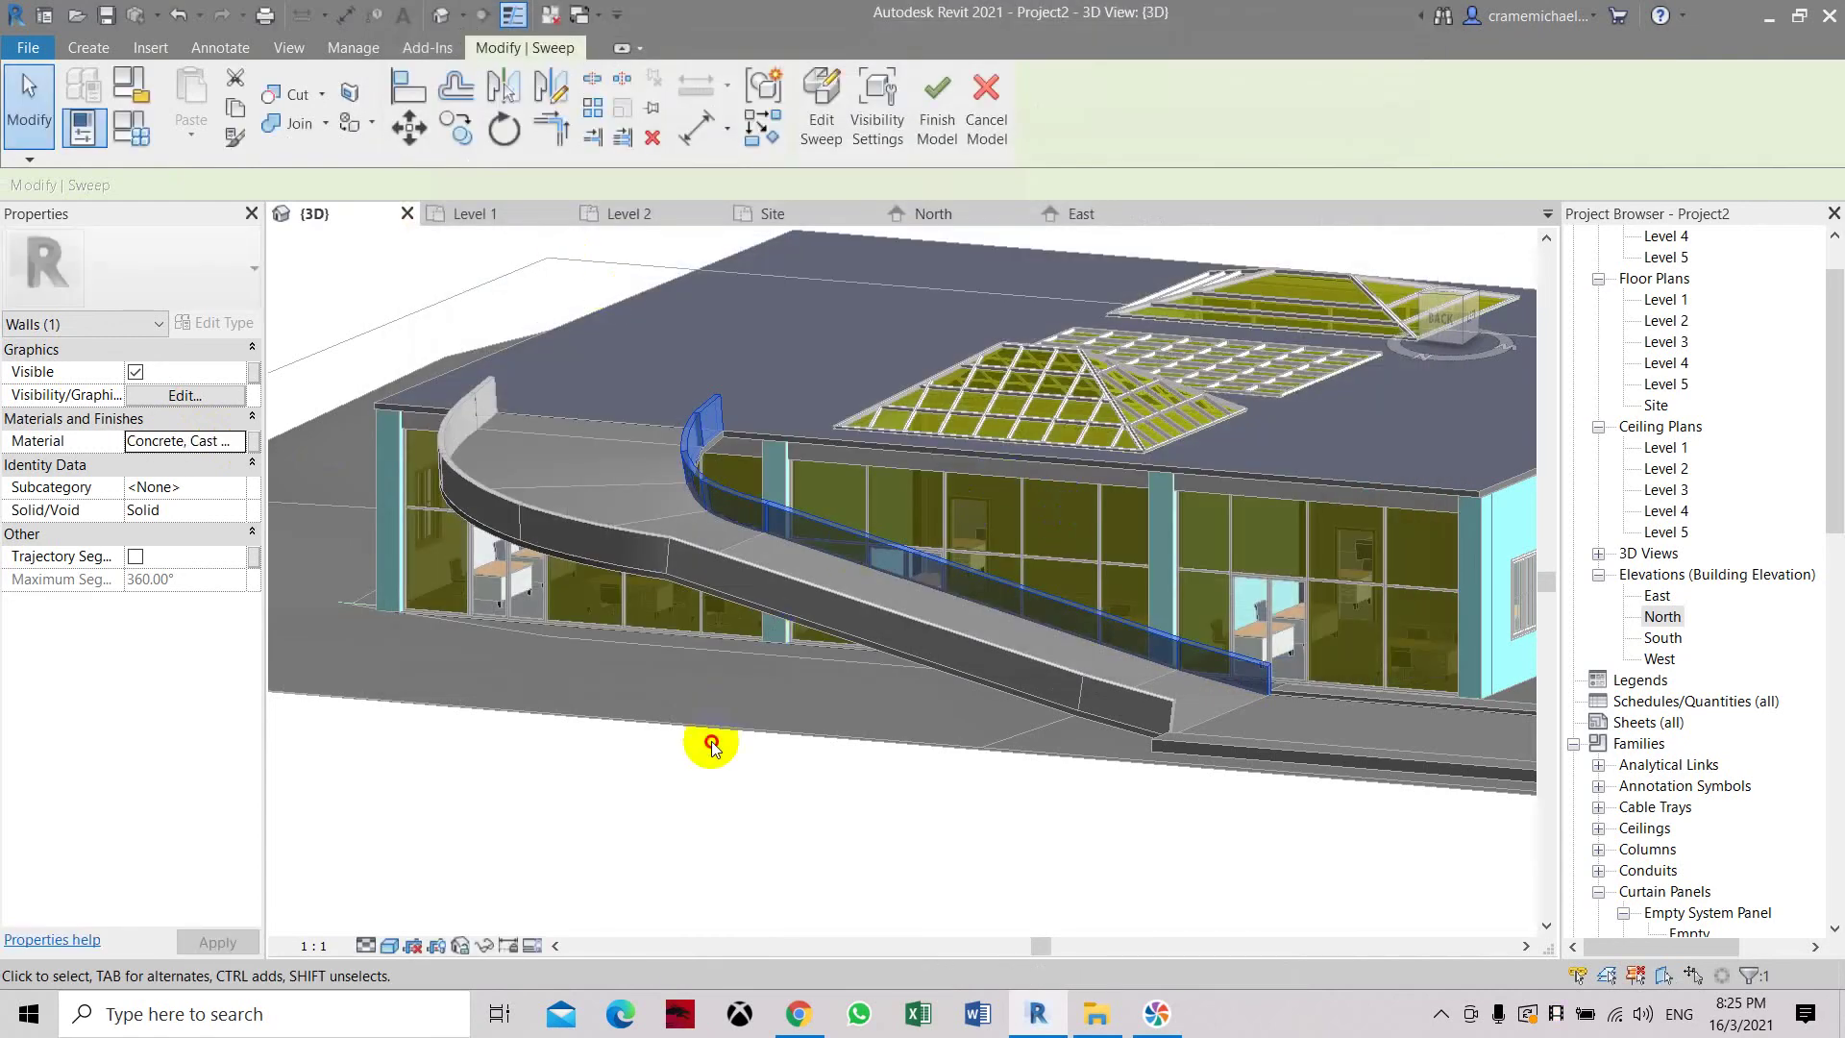
Finish the in-place model of the inner ramp barrier and inspect both barriers in 3D.
left_click(709, 743)
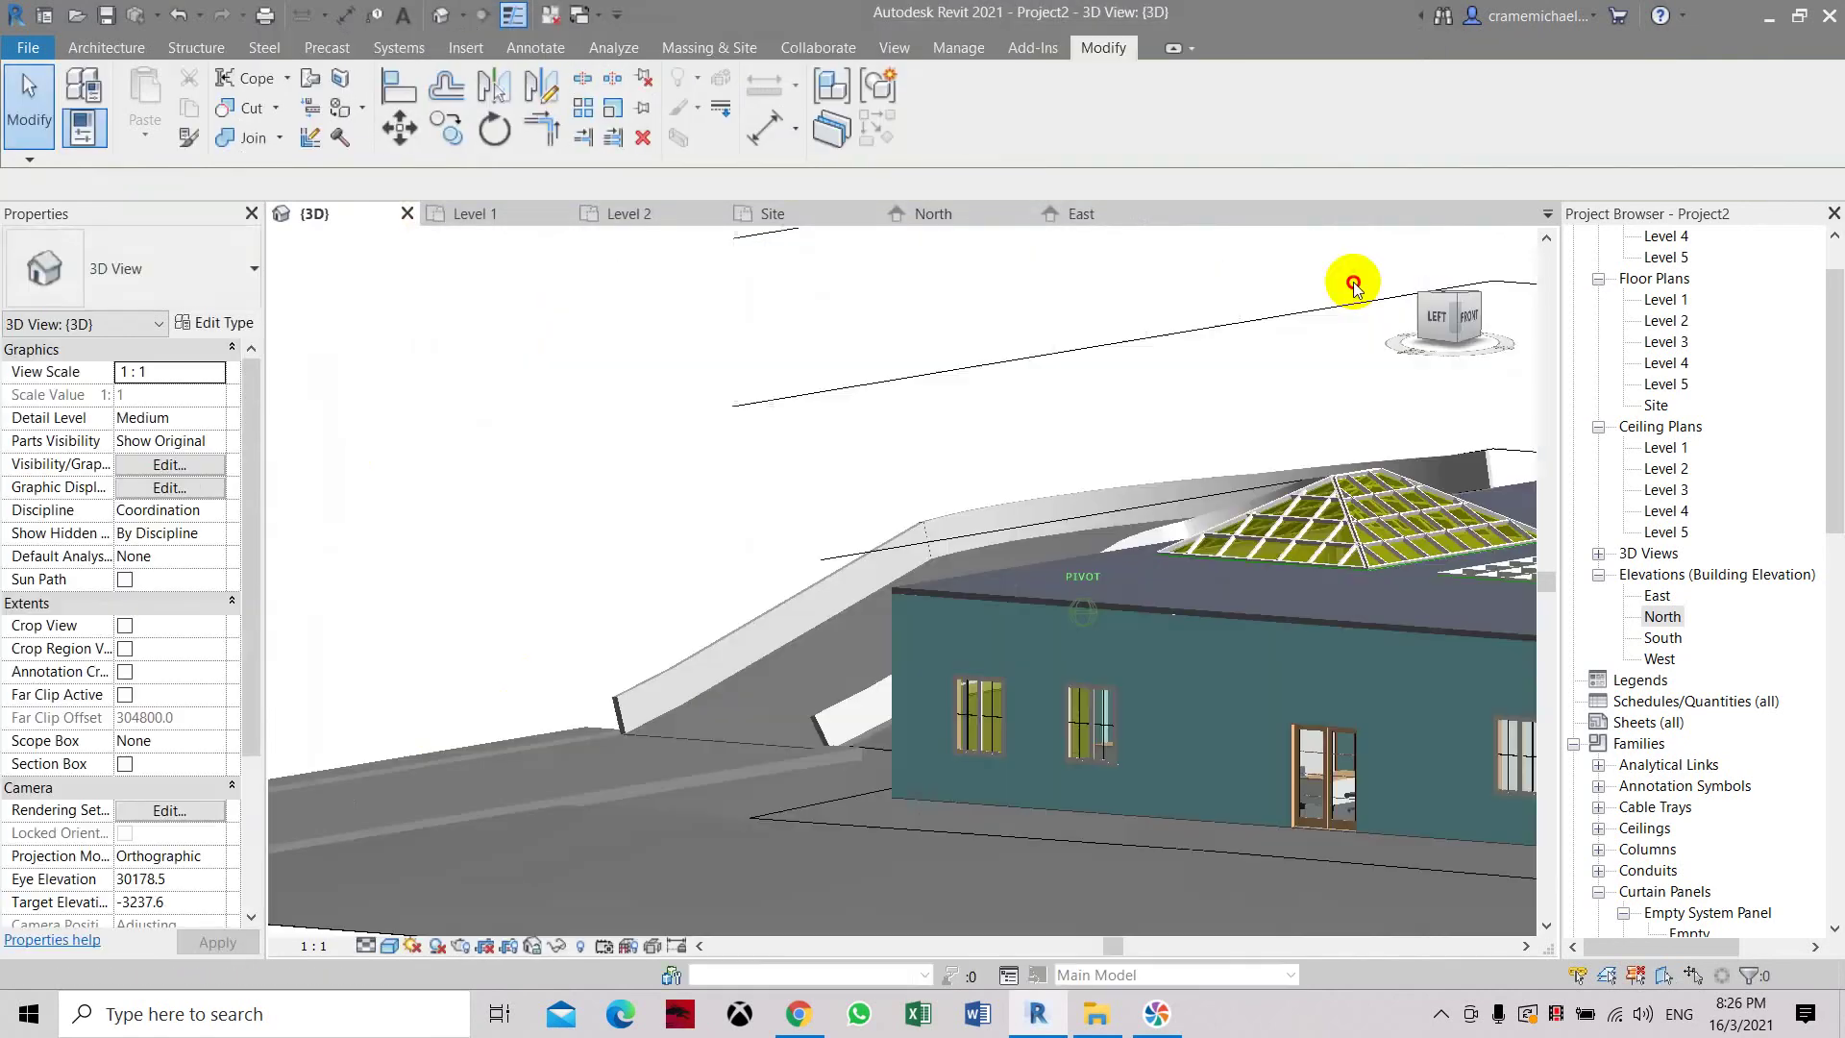
left_click_drag(1351, 279, 330, 247)
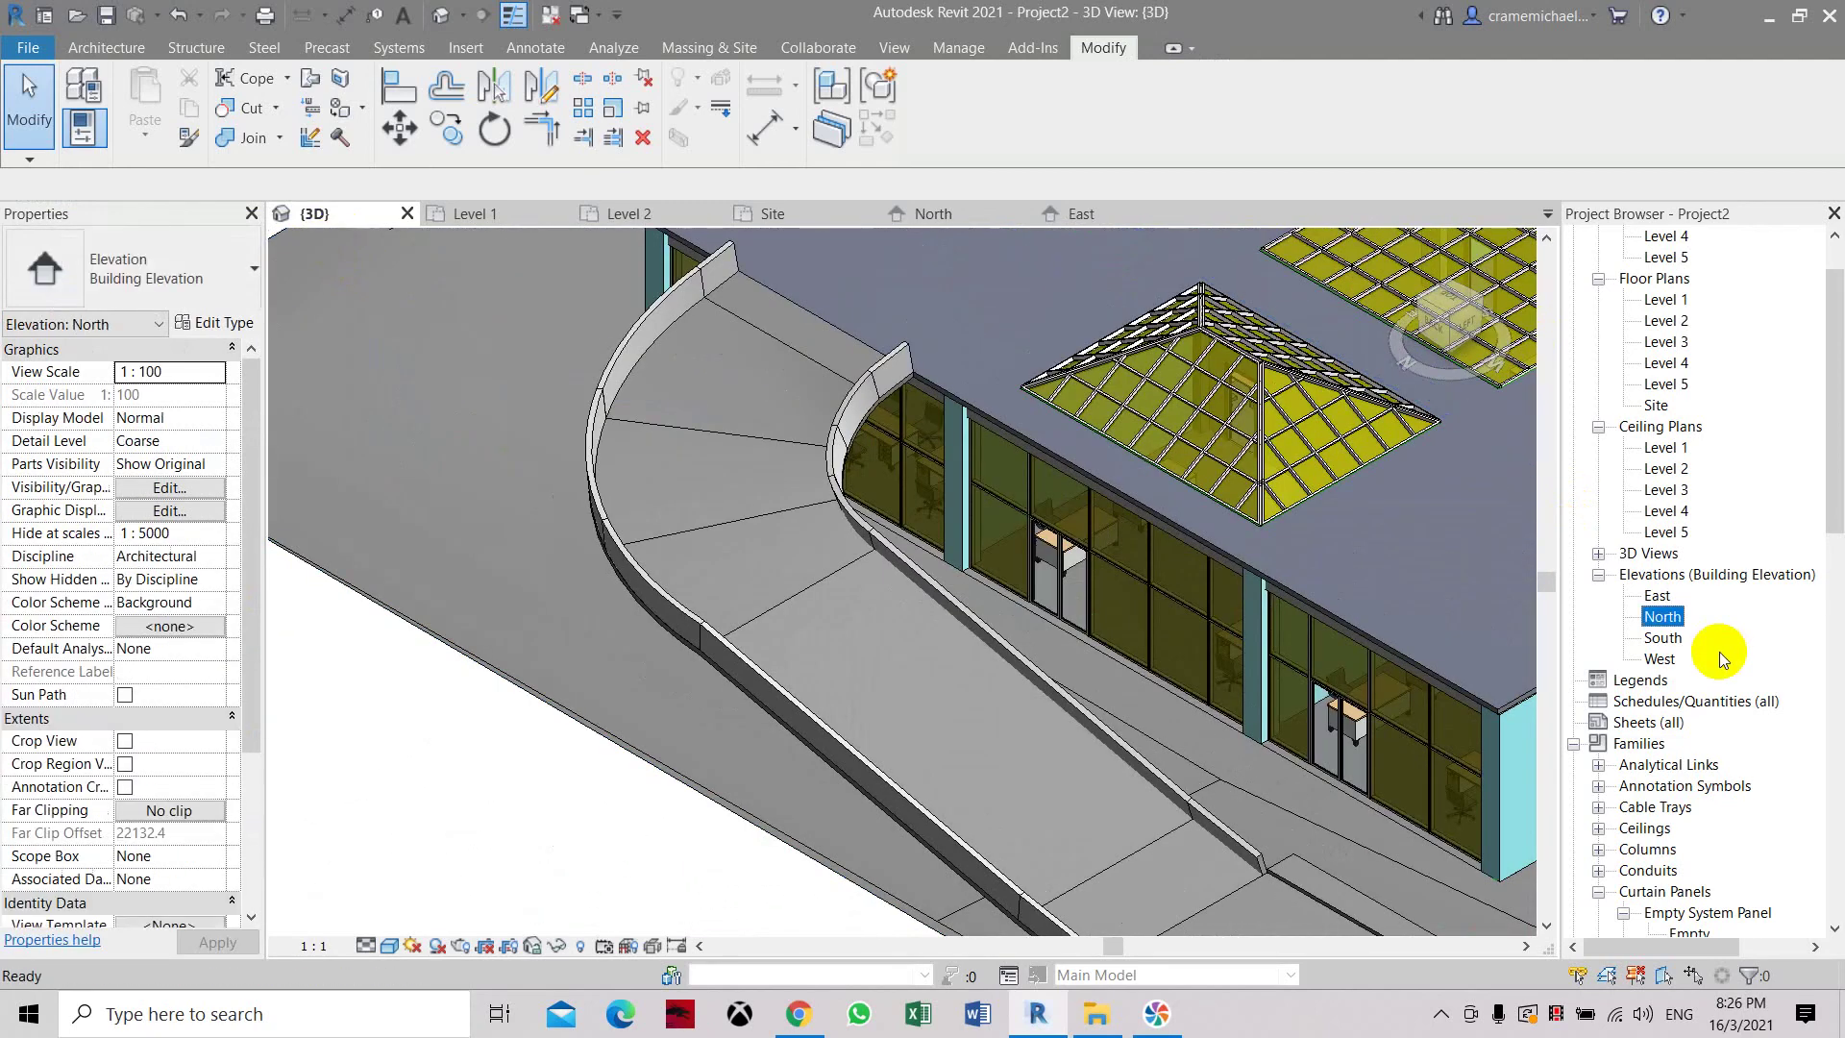